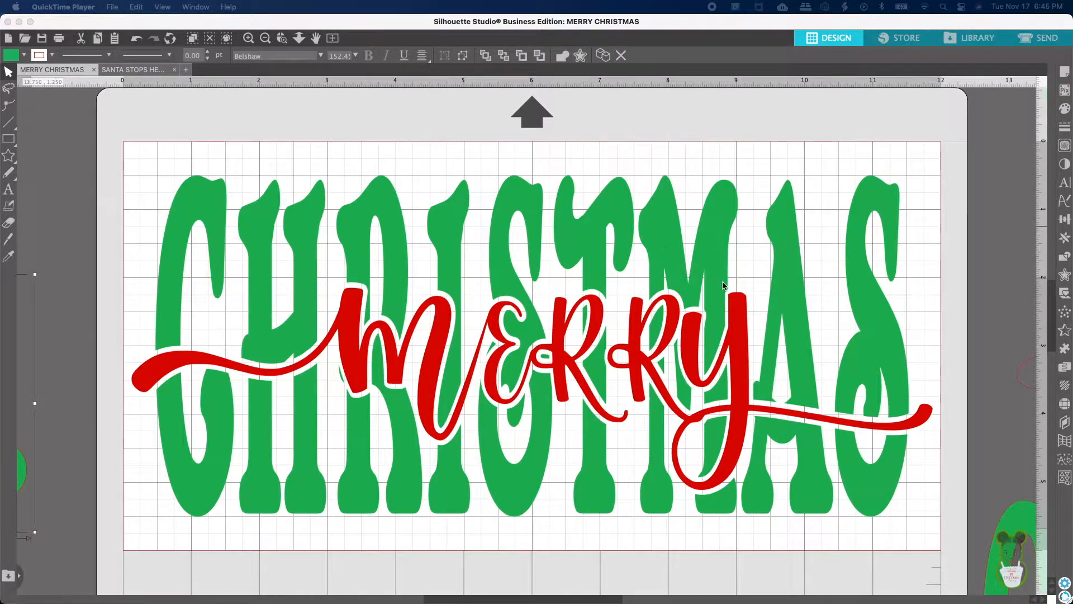
# Step: Move the finished MERRY CHRISTMAS design off the page into the empty area beside the mat
pyautogui.click(707, 290)
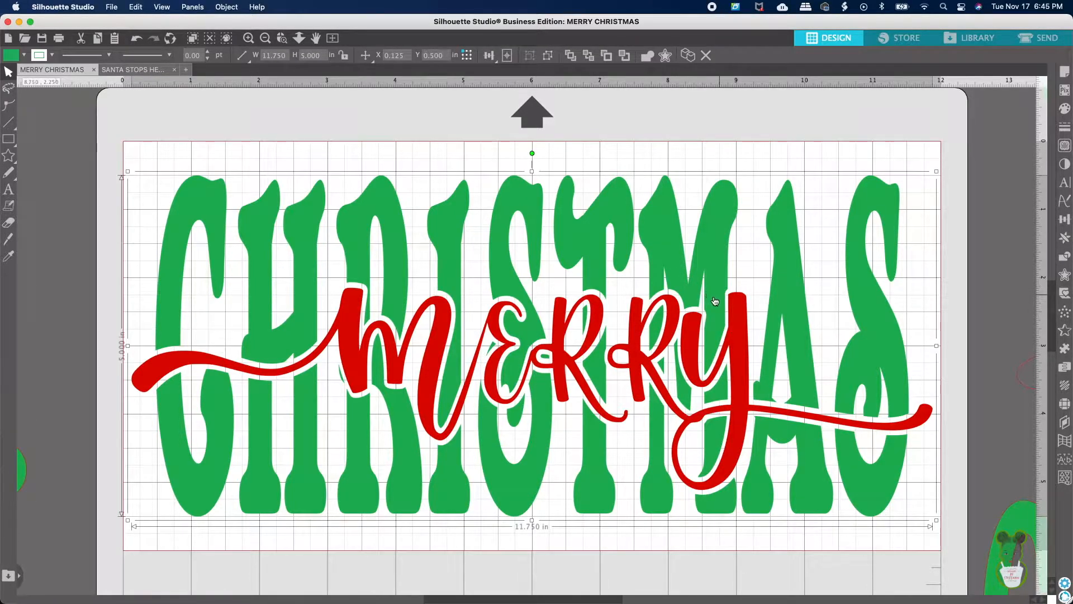
pyautogui.moveTo(708, 274); pyautogui.dragTo(93, 154)
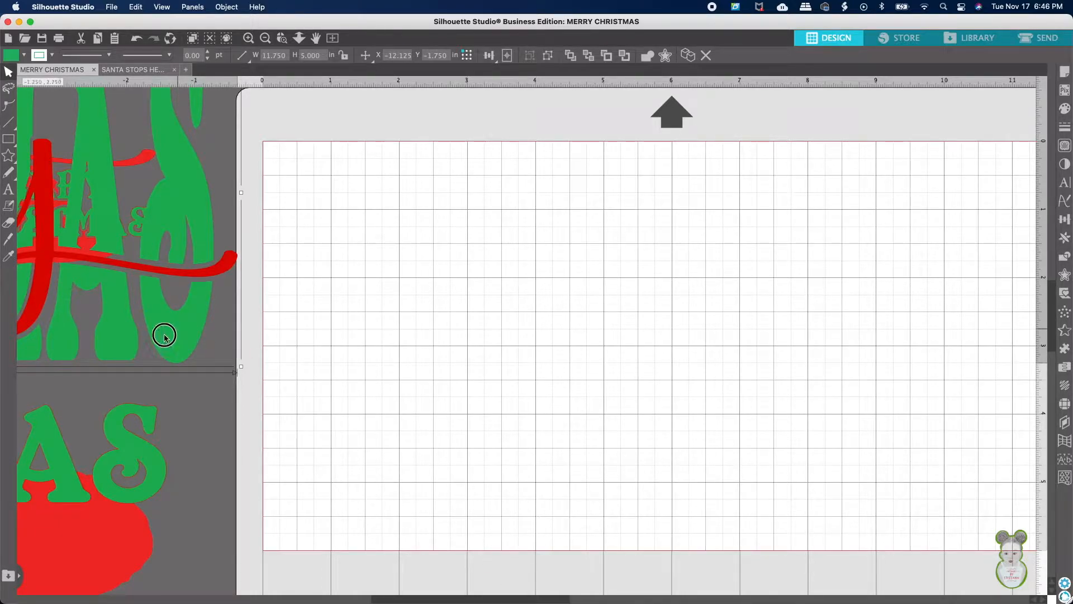
pyautogui.moveTo(163, 335); pyautogui.dragTo(129, 336)
pyautogui.moveTo(508, 599); pyautogui.dragTo(570, 594)
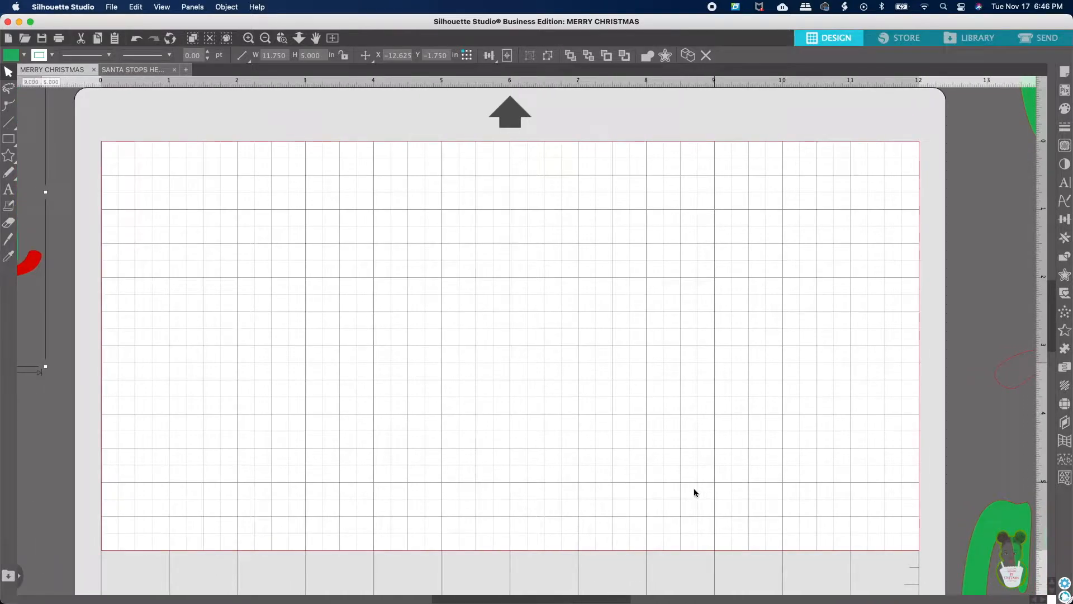
# Step: Review the page size and registration mark settings in the page setup, and deselect the design
pyautogui.click(1064, 70)
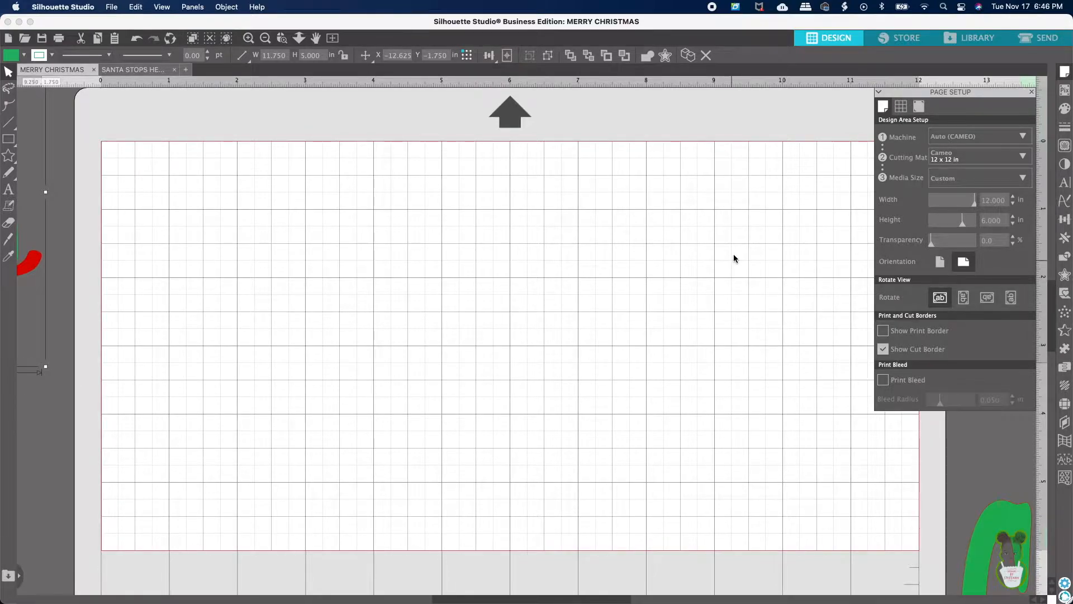
pyautogui.click(919, 107)
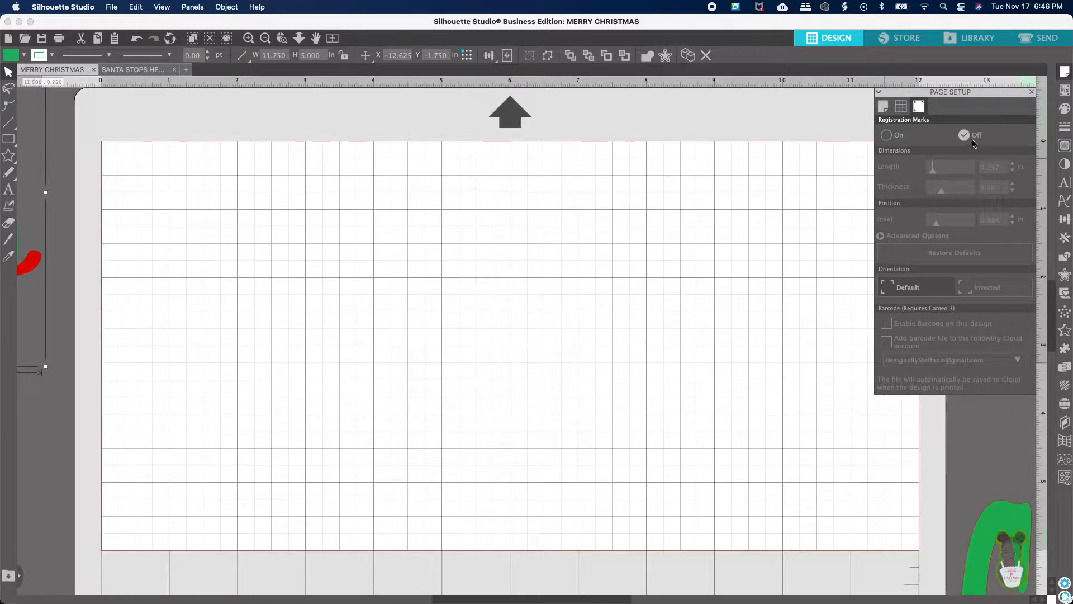
pyautogui.click(884, 106)
pyautogui.click(744, 297)
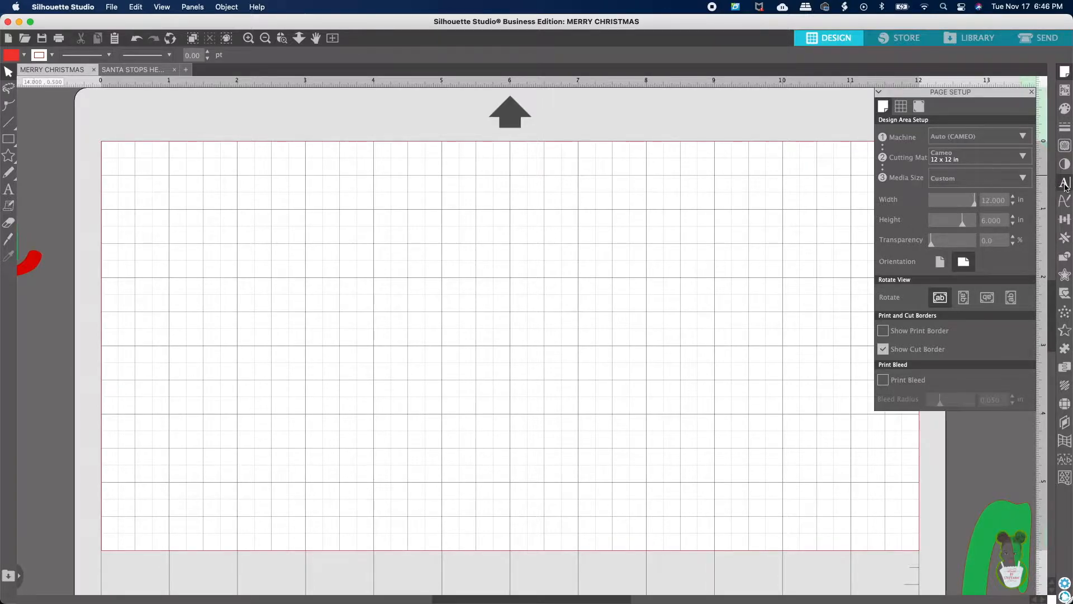
# Step: Choose Kismet as the font for new text
pyautogui.click(1065, 182)
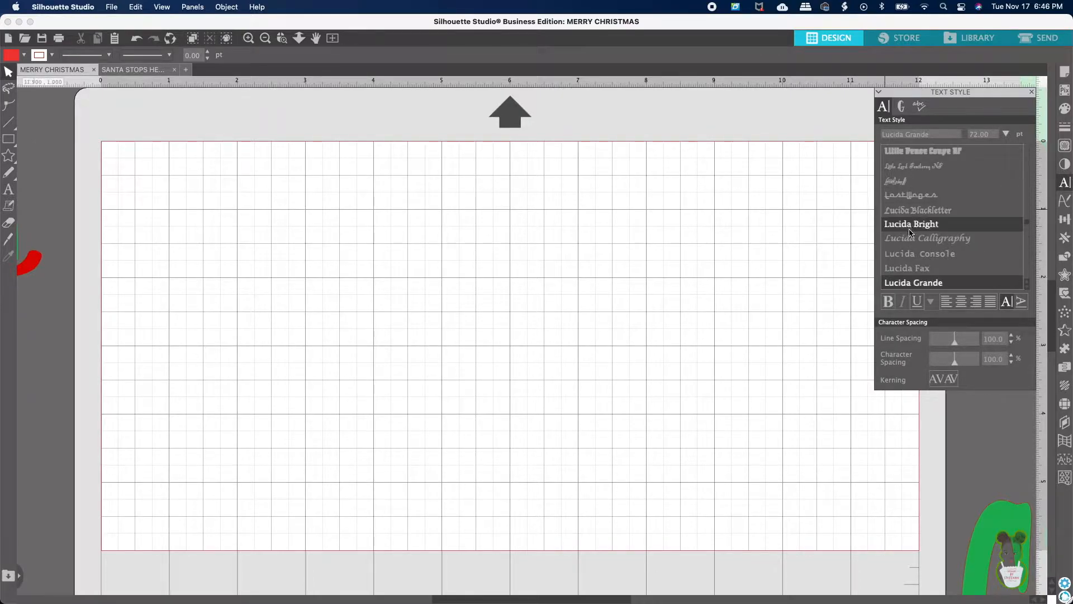
pyautogui.click(918, 132)
pyautogui.click(917, 132)
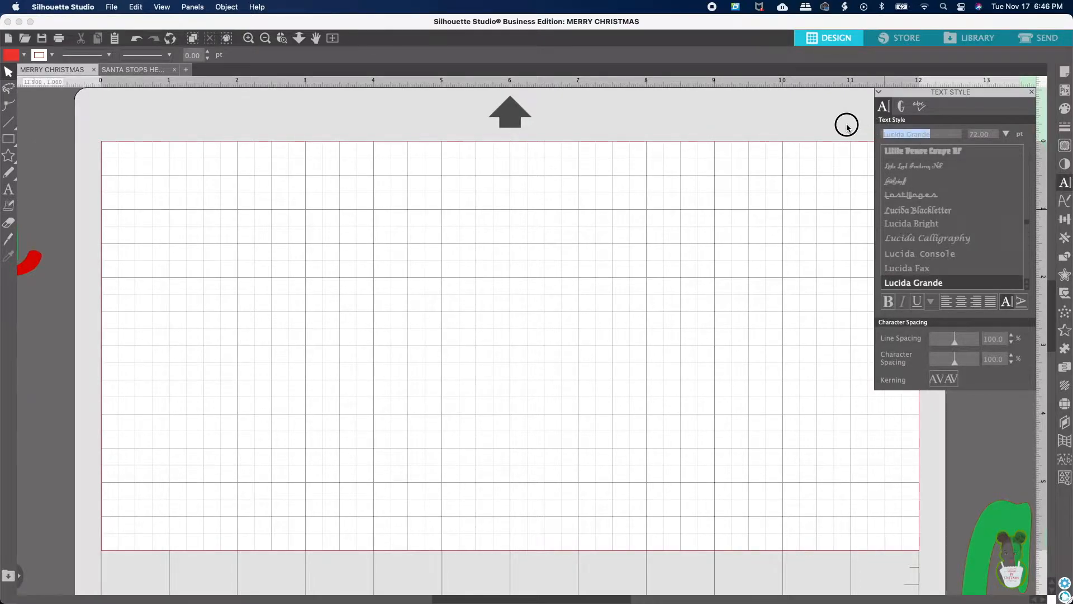
pyautogui.write('ki')
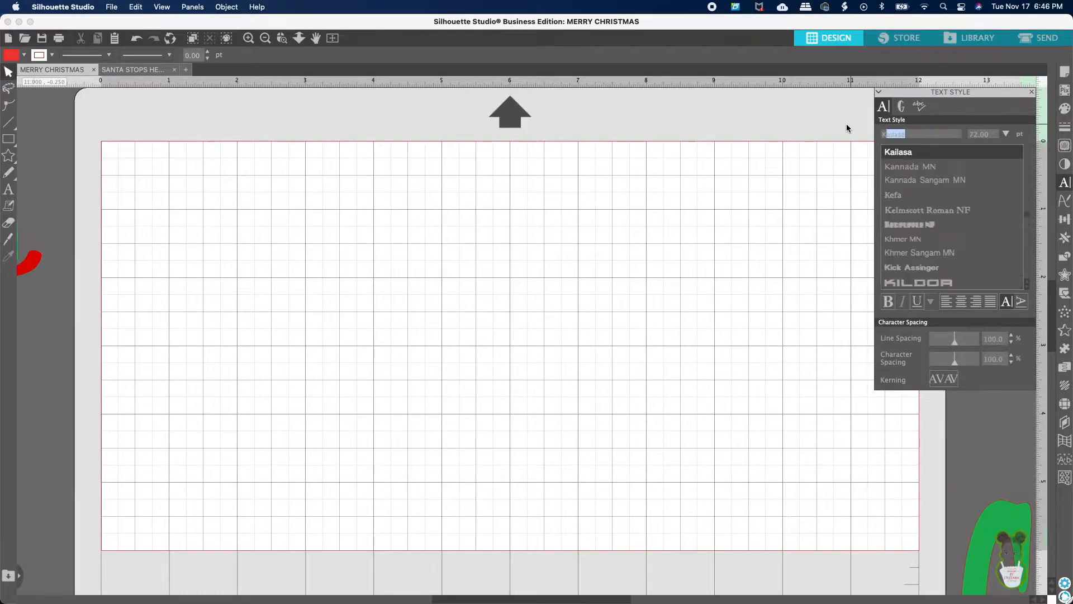
pyautogui.write('s')
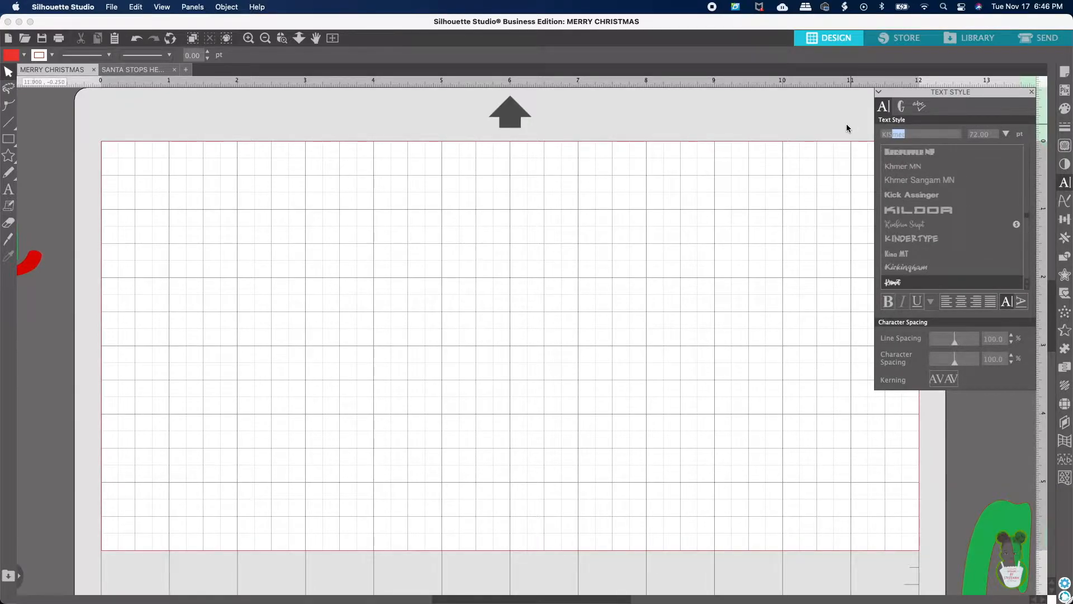
pyautogui.write('me')
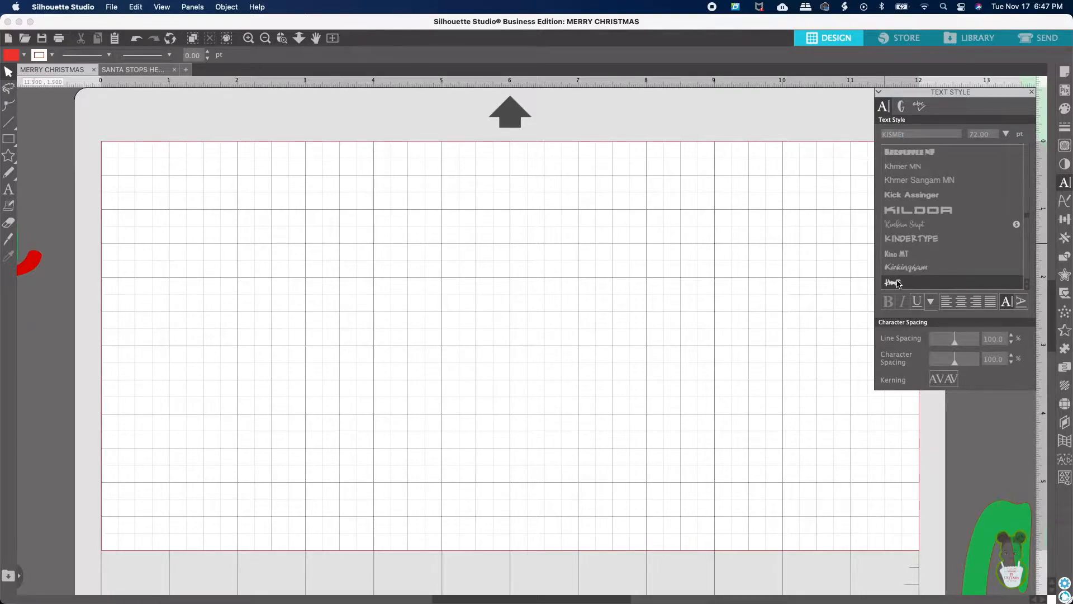
# Step: Add the text MERRY in capitals on the empty page
pyautogui.click(9, 192)
pyautogui.click(271, 295)
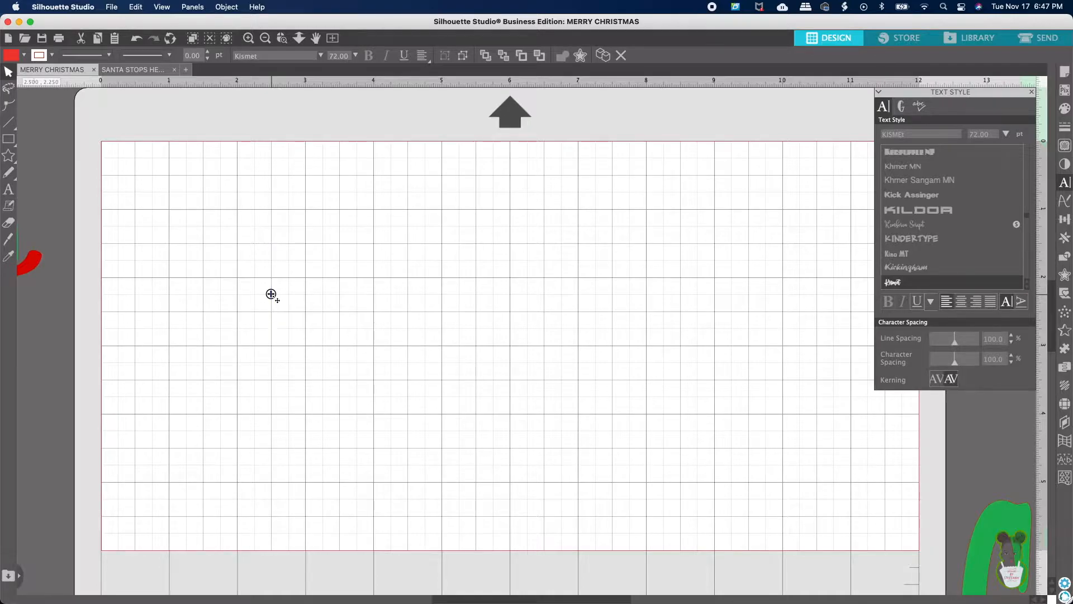
pyautogui.write('MERR')
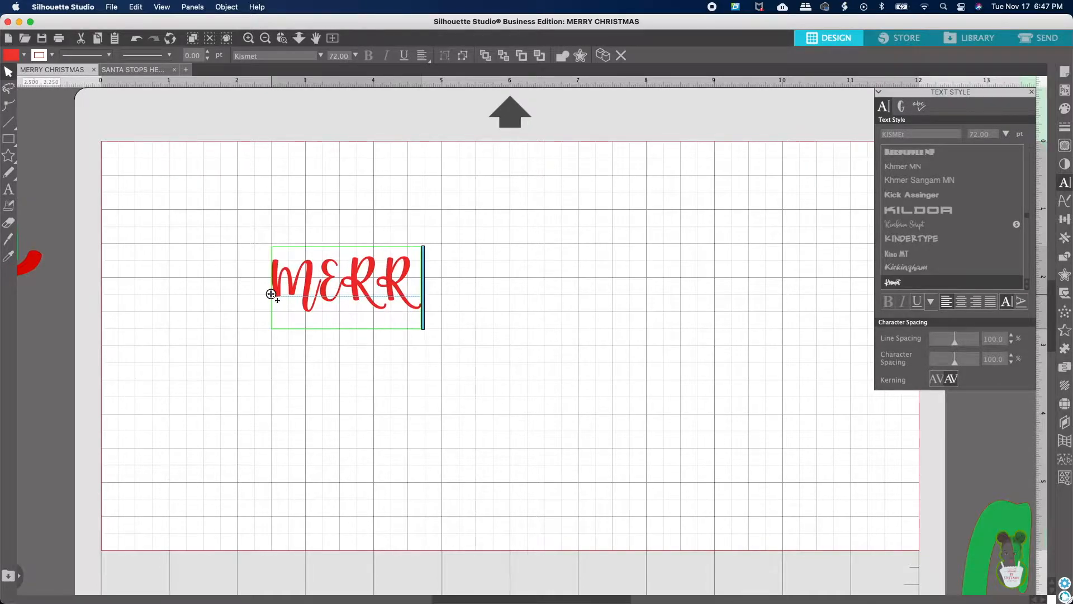
pyautogui.write('Y')
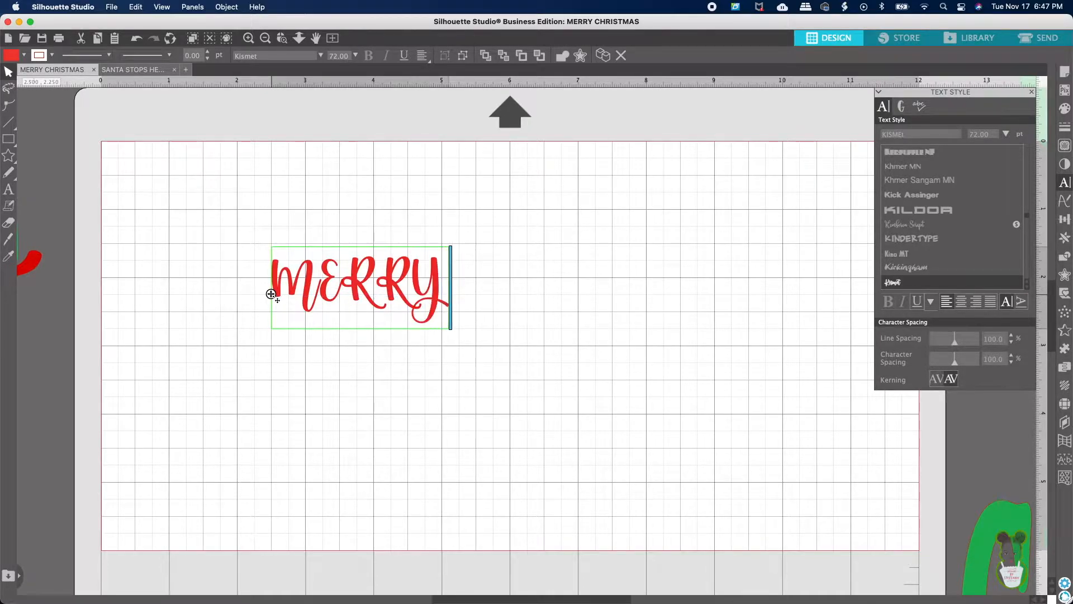
pyautogui.click(293, 394)
# Step: Open the MERRY text for editing and highlight its first letter, the M
pyautogui.click(306, 291)
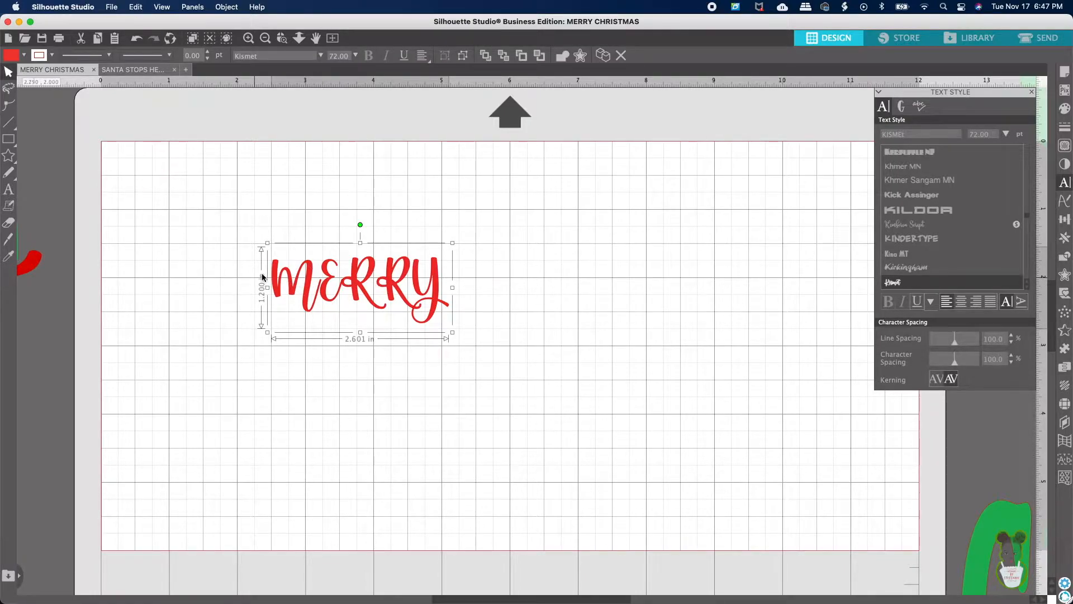
pyautogui.doubleClick(314, 270)
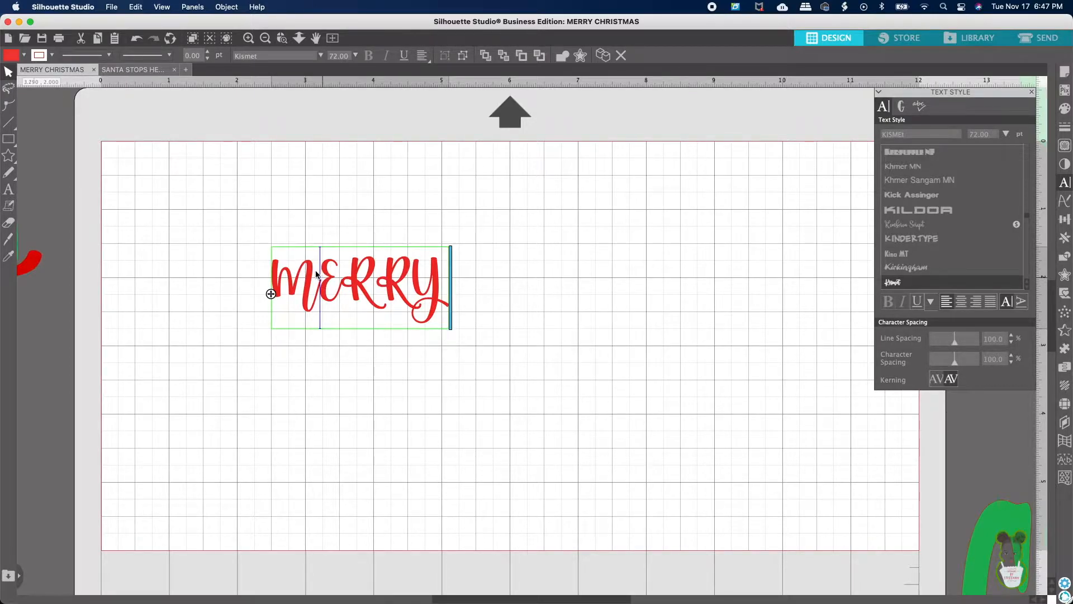
pyautogui.click(257, 268)
pyautogui.hotkey('shift', 'Right')
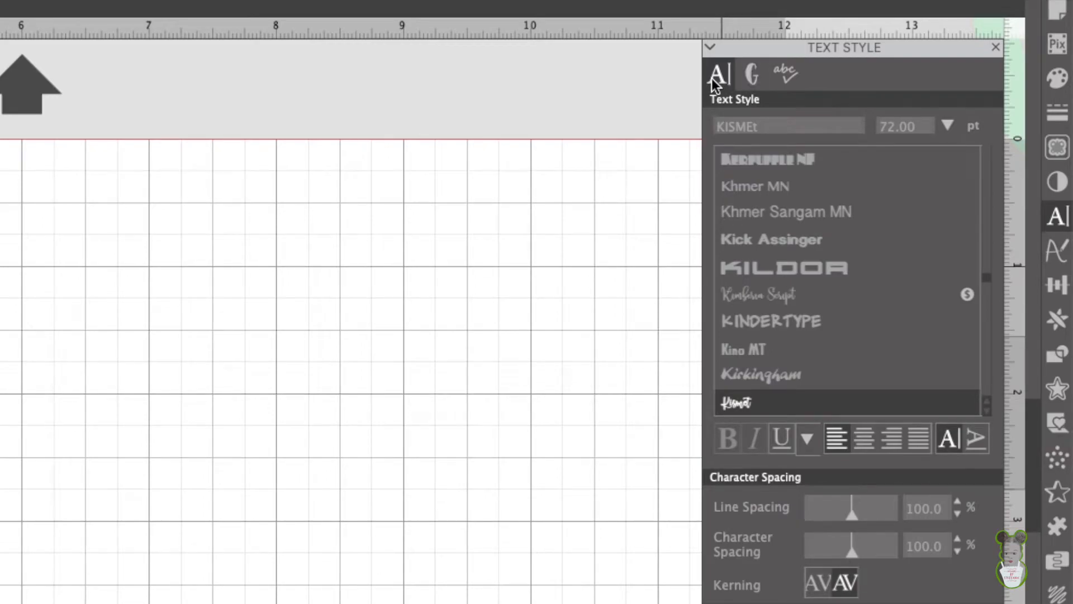
# Step: Replace the highlighted M with the Kismet lowercase m glyph that has the longer leading swash
pyautogui.click(751, 77)
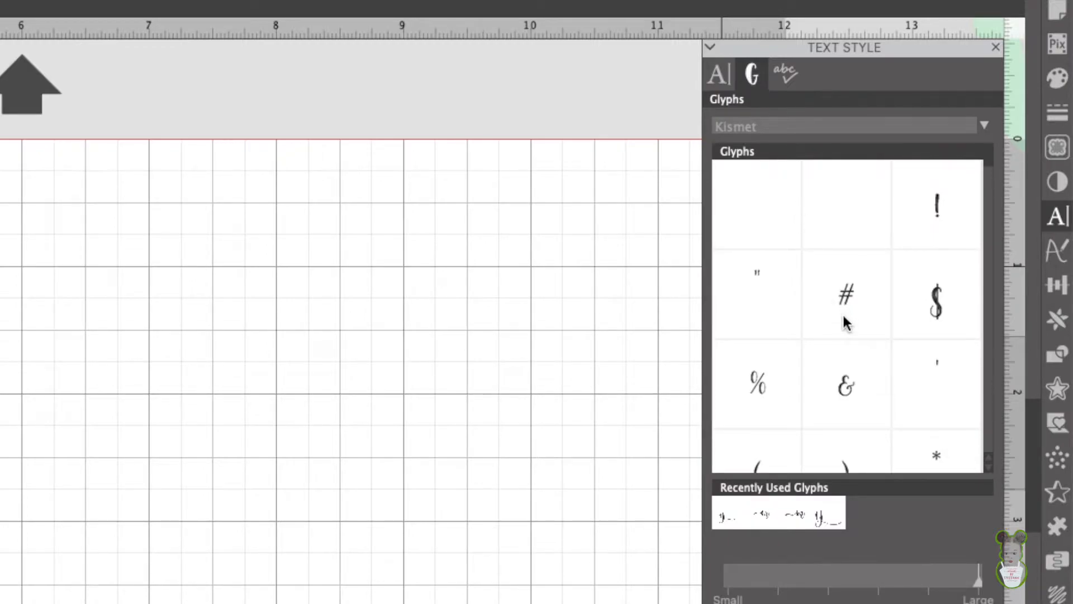
pyautogui.scroll(-7, 841, 314)
pyautogui.scroll(-2, 838, 310)
pyautogui.scroll(-5, 869, 372)
pyautogui.scroll(-7, 864, 359)
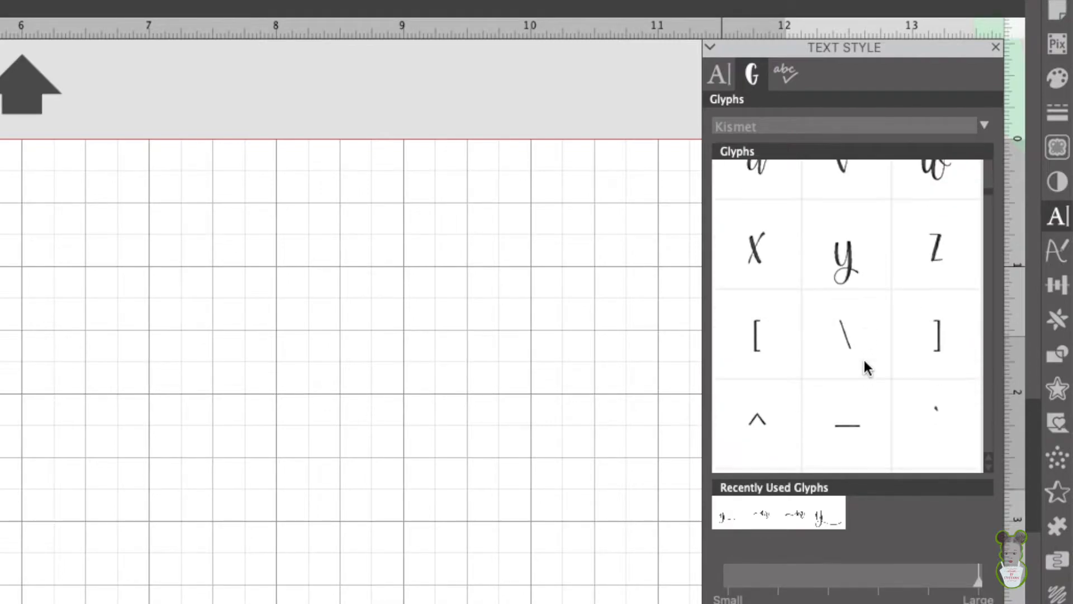
pyautogui.scroll(-4, 861, 356)
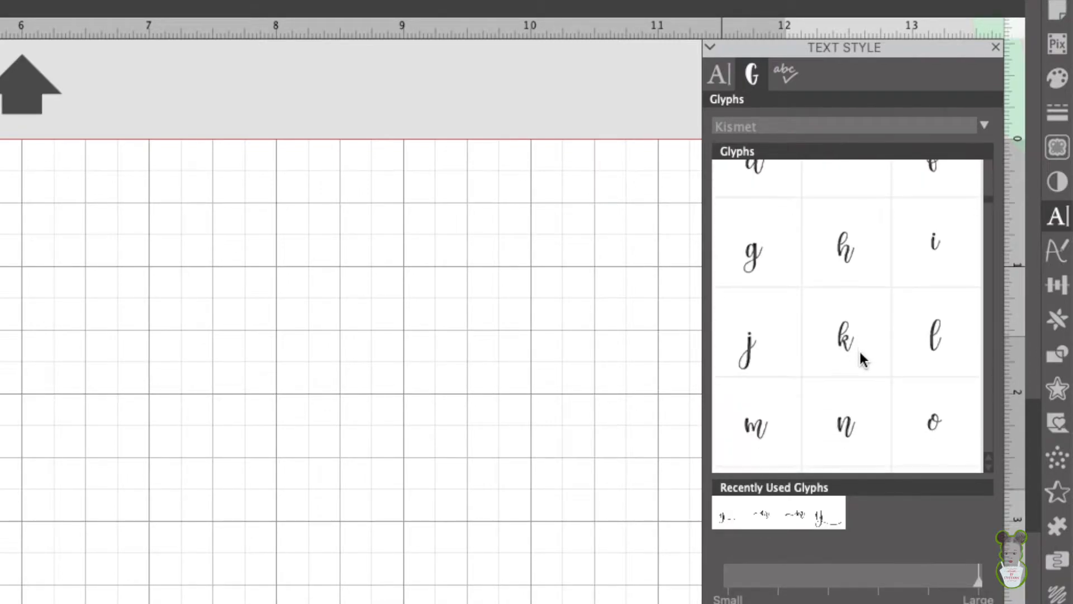
pyautogui.scroll(-7, 858, 356)
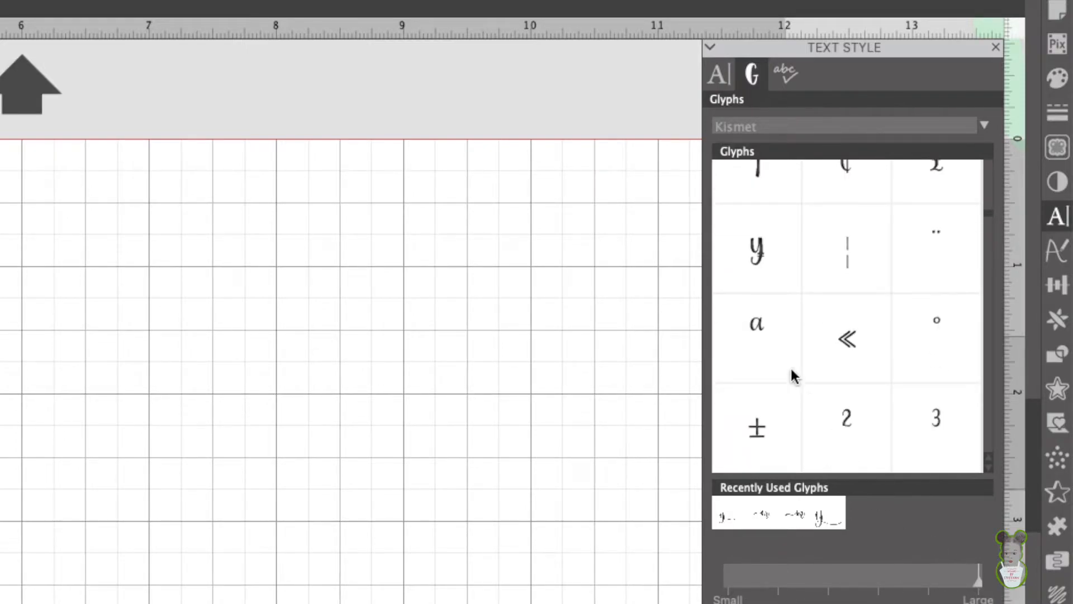
pyautogui.scroll(-8, 833, 376)
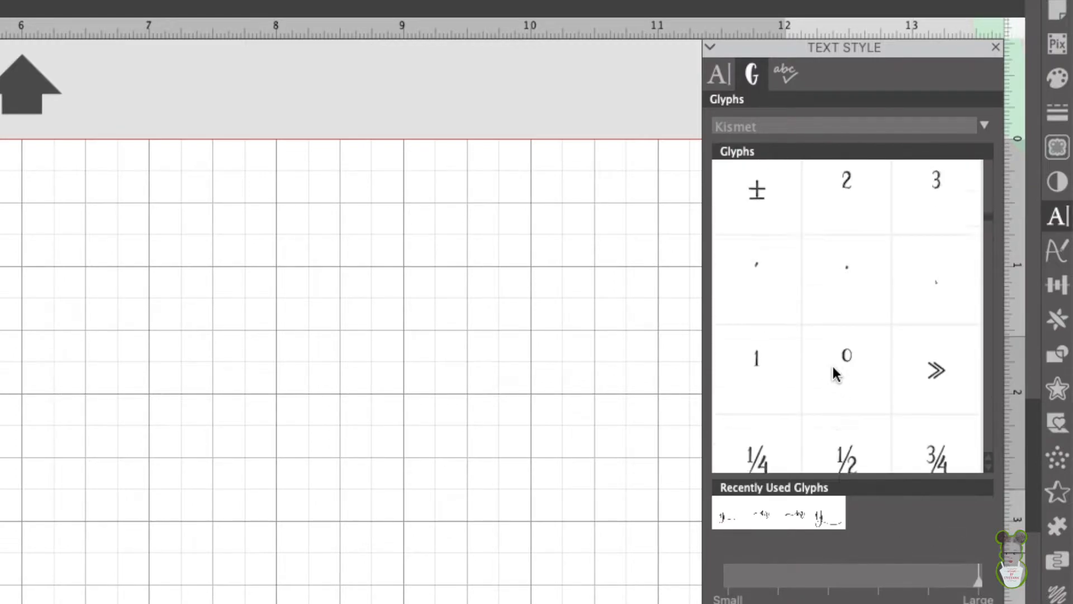
pyautogui.scroll(-8, 834, 375)
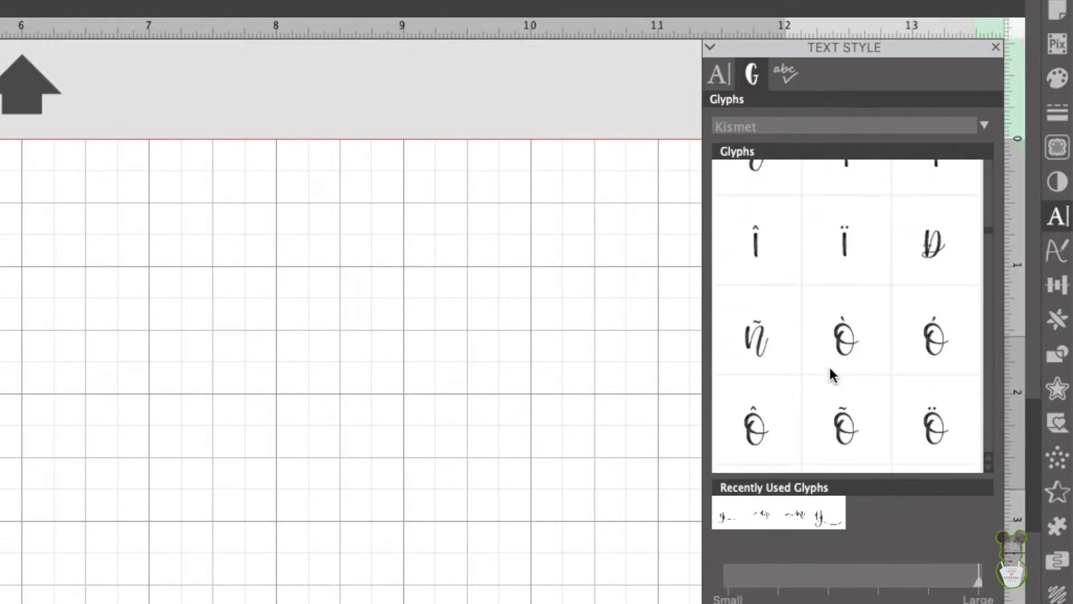
pyautogui.scroll(-7, 834, 375)
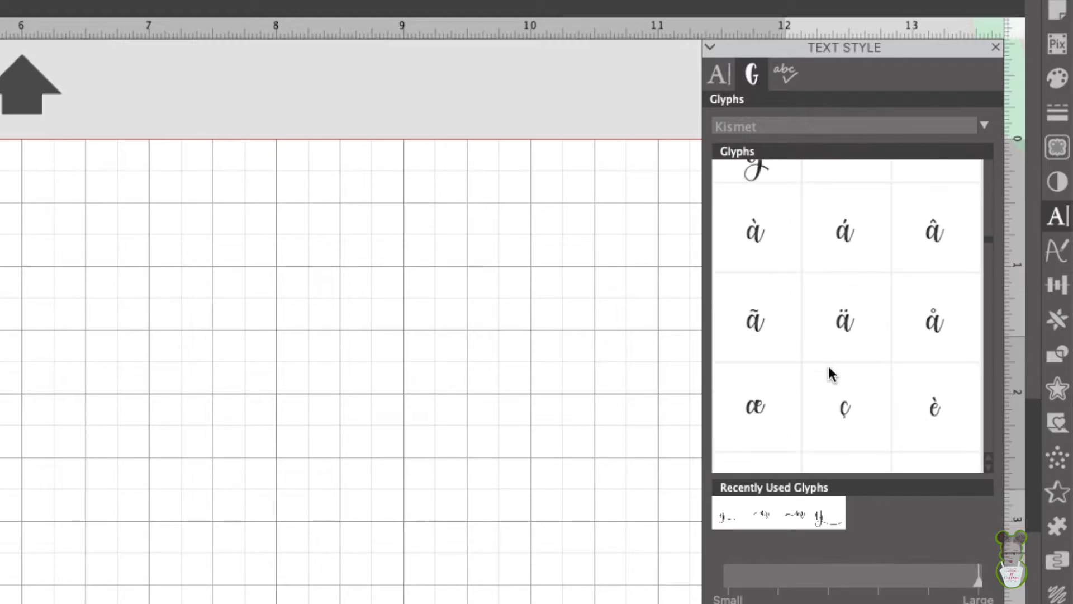
pyautogui.scroll(-5, 831, 373)
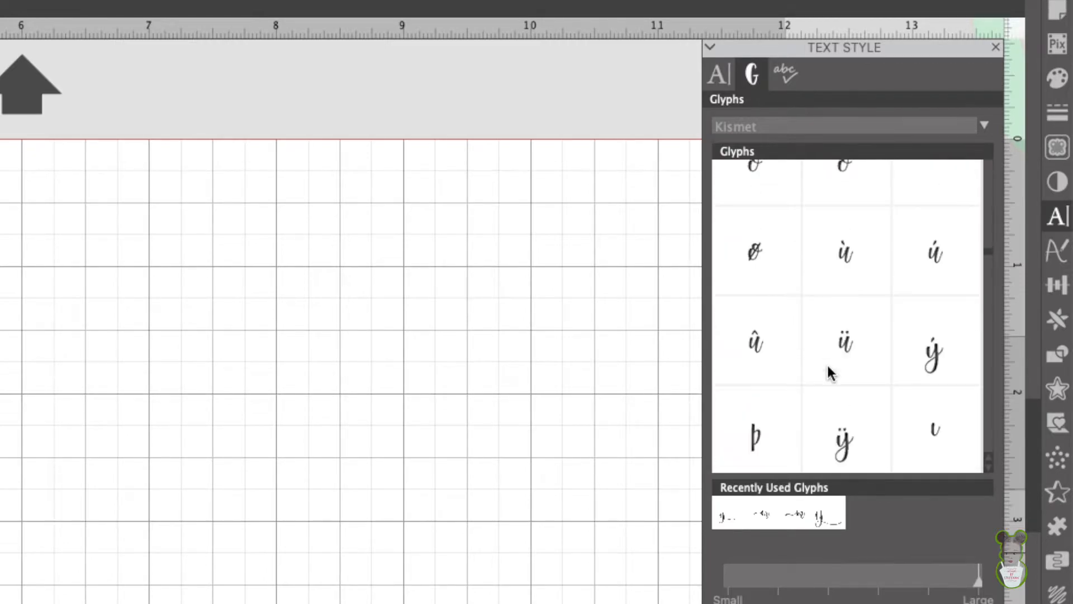
pyautogui.scroll(-5, 829, 370)
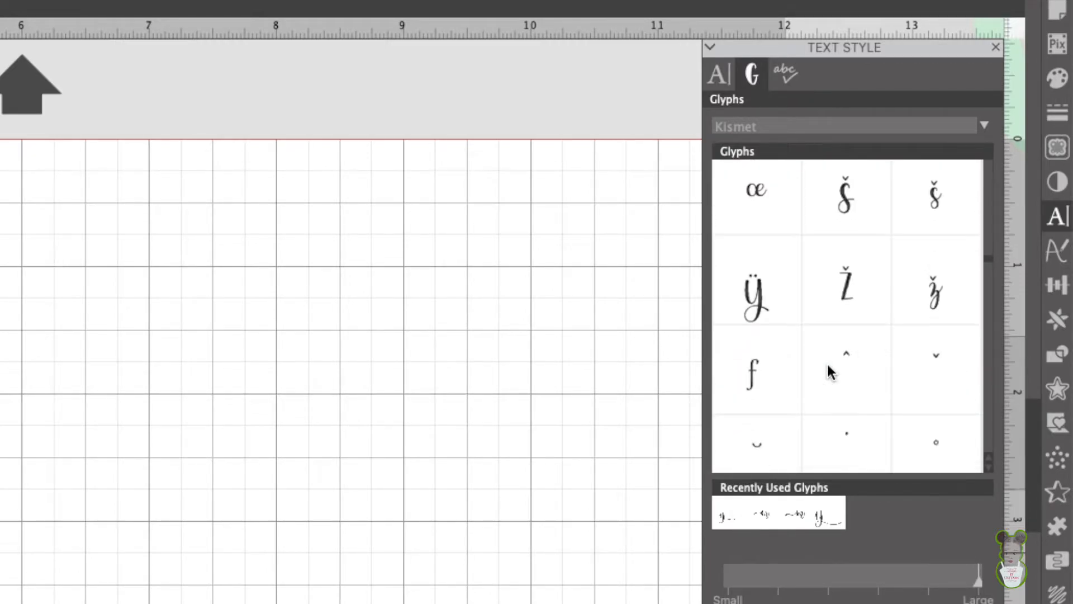
pyautogui.scroll(-8, 827, 364)
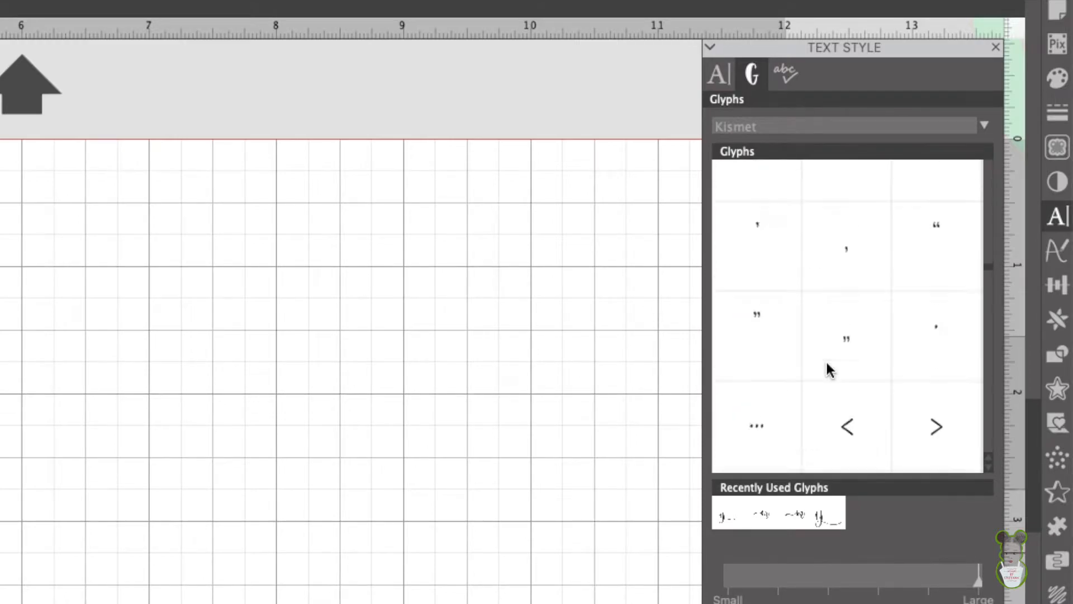
pyautogui.scroll(-10, 826, 369)
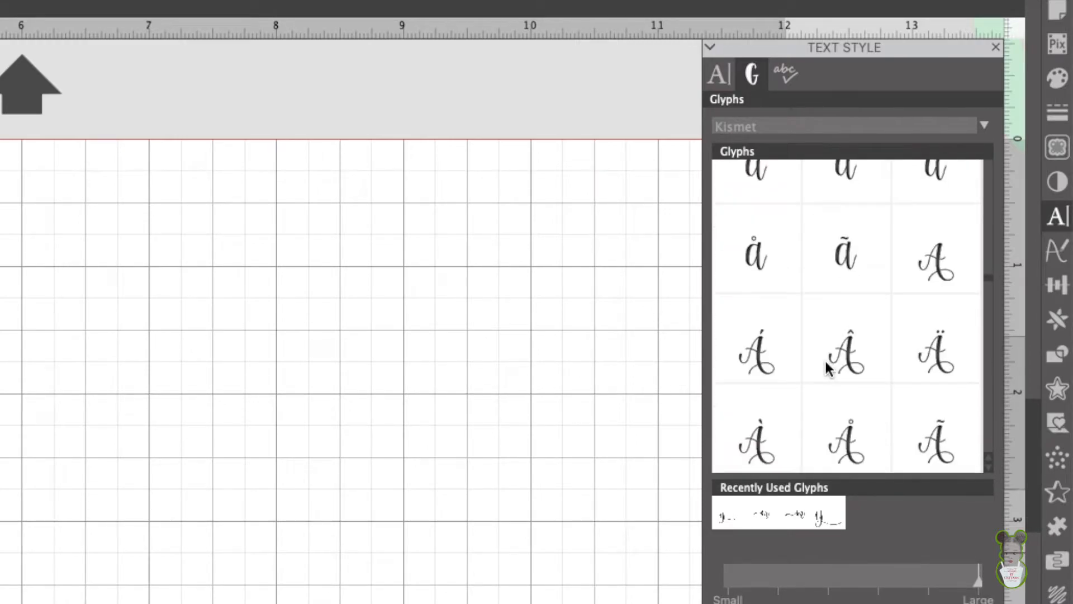
pyautogui.scroll(-6, 828, 369)
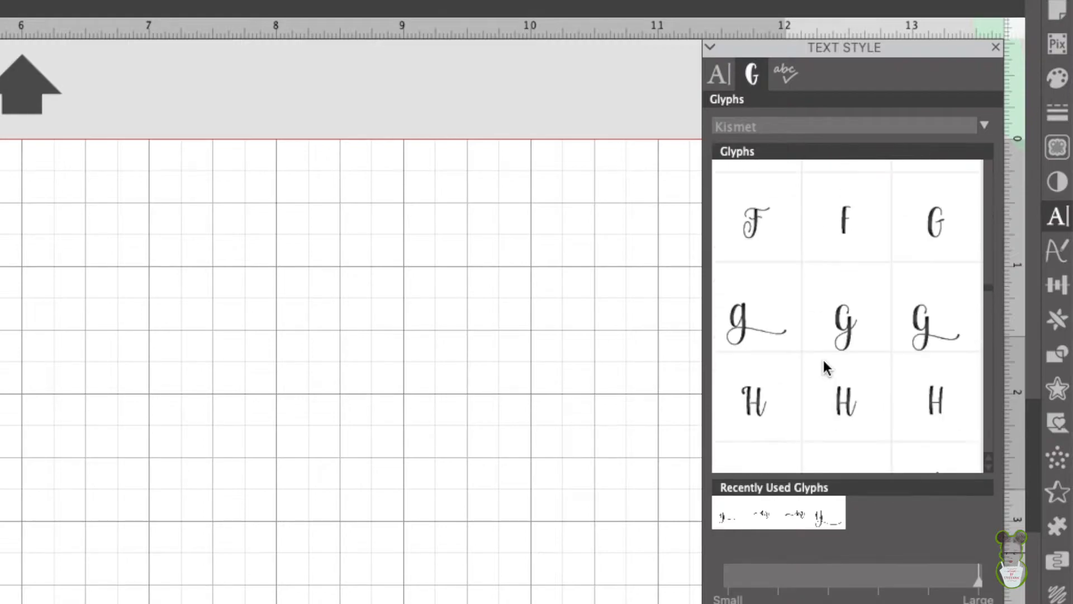
pyautogui.scroll(-5, 824, 366)
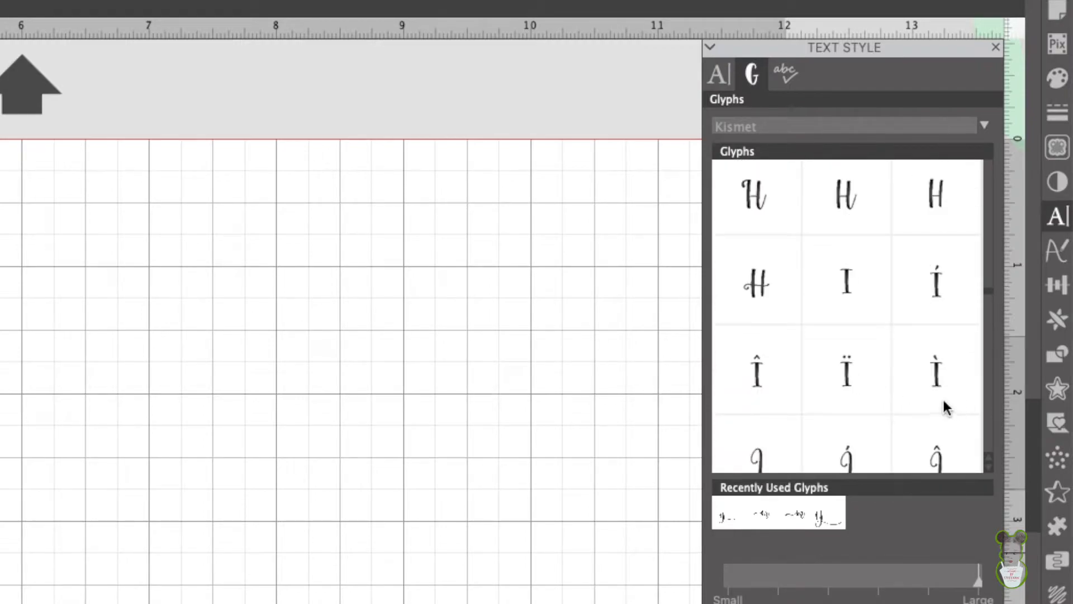
pyautogui.scroll(-5, 826, 367)
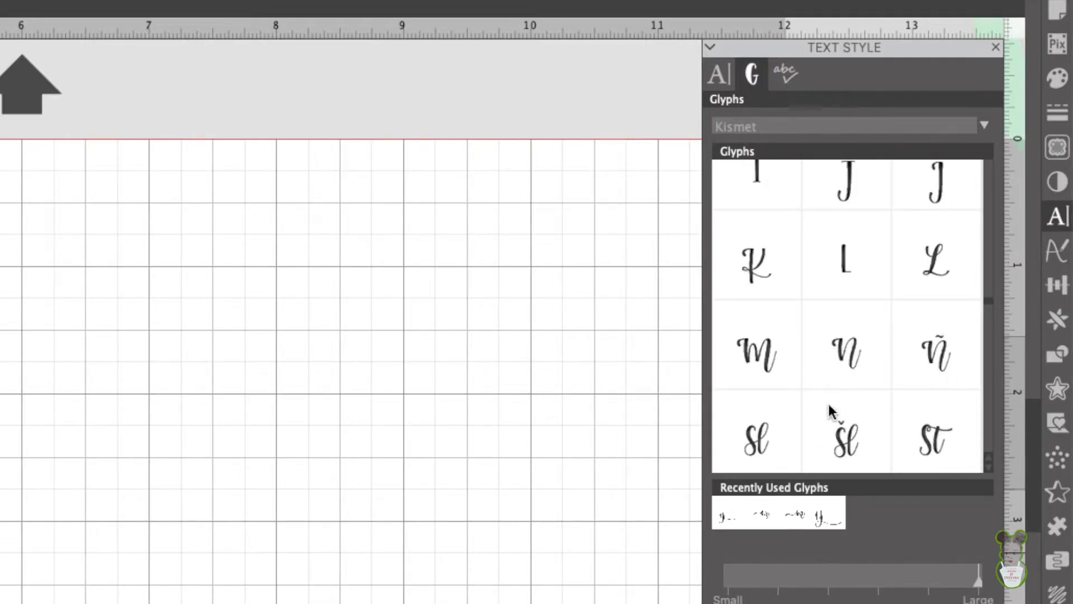
pyautogui.scroll(-3, 831, 401)
pyautogui.scroll(-5, 829, 402)
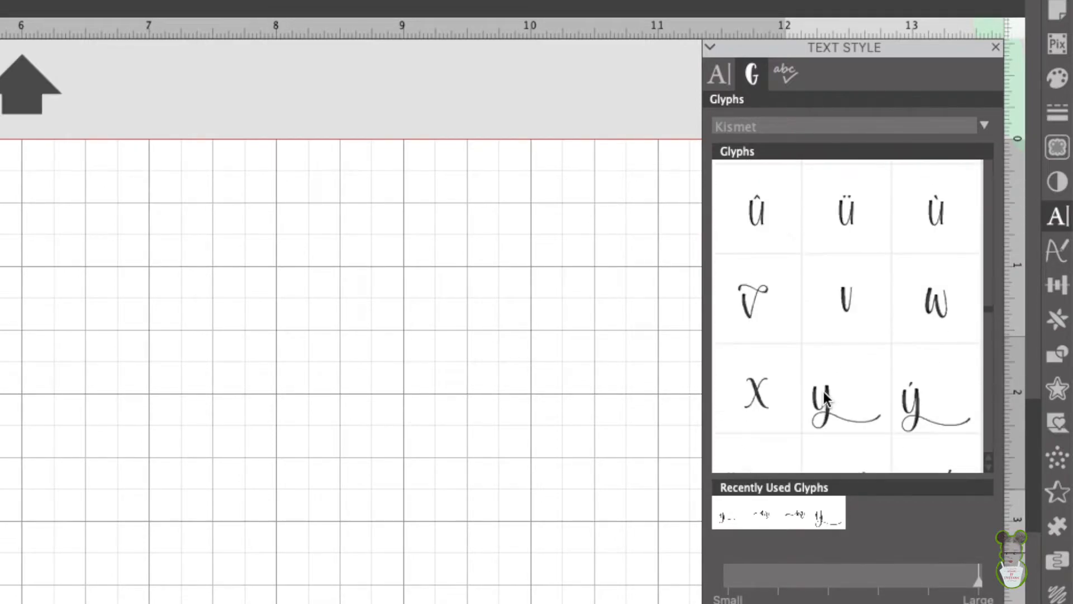
pyautogui.scroll(-5, 823, 373)
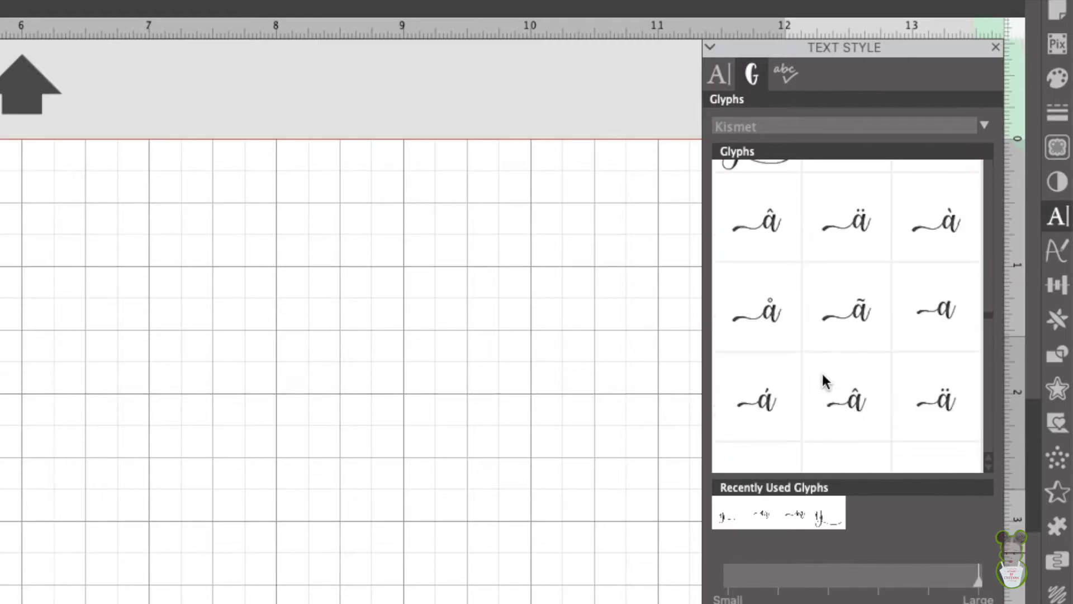
pyautogui.scroll(-3, 822, 374)
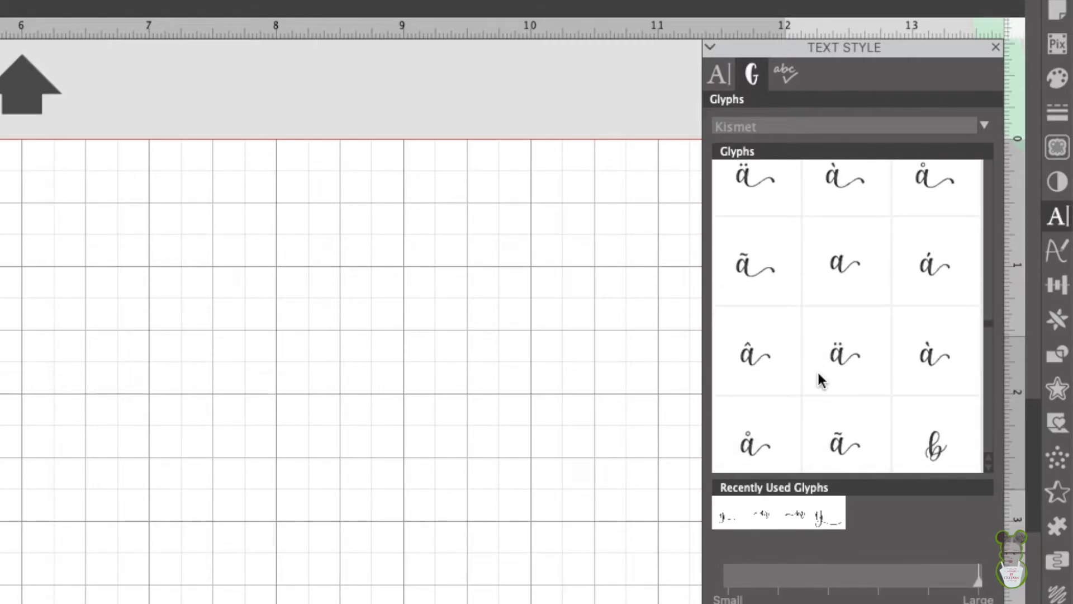
pyautogui.scroll(-5, 817, 374)
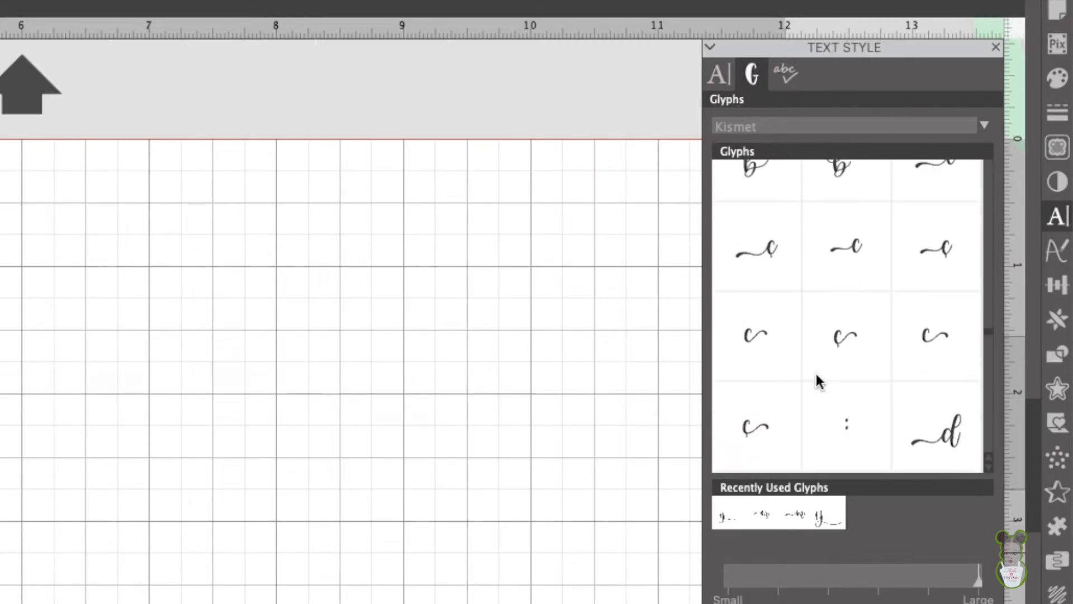
pyautogui.scroll(-5, 816, 378)
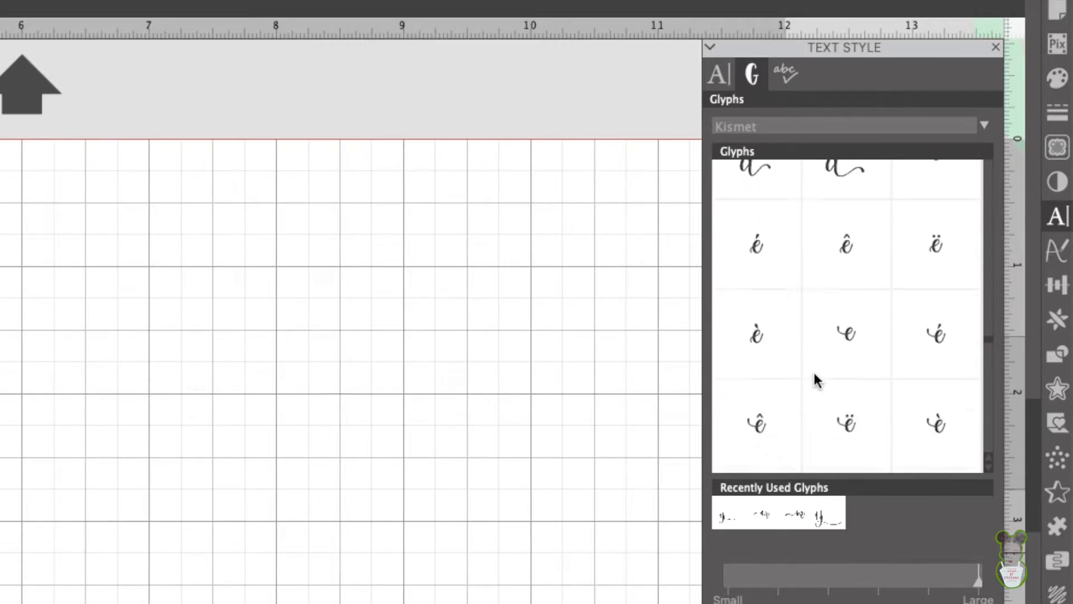
pyautogui.scroll(-5, 814, 378)
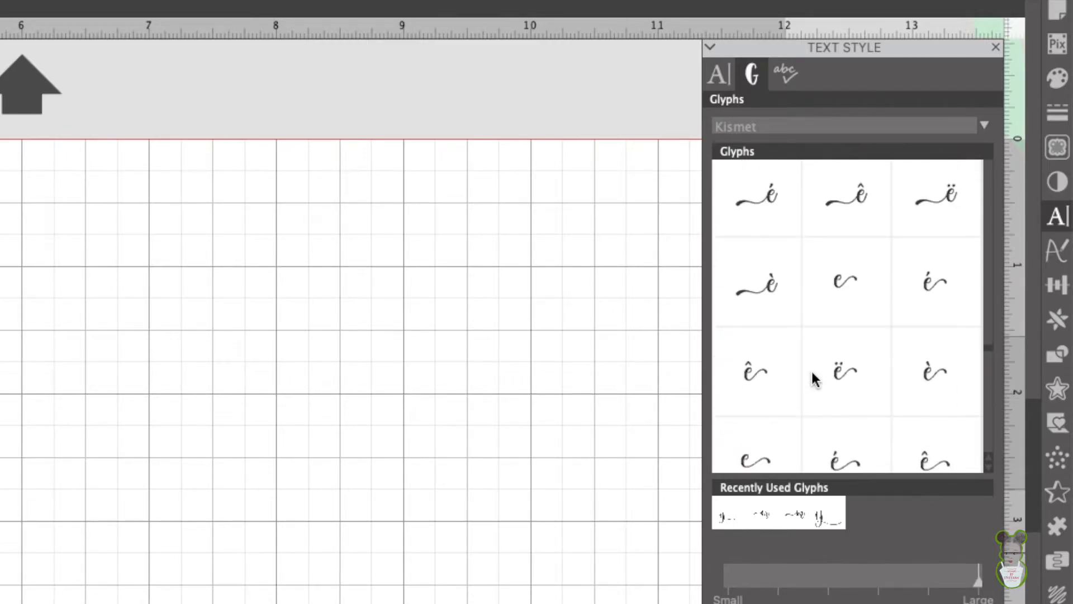
pyautogui.scroll(-5, 816, 384)
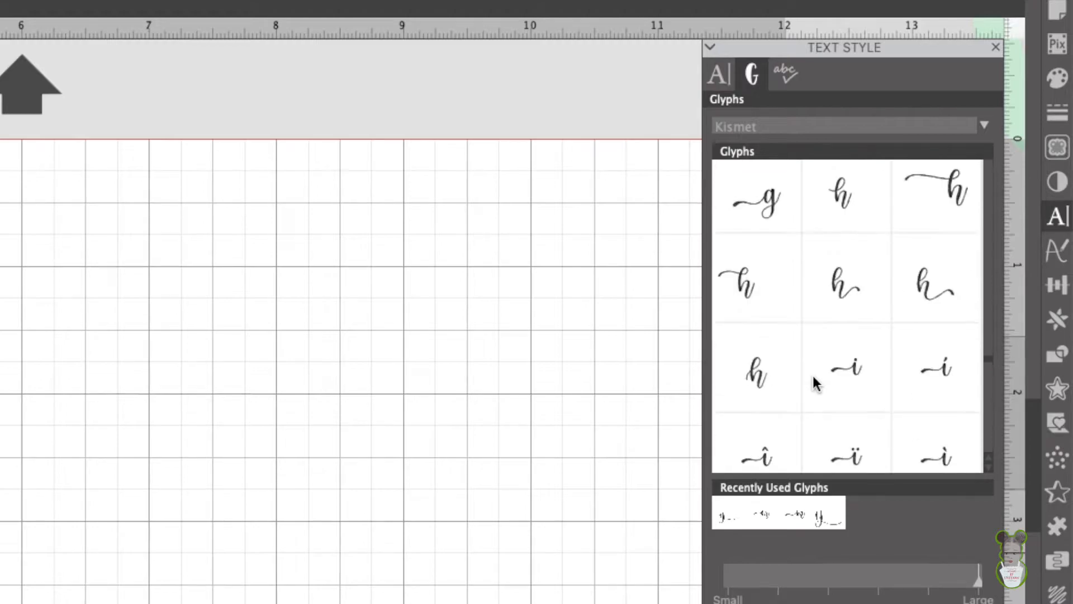
pyautogui.scroll(-5, 815, 383)
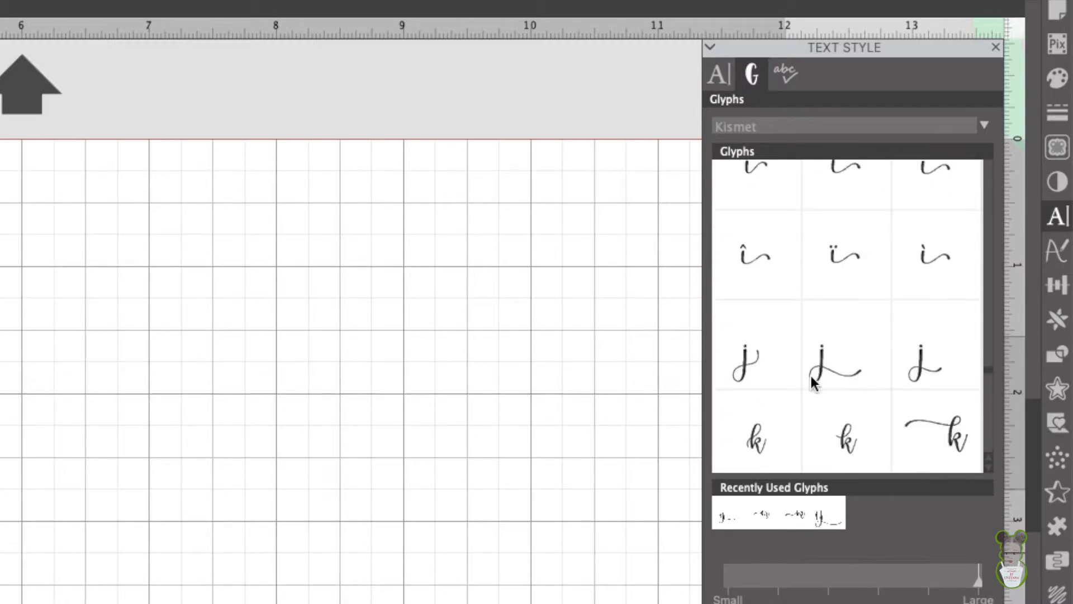
pyautogui.scroll(-3, 814, 382)
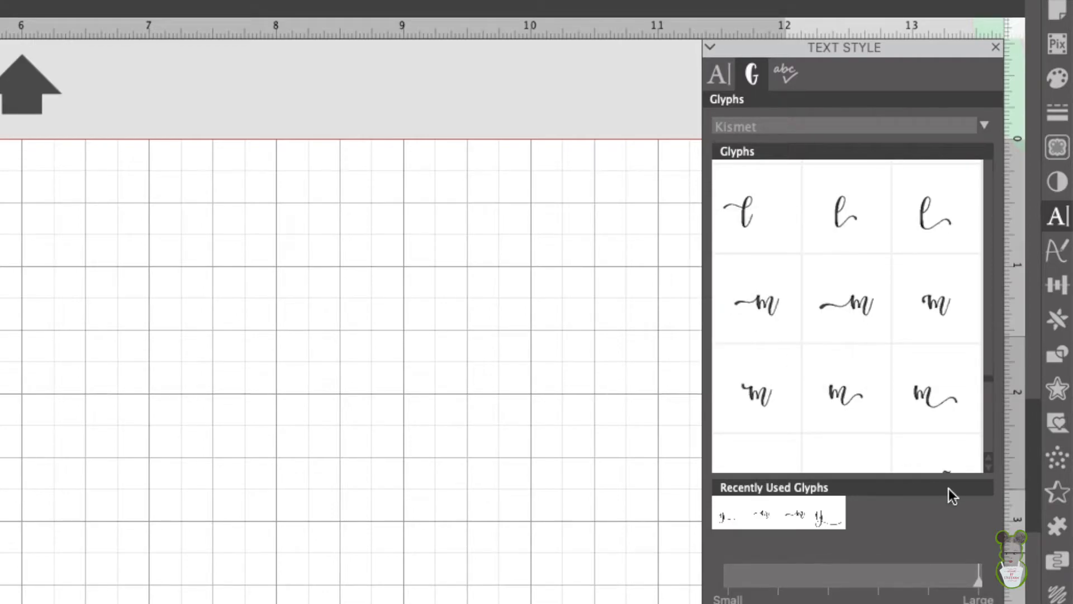
pyautogui.scroll(-2, 890, 444)
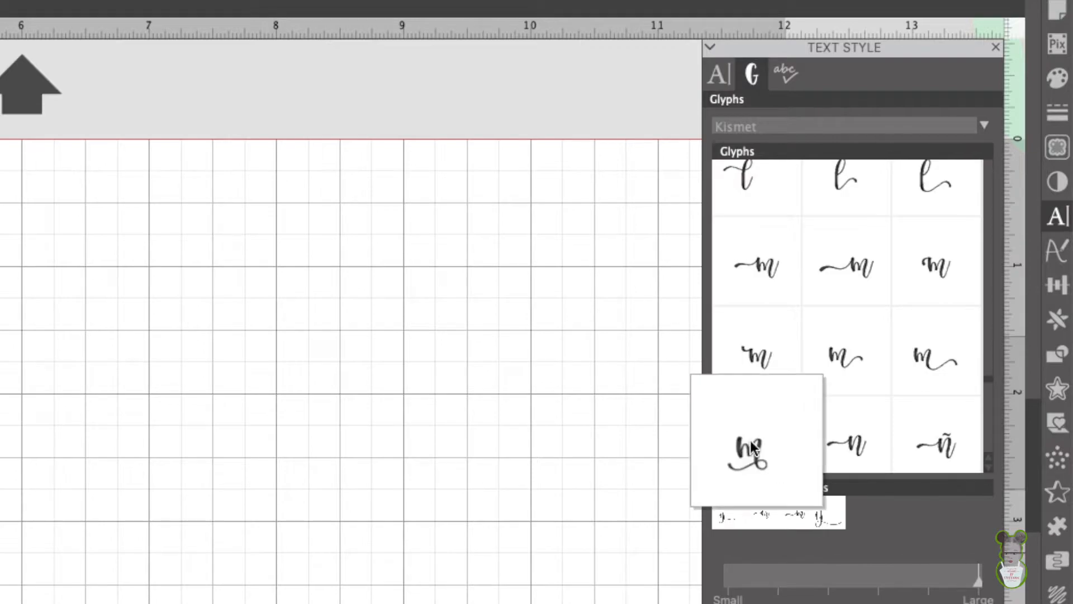
pyautogui.scroll(1, 800, 360)
pyautogui.moveTo(800, 360)
pyautogui.scroll(1, 800, 360)
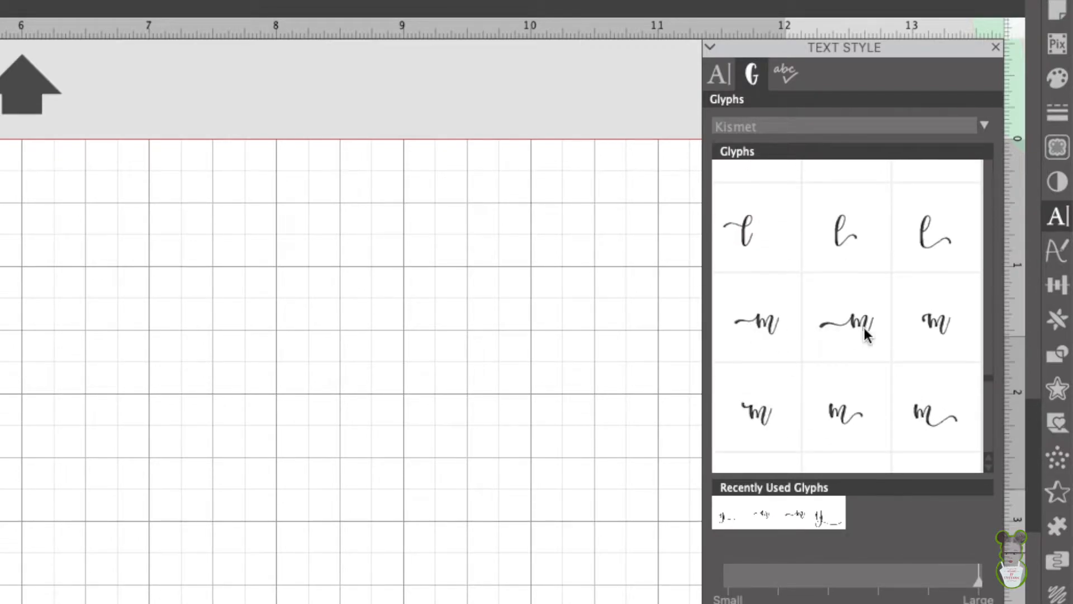
pyautogui.moveTo(725, 333)
pyautogui.moveTo(865, 329)
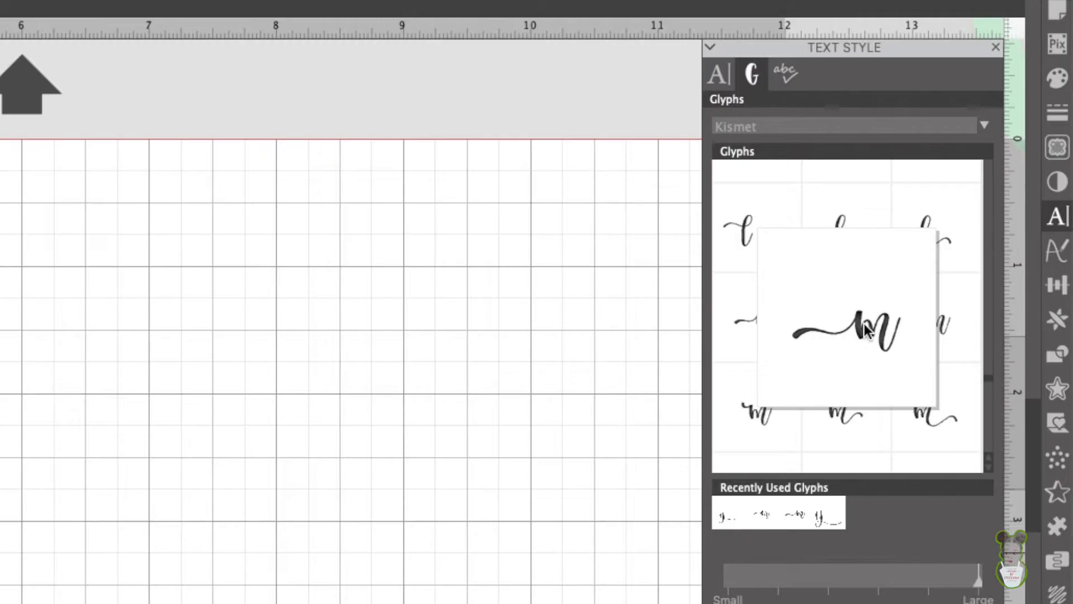
pyautogui.doubleClick(866, 330)
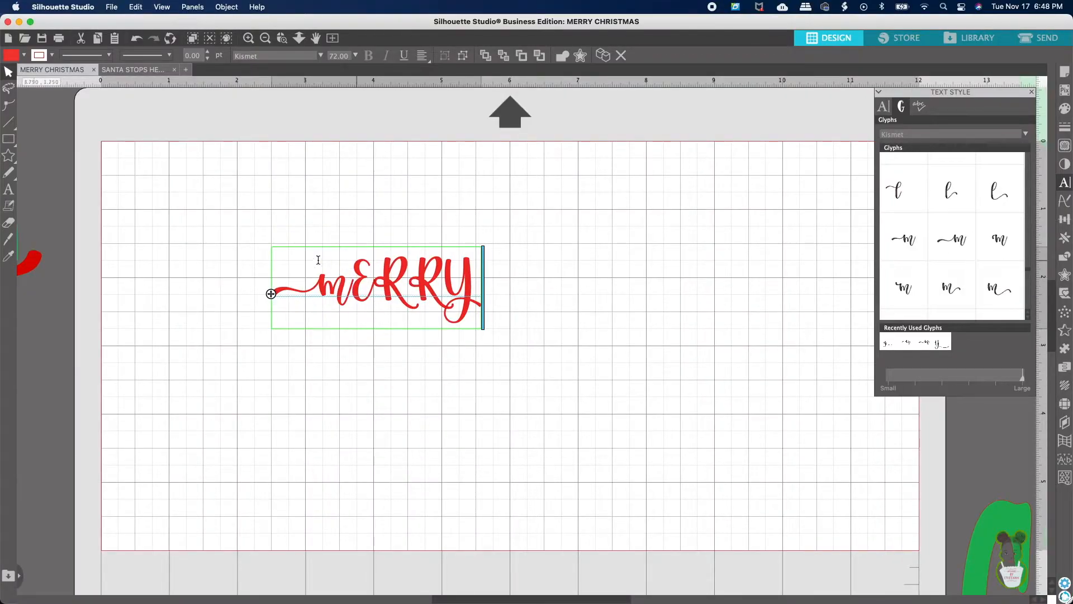
# Step: Highlight the swash m in the MERRY text and set its font size to 100 pt, then 120 pt
pyautogui.moveTo(353, 291); pyautogui.dragTo(245, 285)
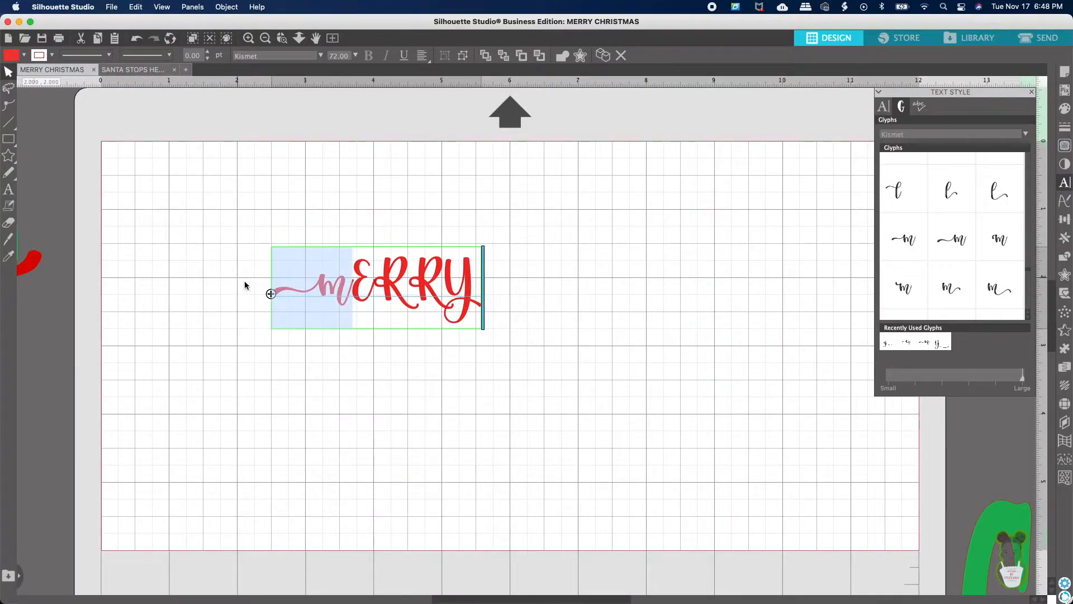
pyautogui.click(348, 53)
pyautogui.write('100')
pyautogui.press('Return')
pyautogui.moveTo(347, 54); pyautogui.dragTo(333, 56)
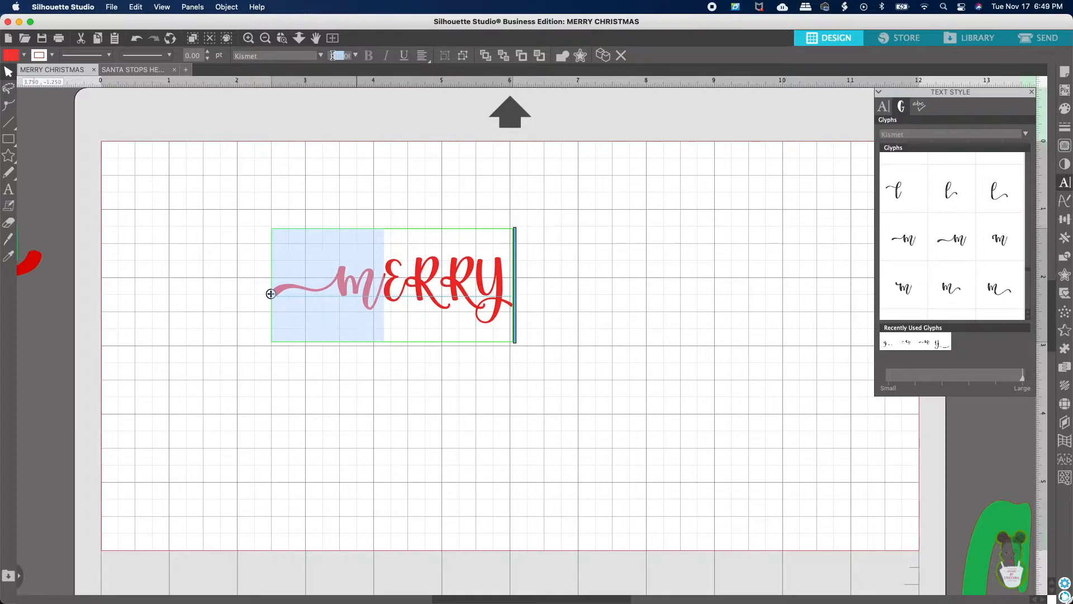
pyautogui.write('120')
pyautogui.click(422, 56)
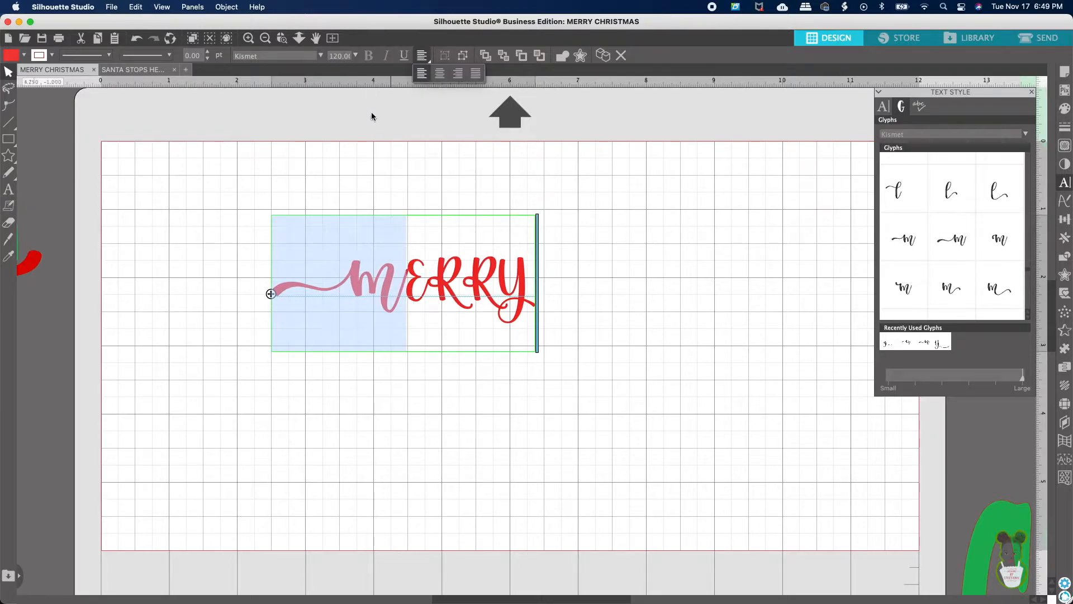
# Step: Enlarge only the swash m further to a font size of 150 pt and leave text editing
pyautogui.moveTo(406, 288); pyautogui.dragTo(293, 264)
pyautogui.moveTo(341, 55); pyautogui.dragTo(305, 54)
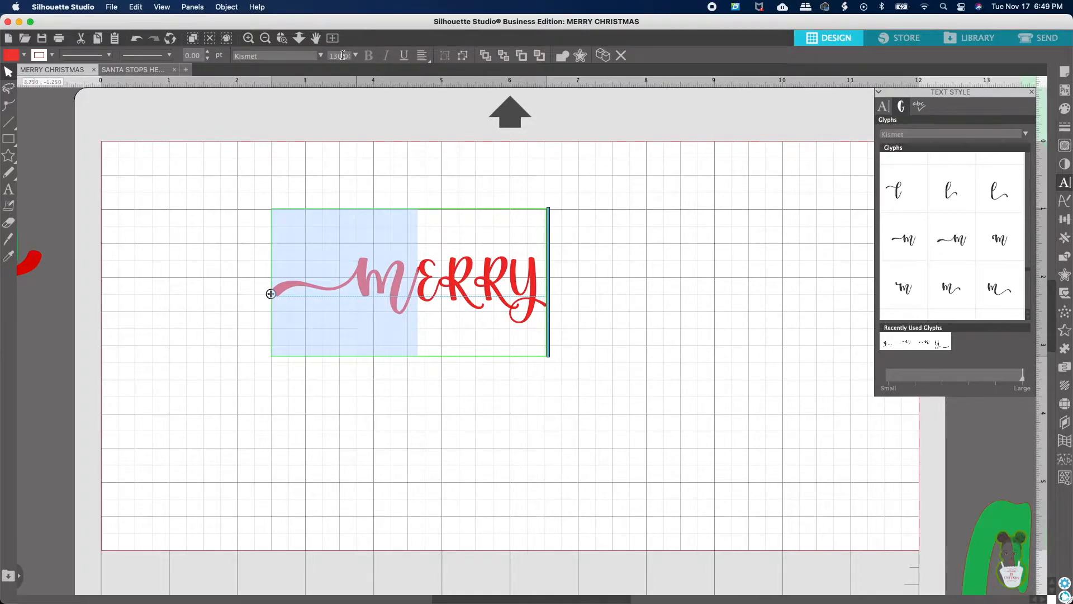
pyautogui.click(333, 55)
pyautogui.scroll(2, 332, 56)
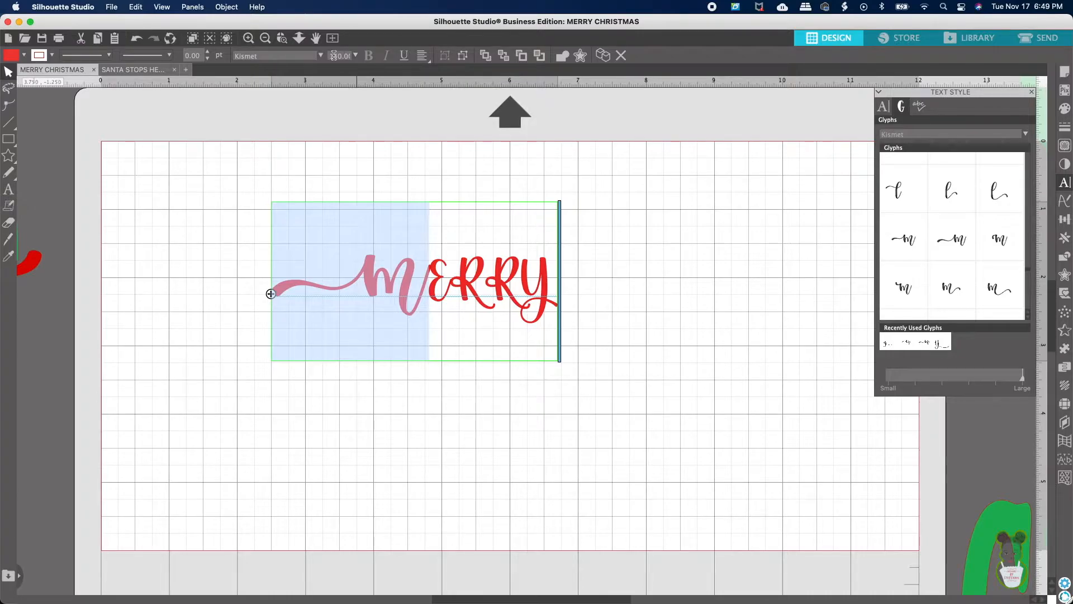
pyautogui.click(334, 55)
pyautogui.doubleClick(334, 55)
pyautogui.write('10.00')
pyautogui.press('Return')
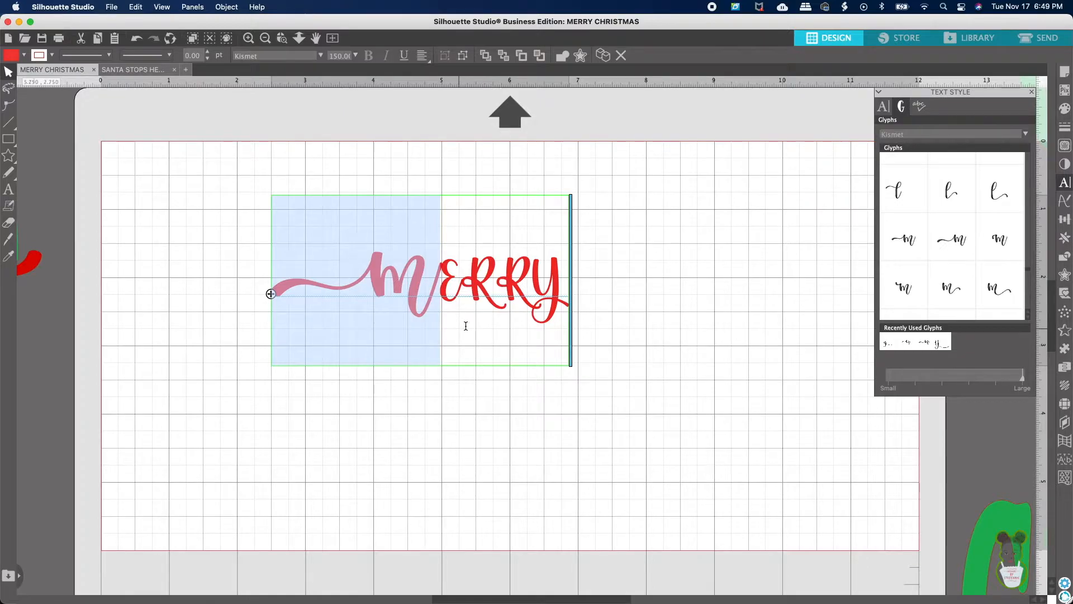
pyautogui.click(472, 388)
# Step: Replace the Y at the end of MERRY with the Kismet lowercase y glyph that has the long trailing swash
pyautogui.click(535, 276)
pyautogui.doubleClick(535, 276)
pyautogui.moveTo(534, 275); pyautogui.dragTo(564, 276)
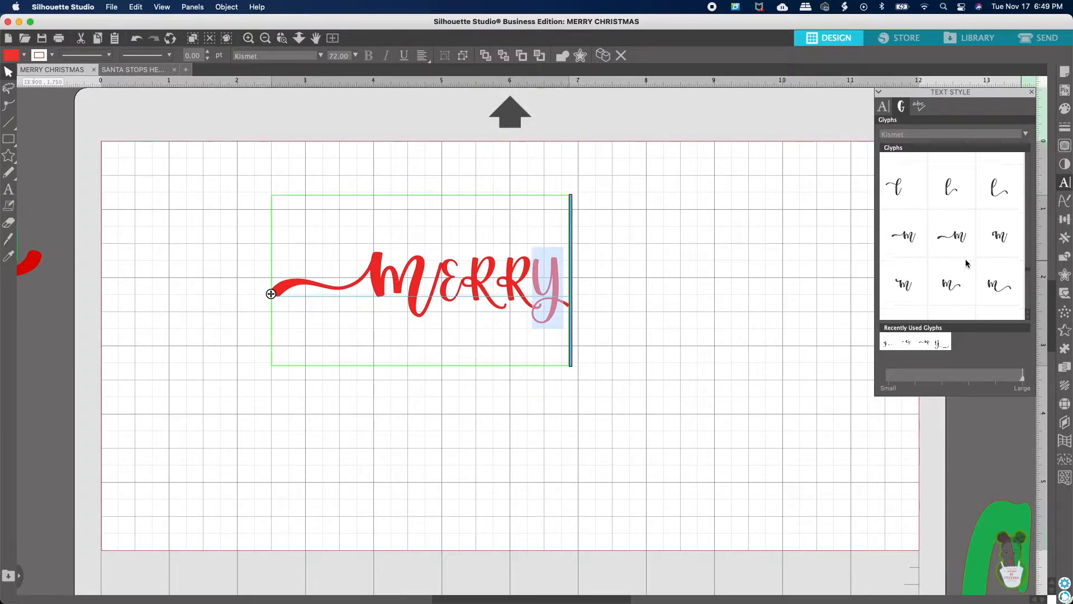
pyautogui.scroll(-2, 964, 258)
pyautogui.scroll(-10, 965, 258)
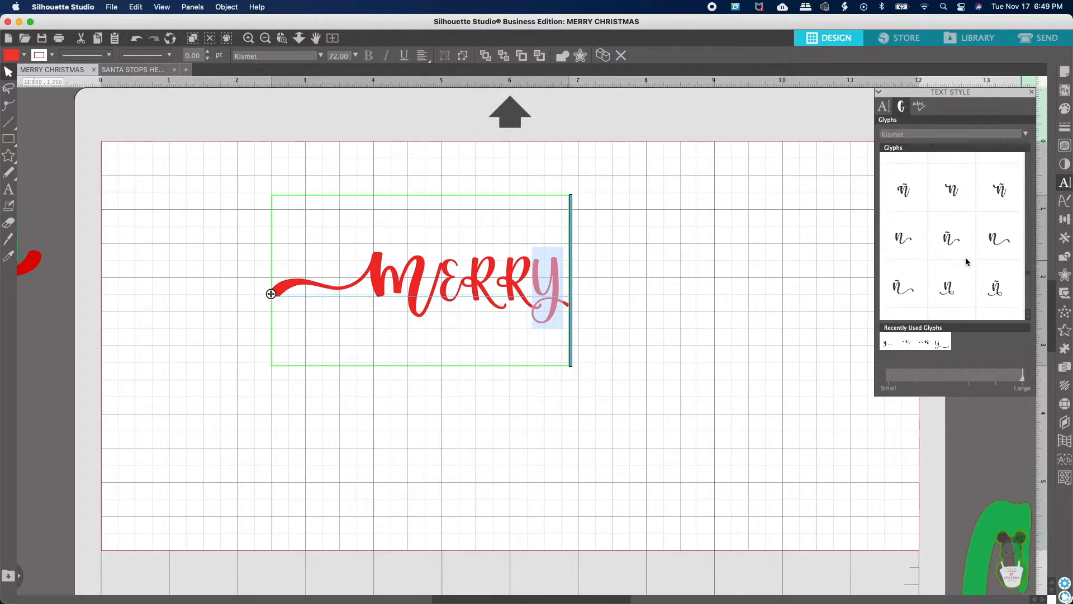
pyautogui.scroll(-10, 965, 260)
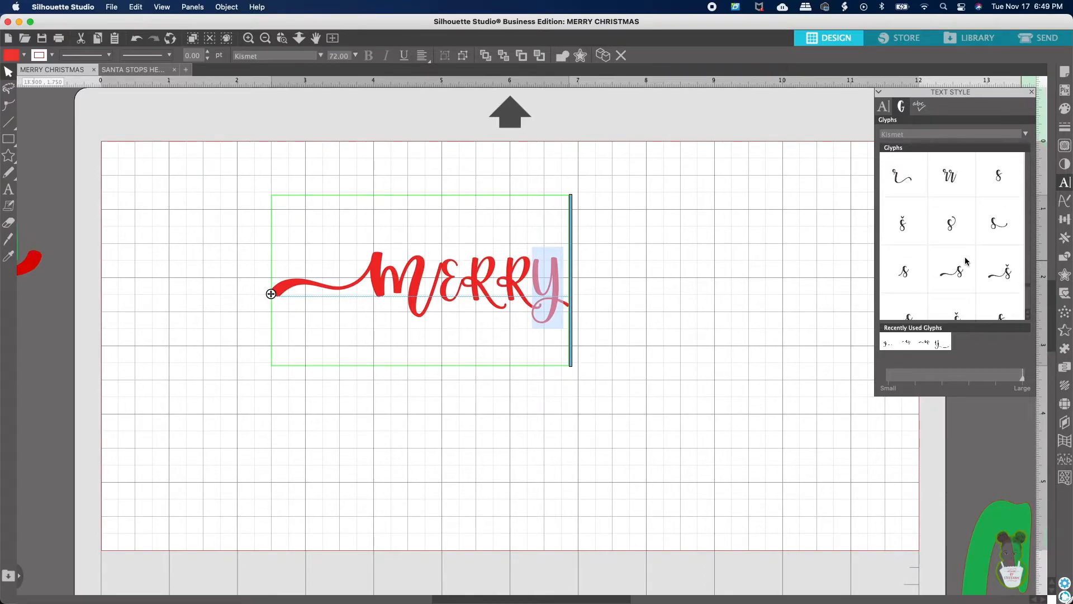
pyautogui.scroll(-8, 964, 258)
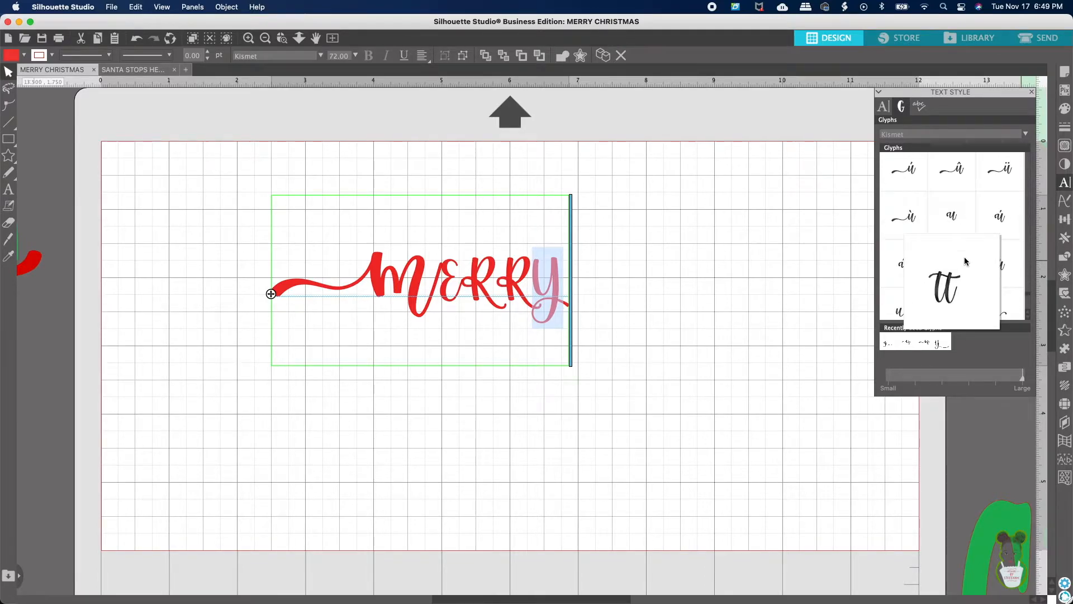
pyautogui.scroll(-6, 1008, 262)
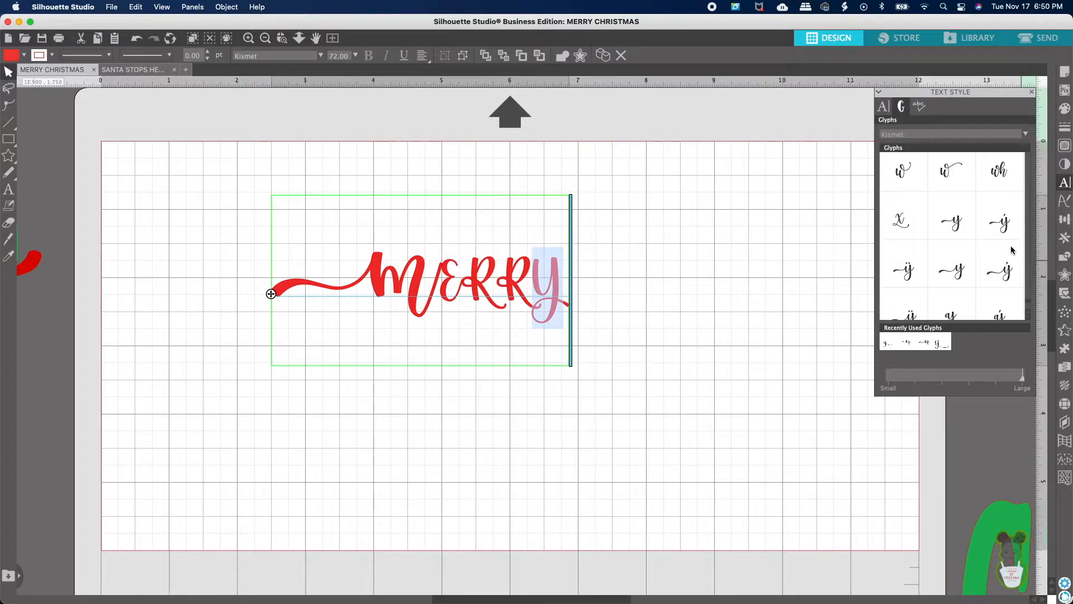
pyautogui.scroll(-2, 1009, 272)
pyautogui.scroll(-4, 1009, 272)
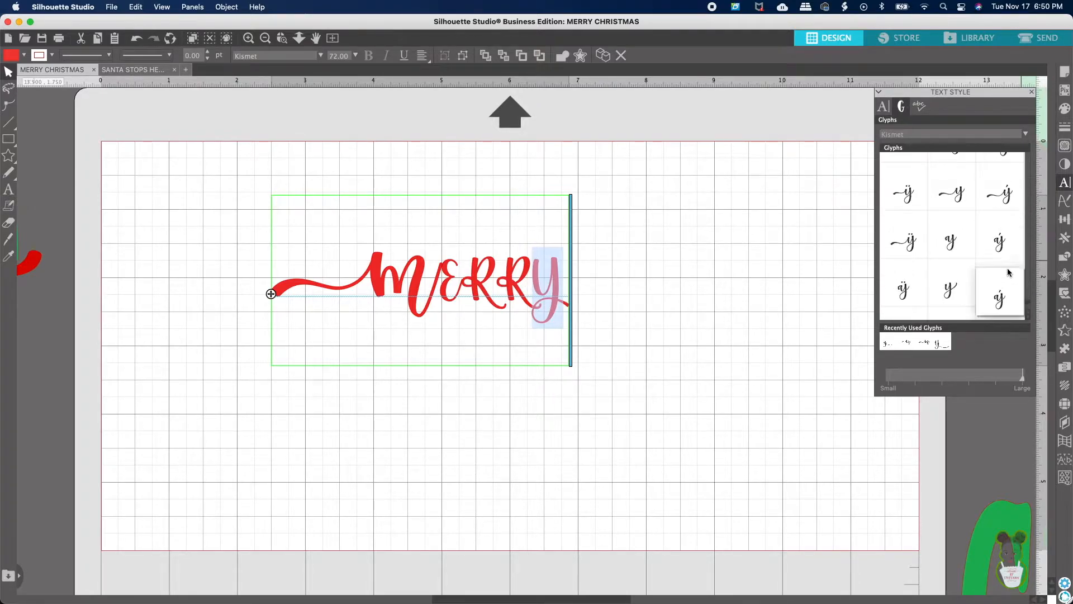
pyautogui.scroll(-1, 1008, 271)
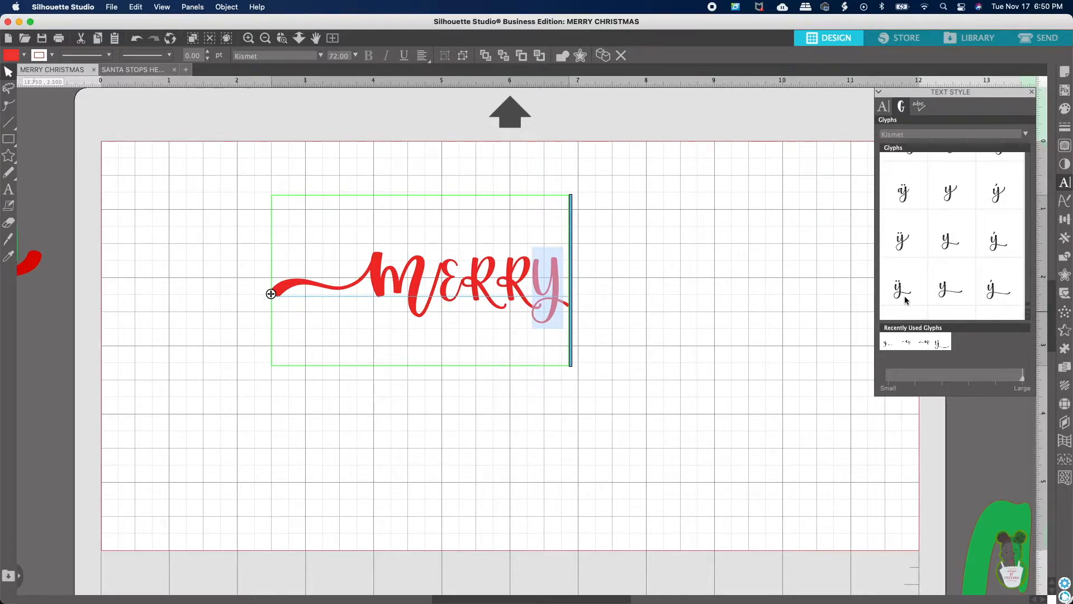
pyautogui.moveTo(950, 301)
pyautogui.click(949, 298)
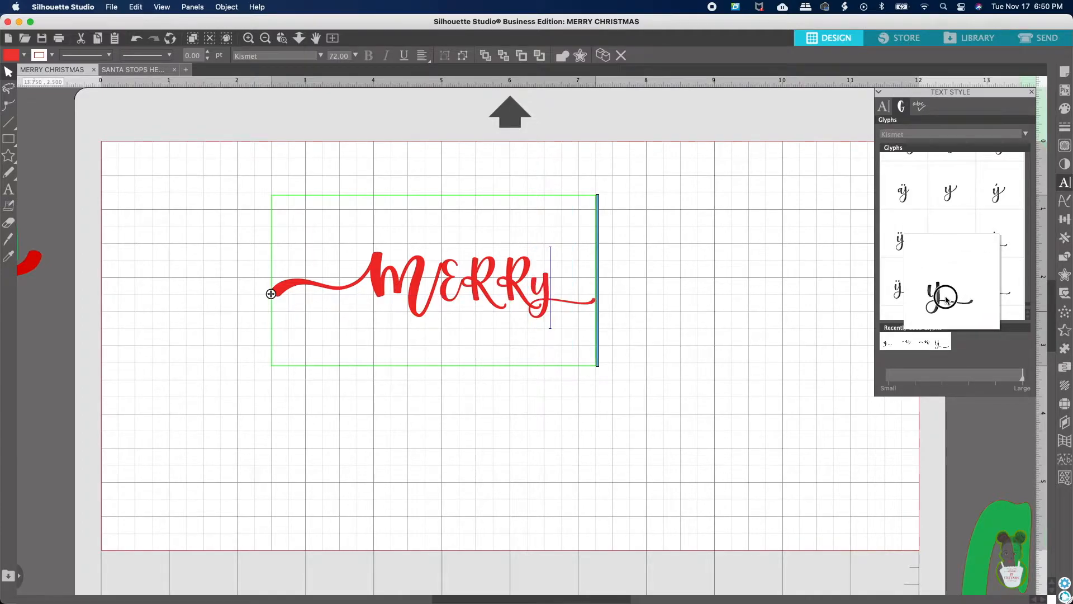
# Step: Highlight only the swash y at the end of MERRY and set its font size to 150 pt
pyautogui.moveTo(544, 286); pyautogui.dragTo(538, 286)
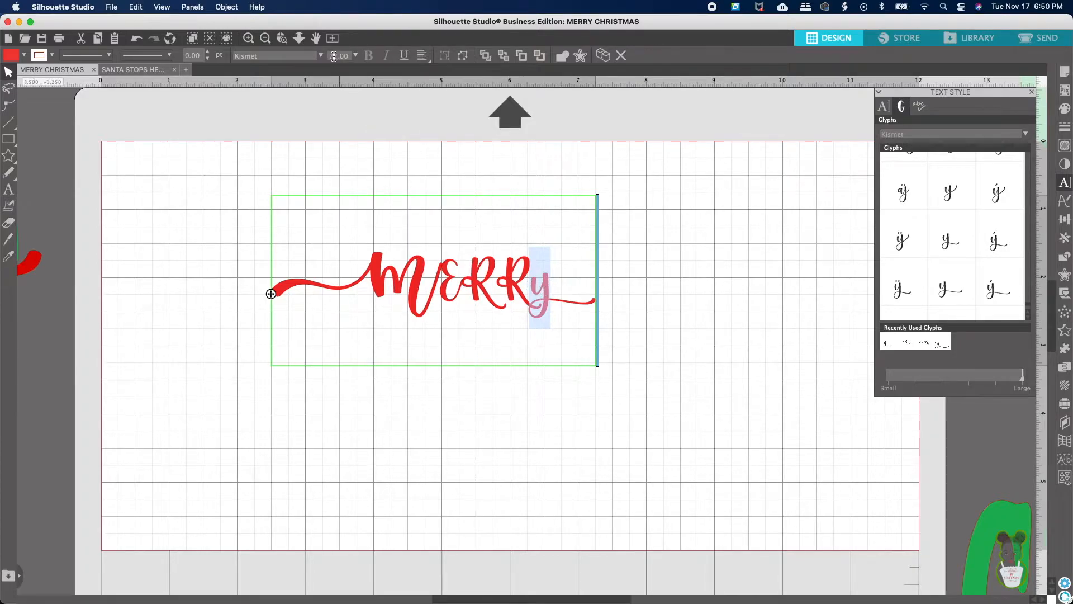
pyautogui.moveTo(337, 56); pyautogui.dragTo(316, 56)
pyautogui.write('150')
pyautogui.press('Return')
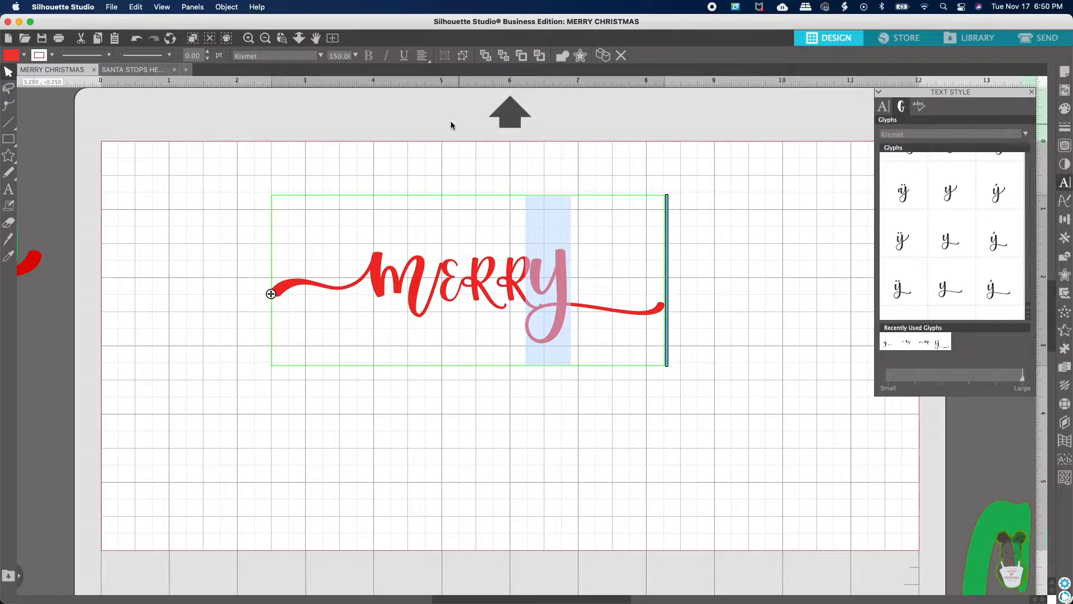
# Step: Reduce the swash y to 145 pt and then 135 pt, and leave text editing
pyautogui.click(334, 56)
pyautogui.doubleClick(333, 56)
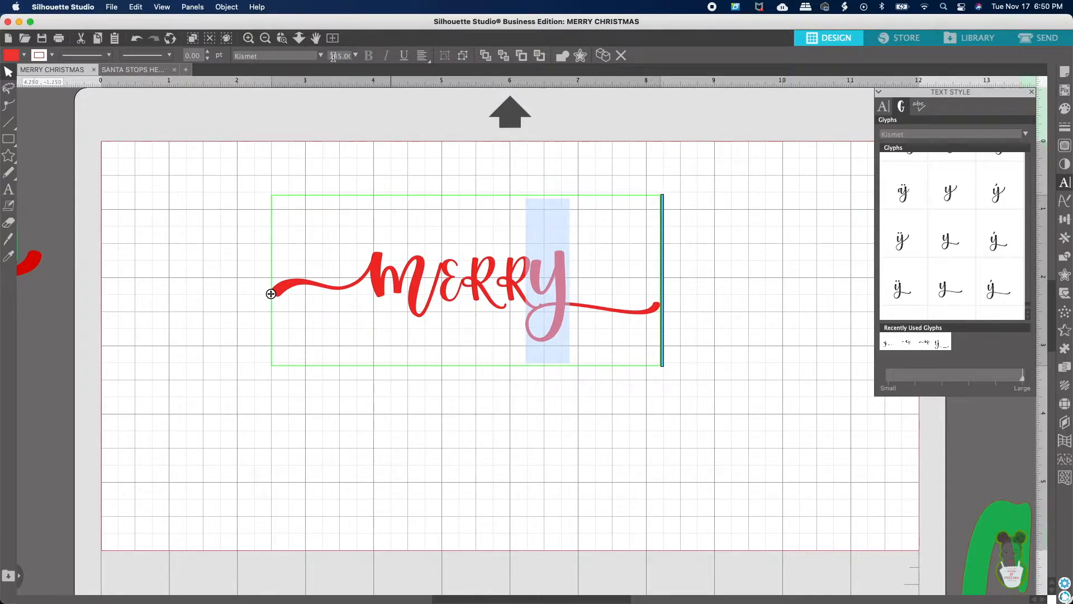
pyautogui.moveTo(341, 56); pyautogui.dragTo(335, 58)
pyautogui.write('3')
pyautogui.press('Return')
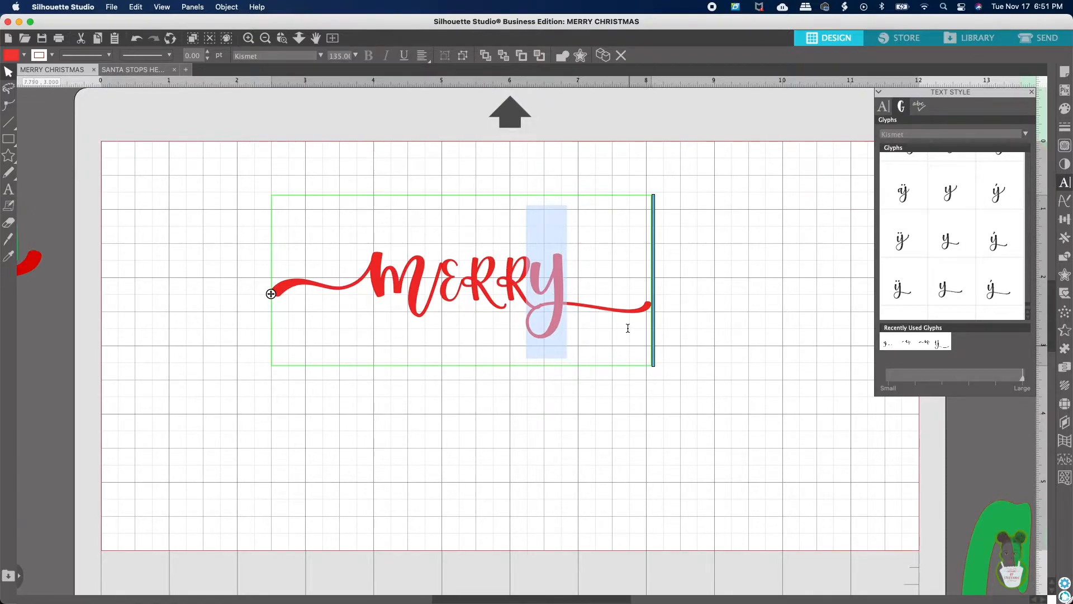
pyautogui.click(469, 432)
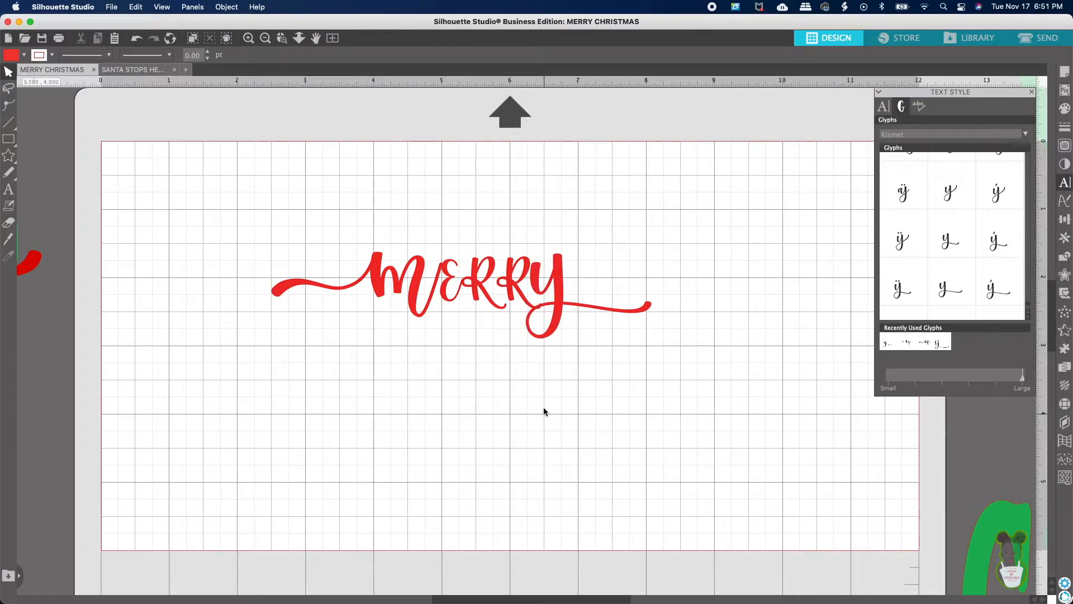
# Step: Enlarge the whole MERRY text proportionally to about 8.44 in wide and deselect it
pyautogui.click(558, 313)
pyautogui.click(577, 416)
pyautogui.click(480, 301)
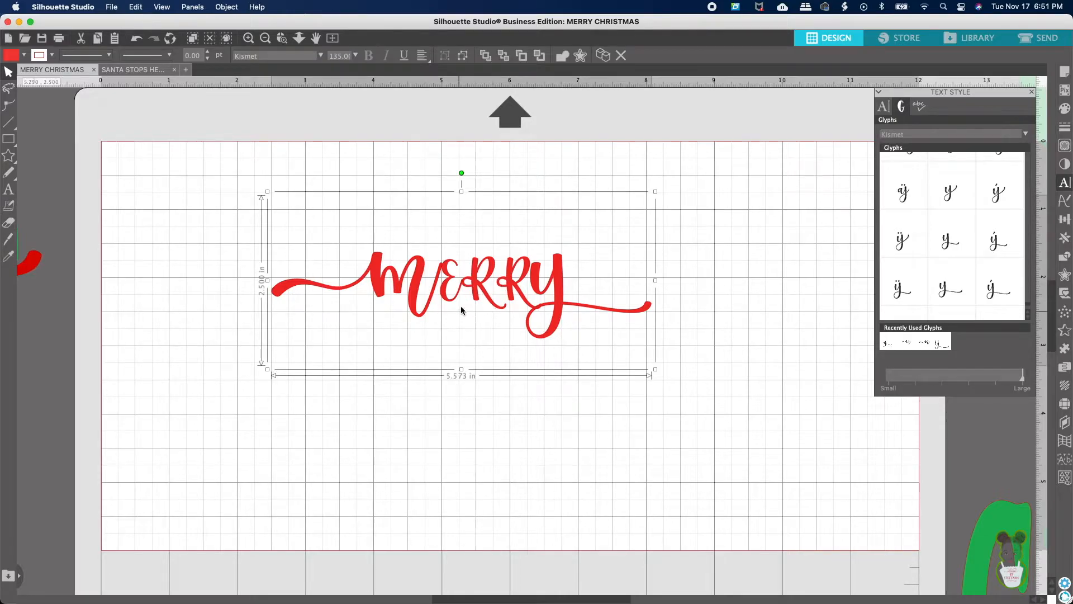
pyautogui.click(538, 314)
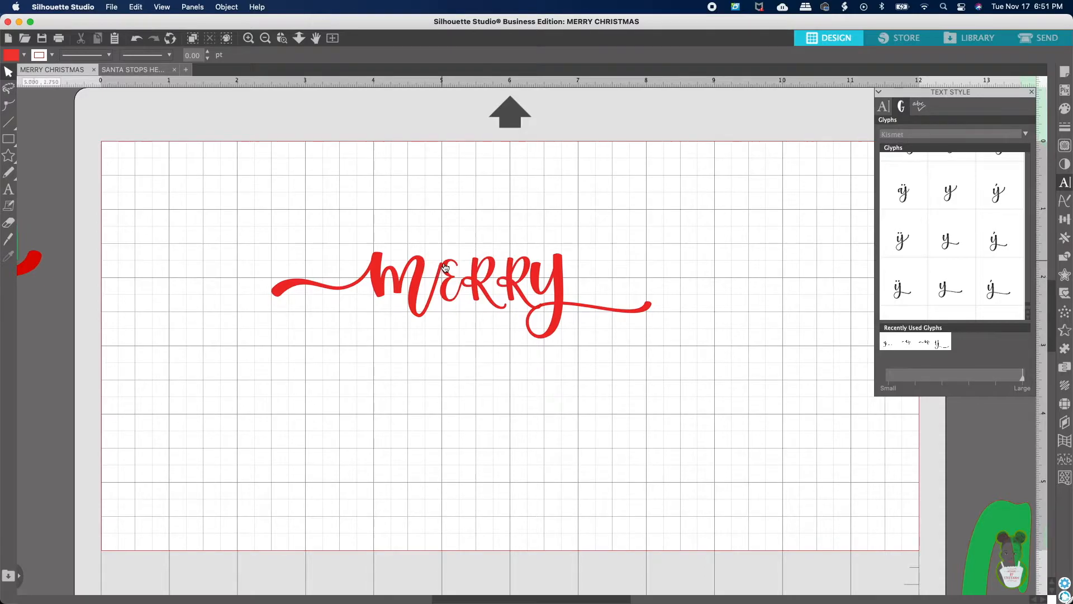
pyautogui.click(557, 317)
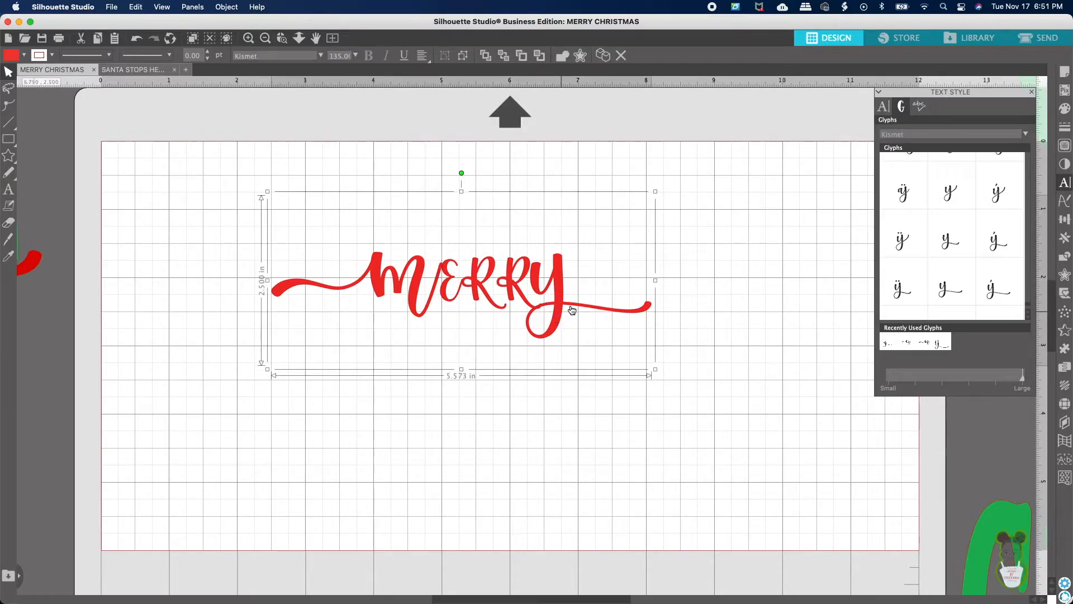
pyautogui.moveTo(655, 192); pyautogui.dragTo(819, 177)
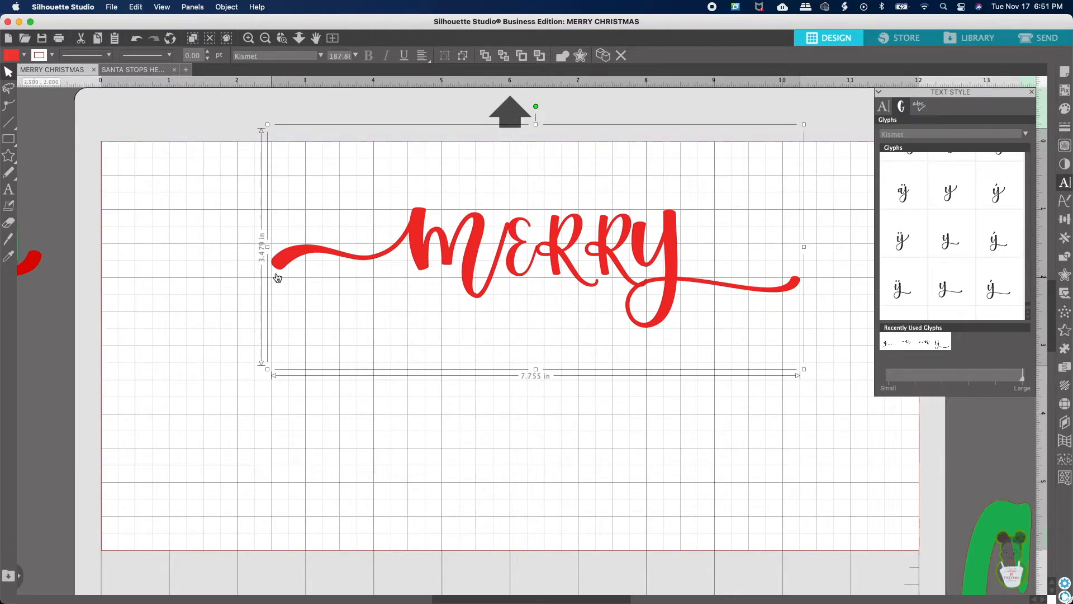
pyautogui.moveTo(268, 370); pyautogui.dragTo(222, 393)
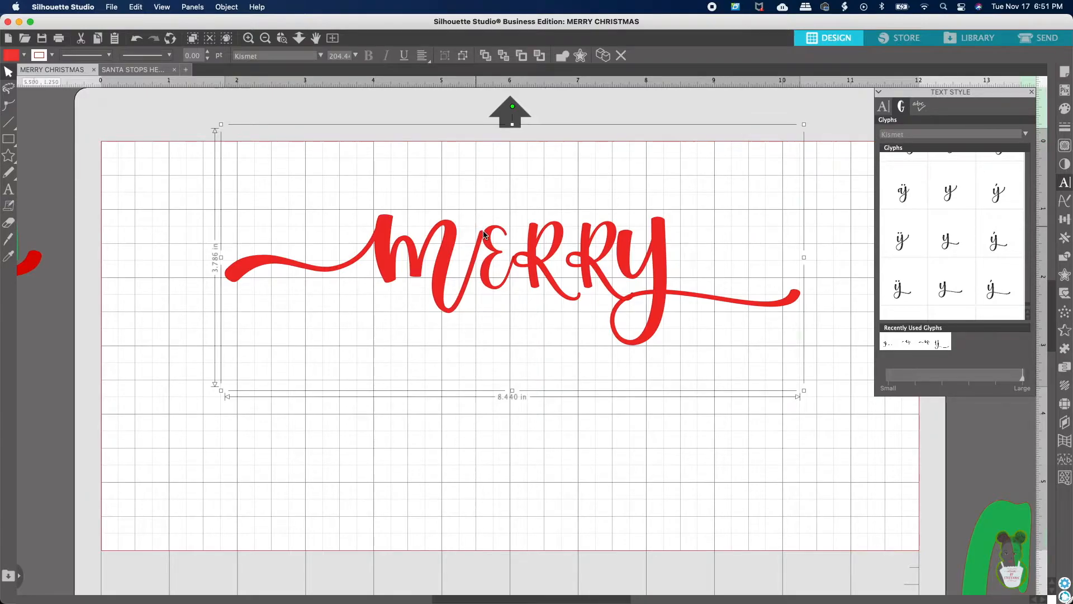
pyautogui.click(520, 438)
pyautogui.click(619, 283)
pyautogui.click(835, 412)
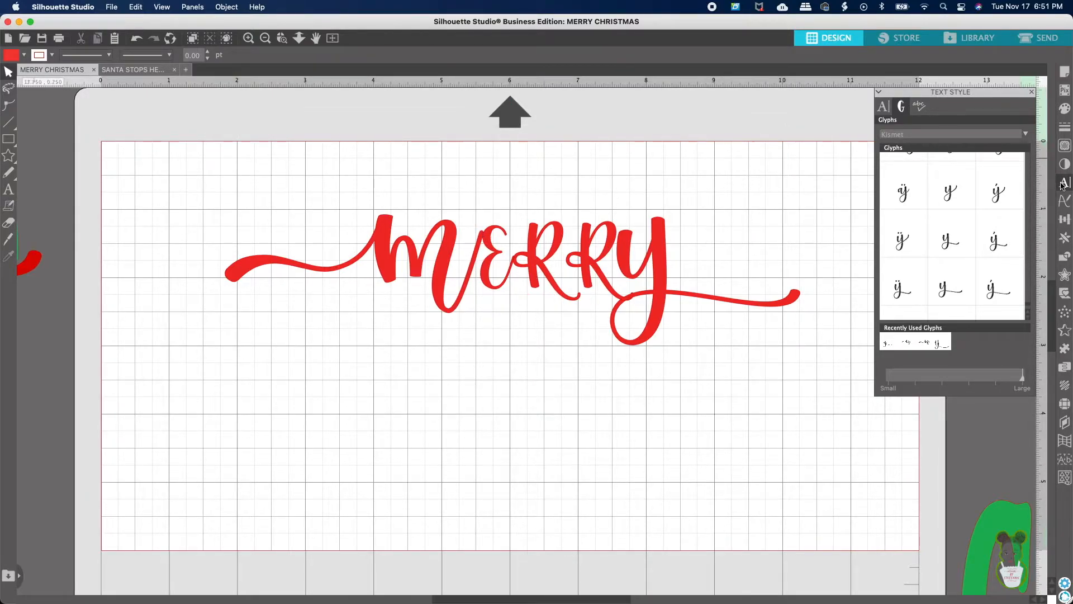
# Step: Trace the MERRY text using a trace area of about 10 by 3.5 in around it and a threshold of 86%
pyautogui.click(1060, 148)
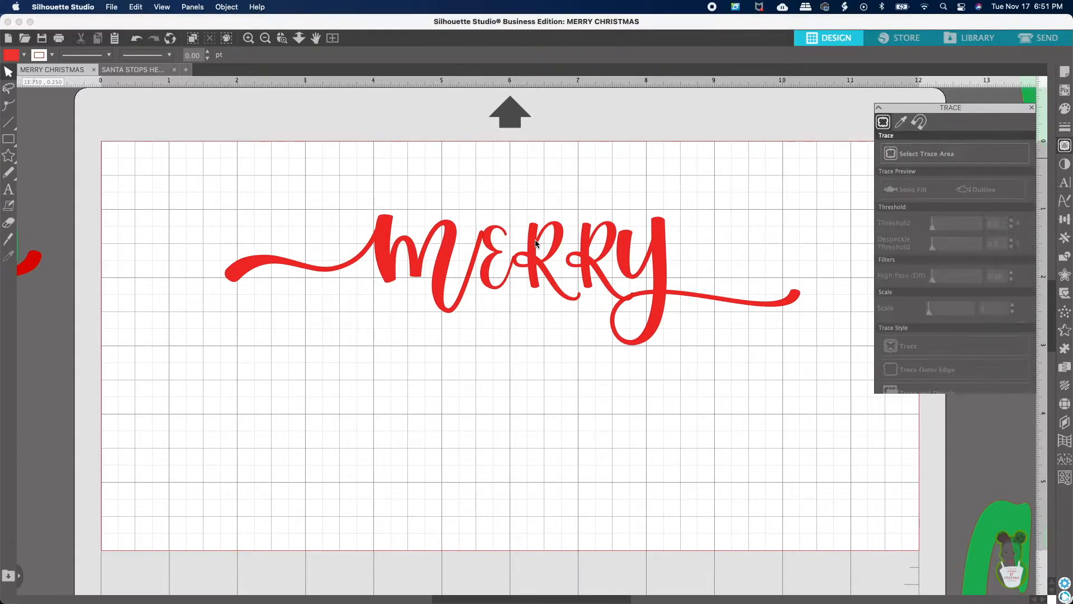
pyautogui.click(901, 137)
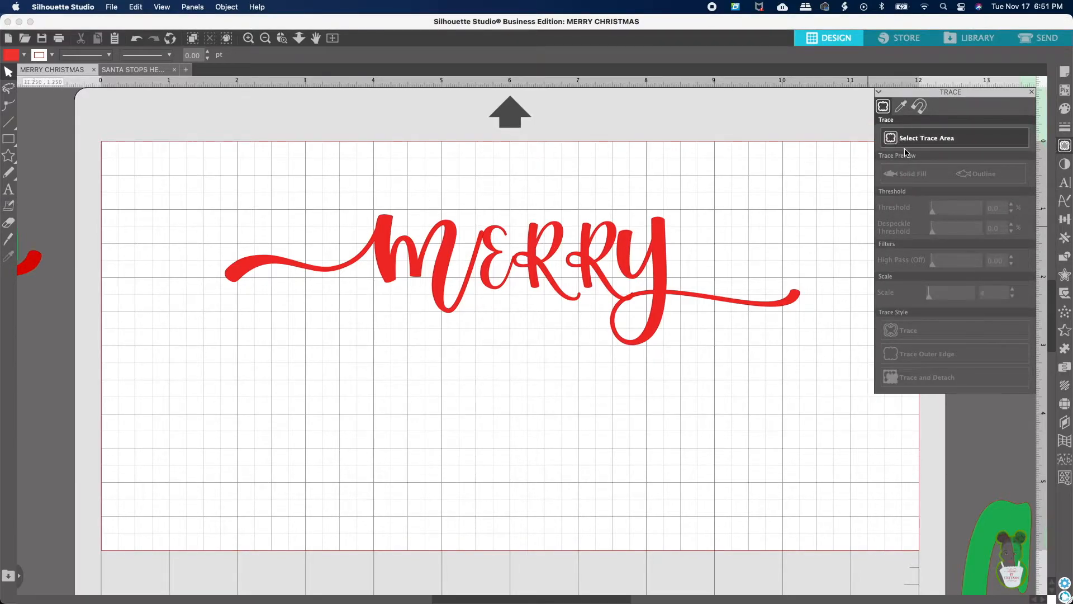
pyautogui.moveTo(170, 160)
pyautogui.mouseDown()
pyautogui.moveTo(752, 316)
pyautogui.moveTo(748, 354)
pyautogui.moveTo(850, 385)
pyautogui.moveTo(850, 399)
pyautogui.mouseUp()
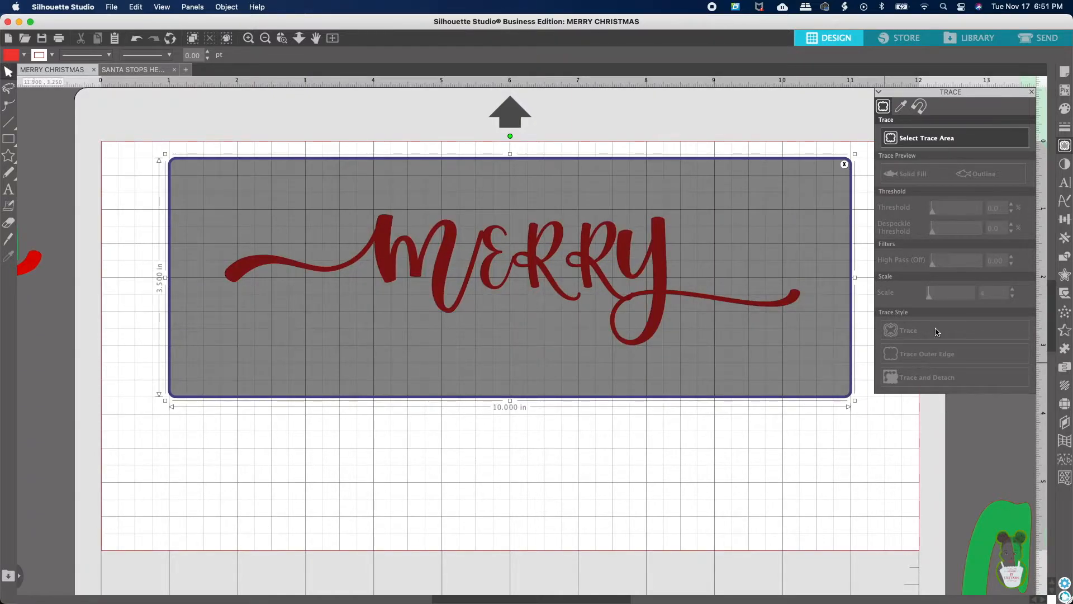
pyautogui.moveTo(955, 209); pyautogui.dragTo(974, 211)
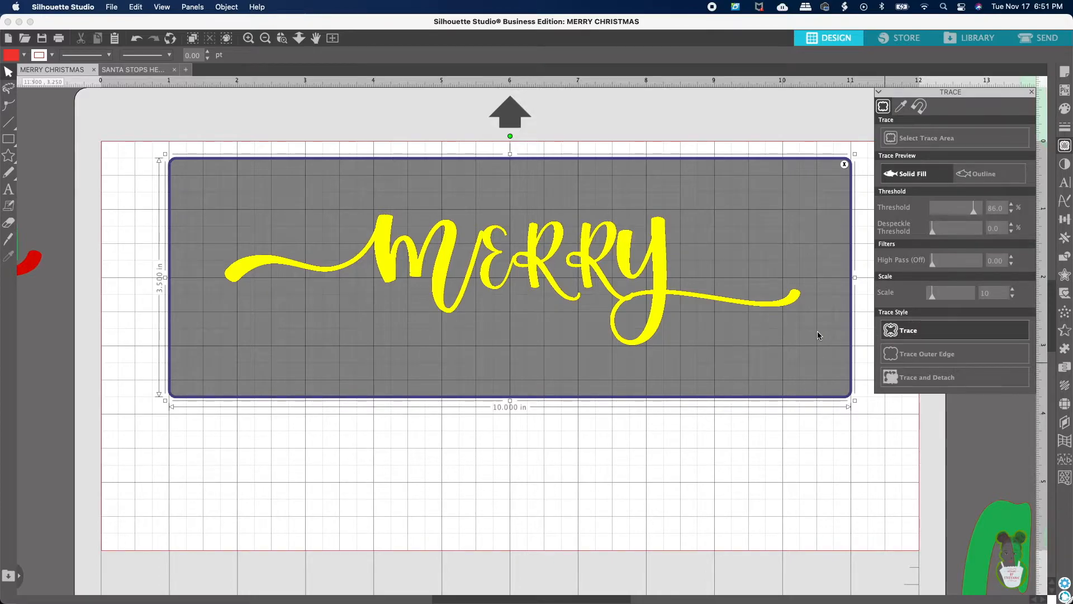
# Step: Move the original filled MERRY text below its traced outline and select the outline
pyautogui.moveTo(657, 318)
pyautogui.mouseDown()
pyautogui.moveTo(686, 410)
pyautogui.moveTo(682, 477)
pyautogui.mouseUp()
pyautogui.click(661, 279)
pyautogui.click(535, 274)
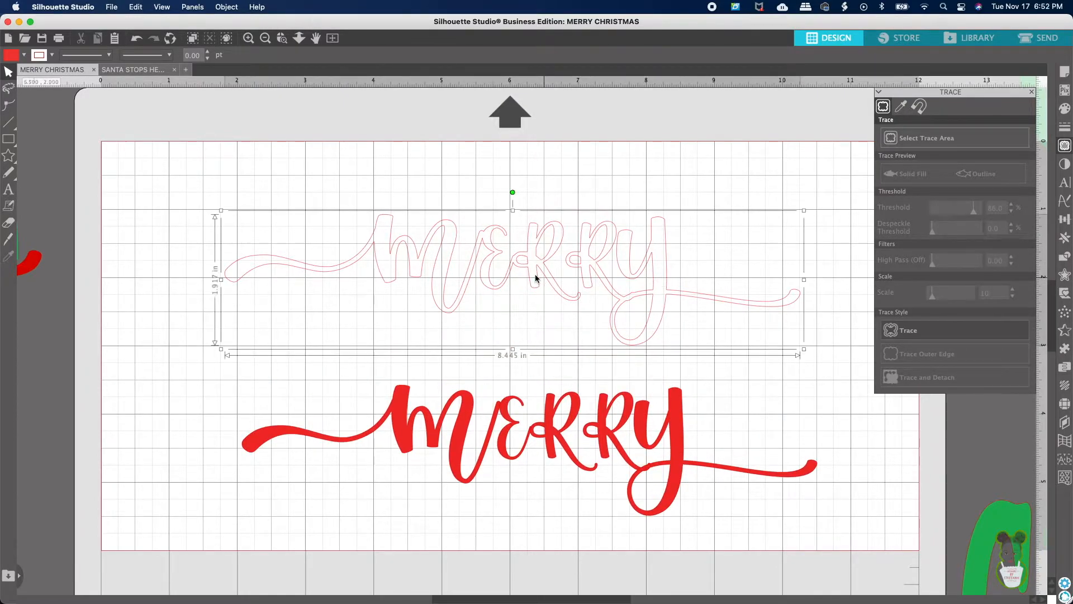
# Step: Fill the traced MERRY outline with the darker red and deselect it
pyautogui.click(49, 55)
pyautogui.click(175, 83)
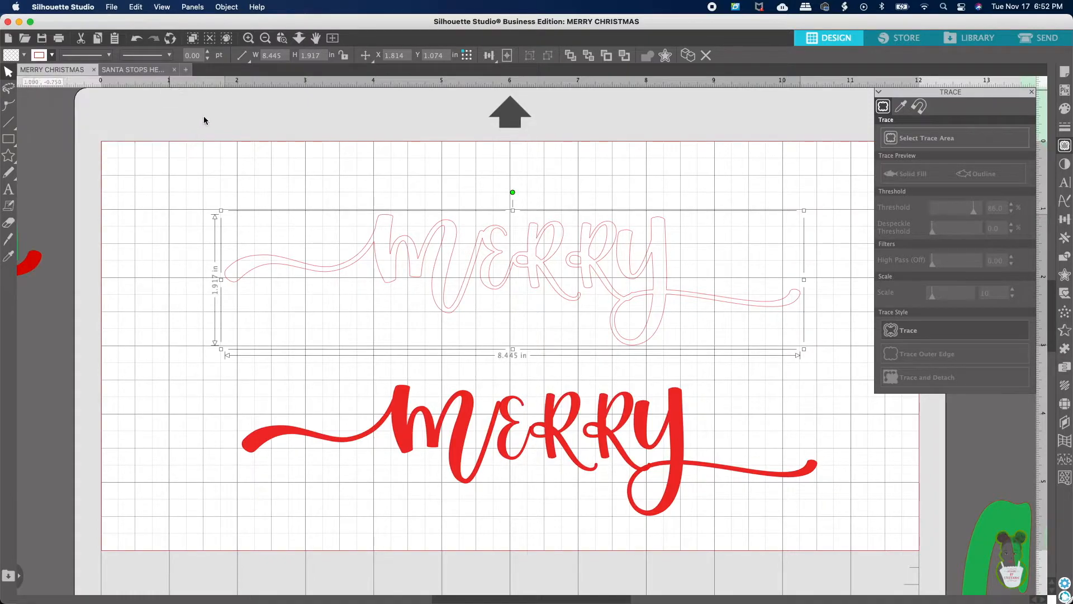
pyautogui.click(445, 250)
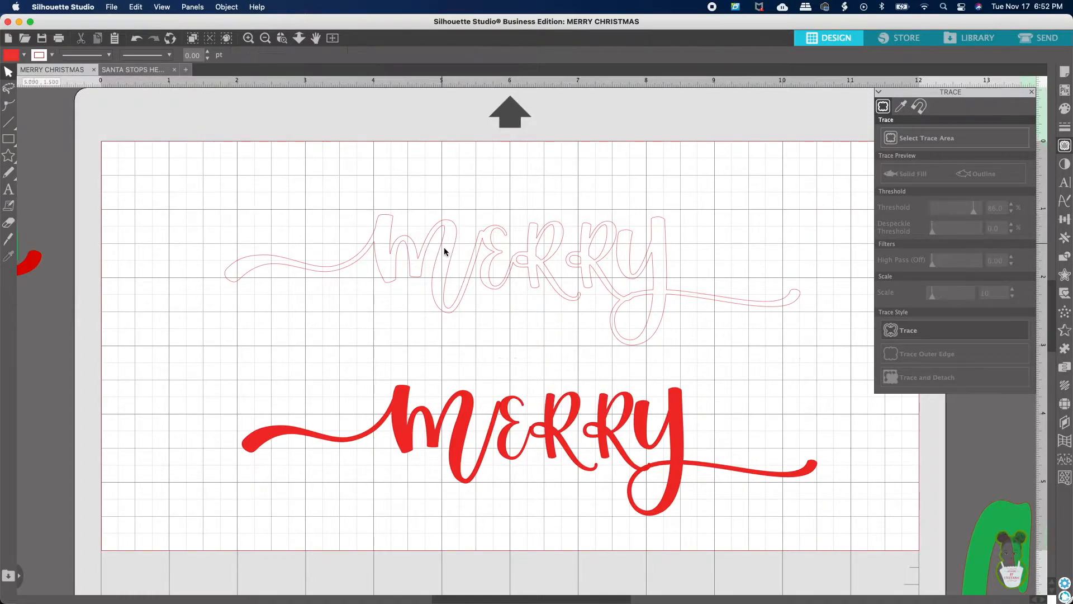
pyautogui.click(435, 281)
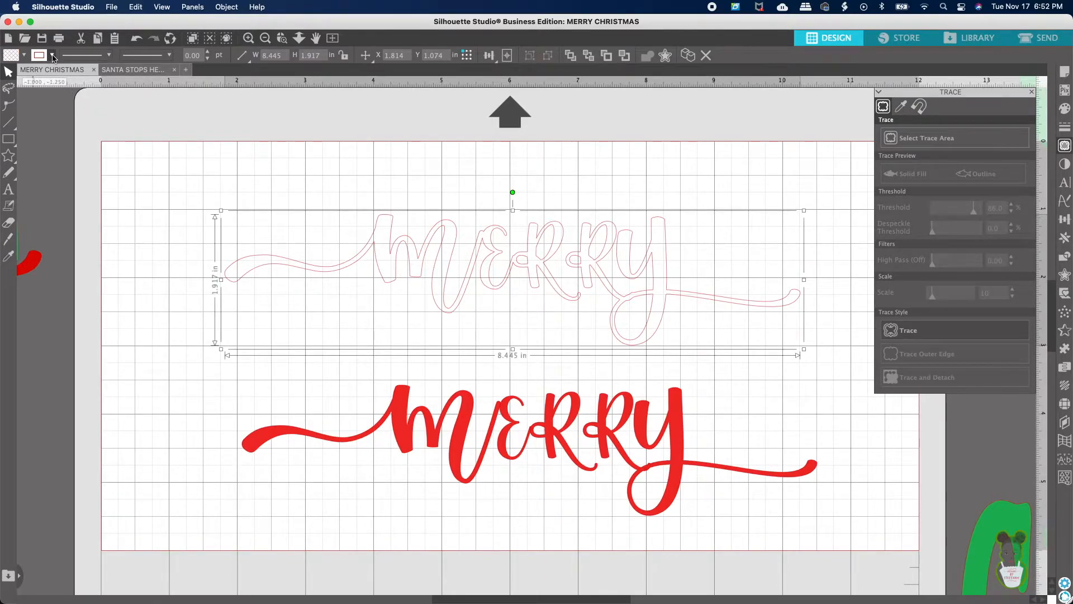
pyautogui.click(24, 55)
pyautogui.click(154, 83)
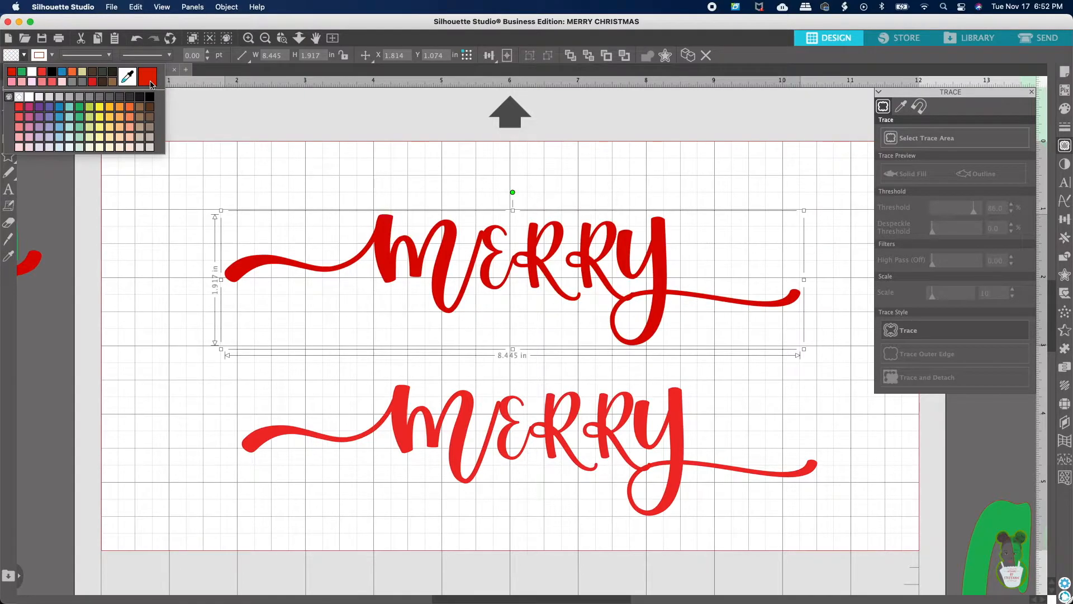
pyautogui.click(311, 136)
# Step: Open the traced MERRY for point editing and reposition the points on the bump where the M meets the E
pyautogui.doubleClick(482, 239)
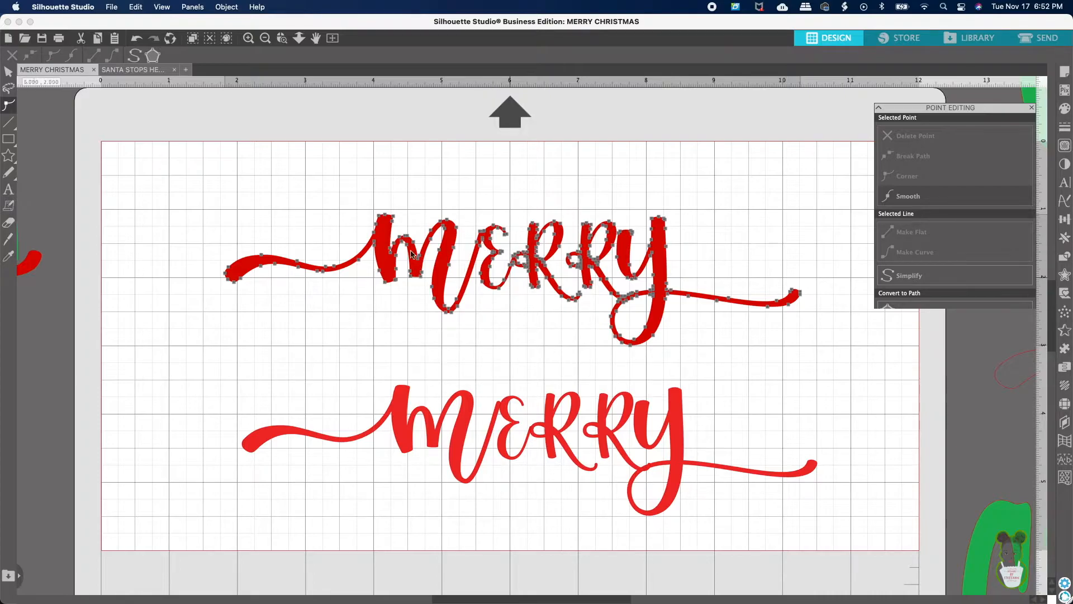
pyautogui.click(249, 37)
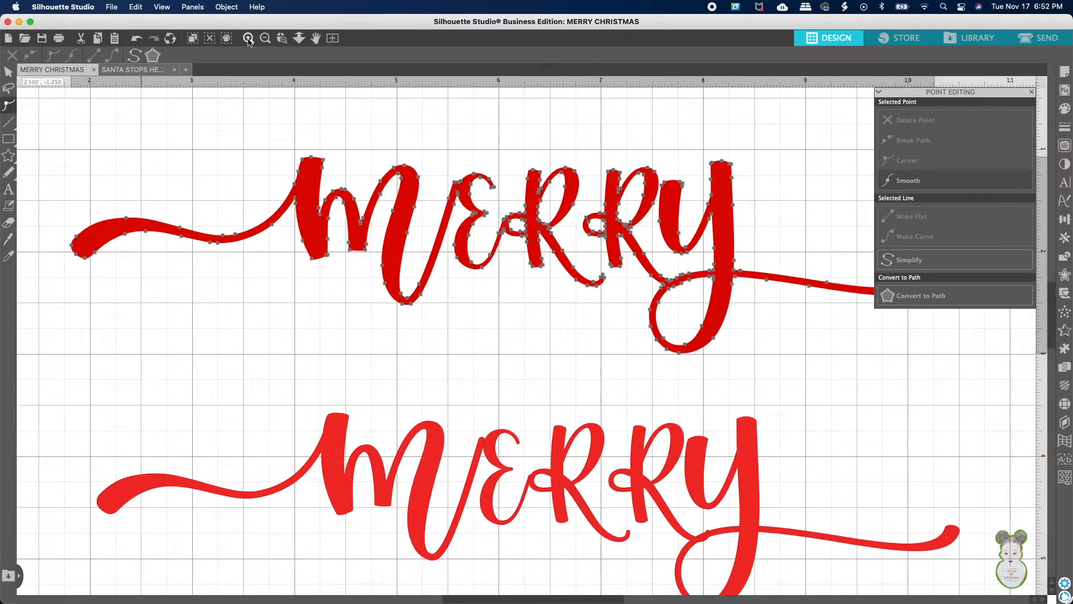
pyautogui.scroll(5, 386, 274)
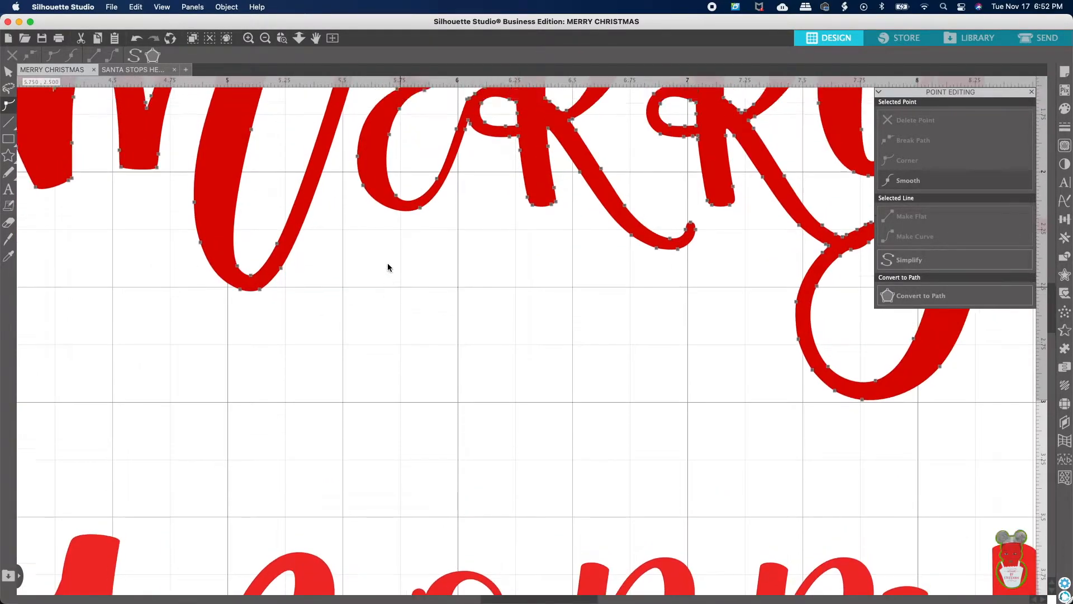
pyautogui.scroll(12, 390, 268)
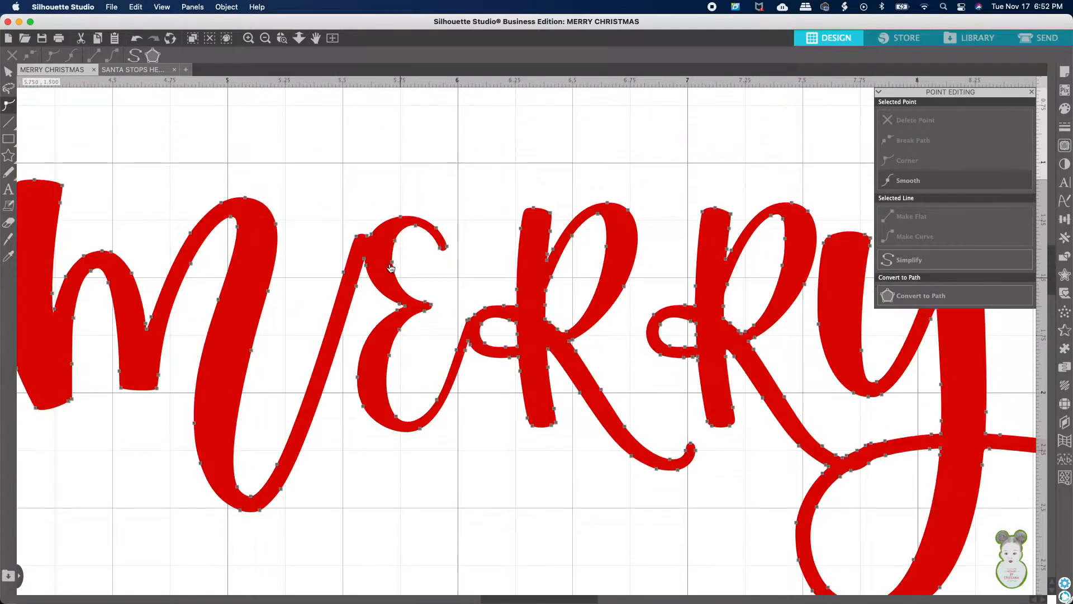
pyautogui.scroll(12, 389, 267)
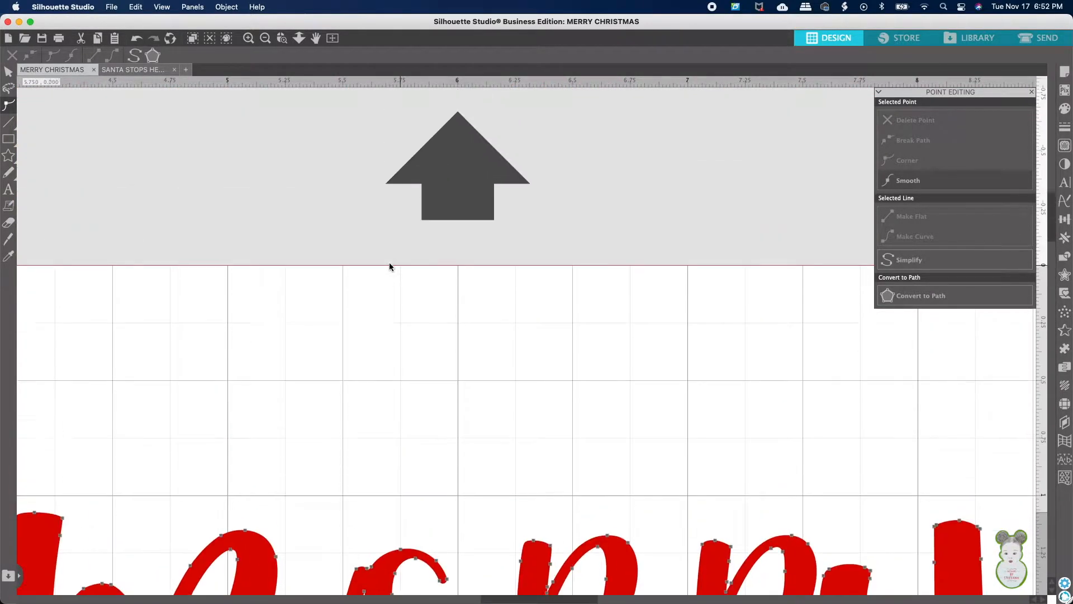
pyautogui.scroll(-9, 390, 266)
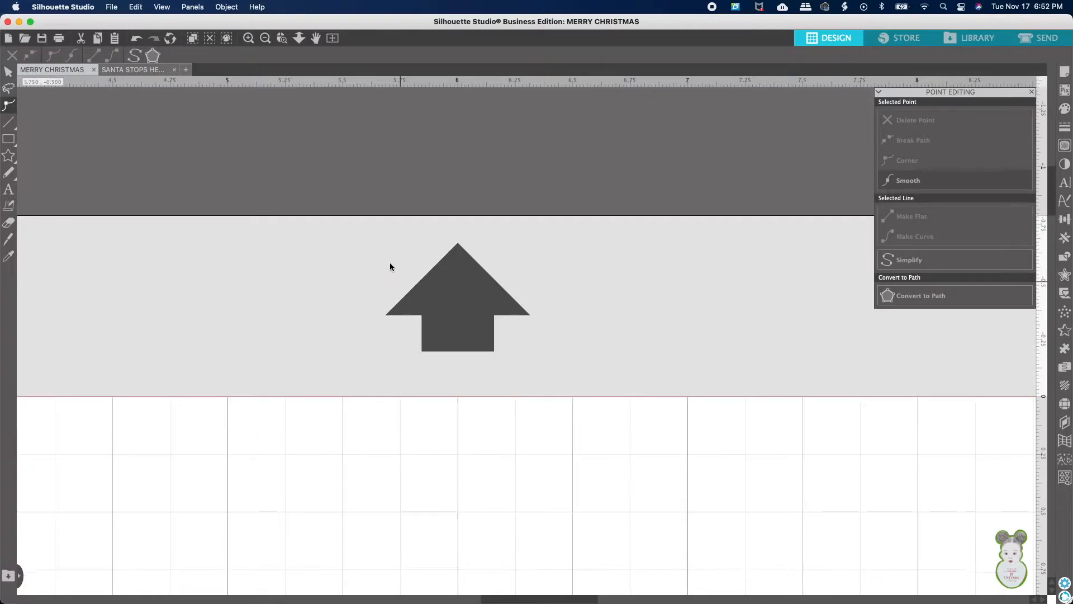
pyautogui.scroll(-9, 390, 266)
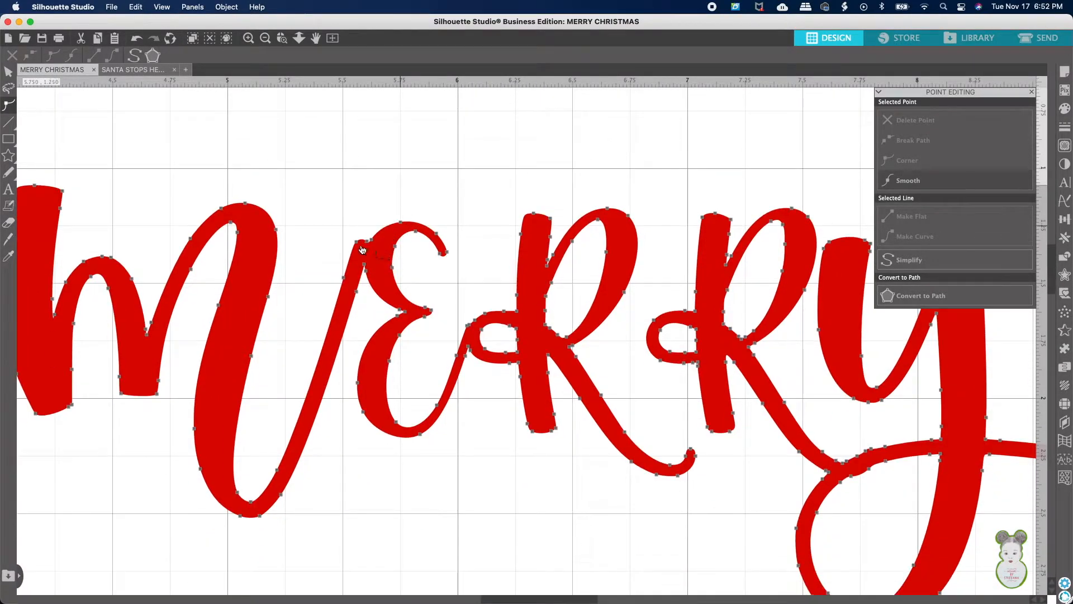
pyautogui.click(361, 244)
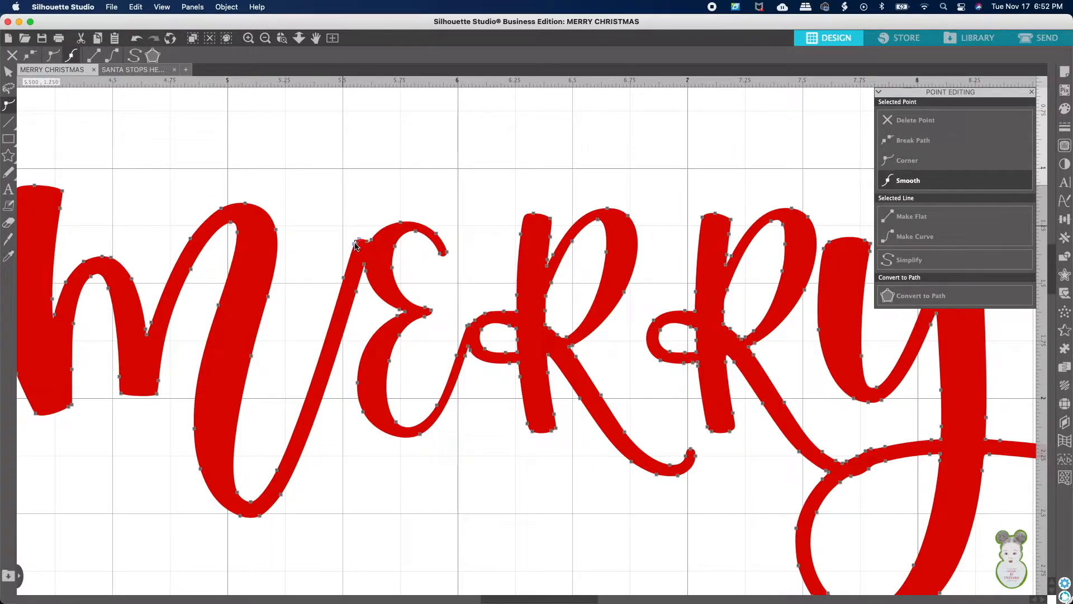
pyautogui.press('Right')
pyautogui.press('Right')
pyautogui.press('Up')
pyautogui.click(367, 240)
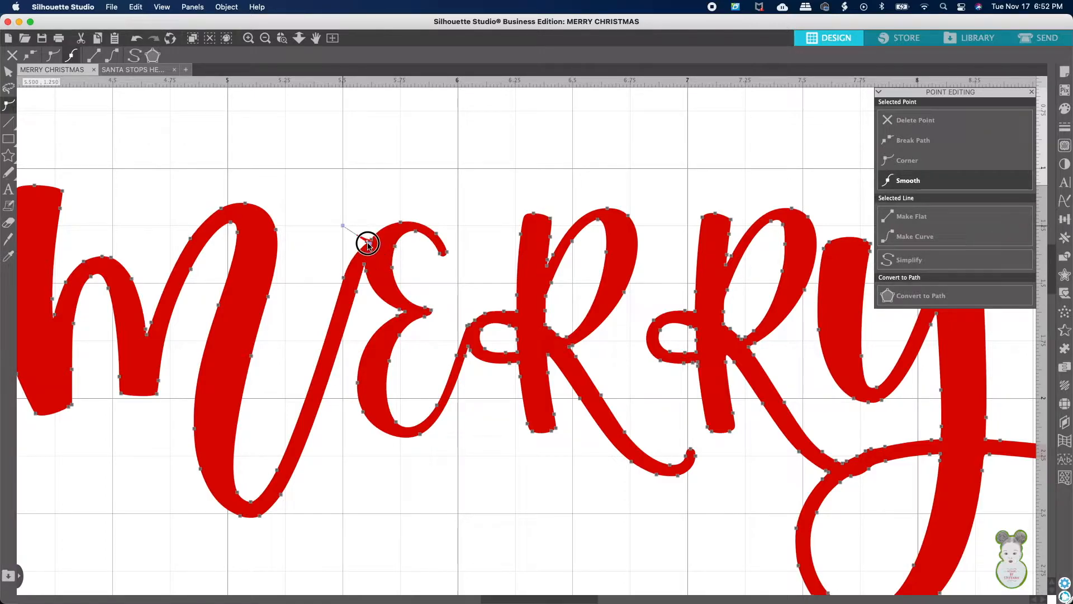
pyautogui.click(362, 471)
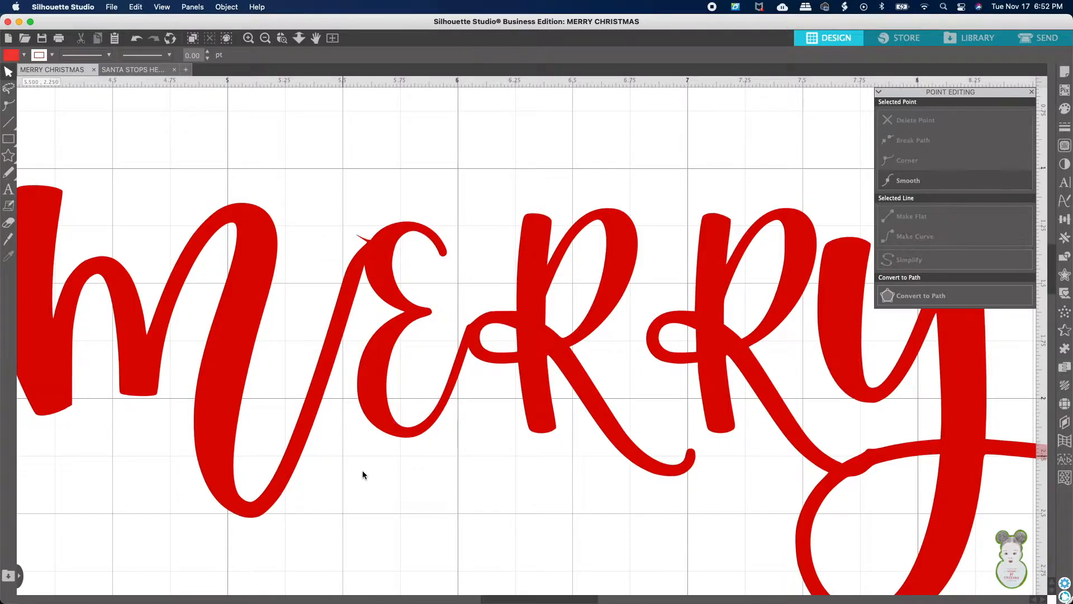
# Step: Pull in the spike at the M–E connection with its curve handle and convert that point to a corner
pyautogui.doubleClick(358, 240)
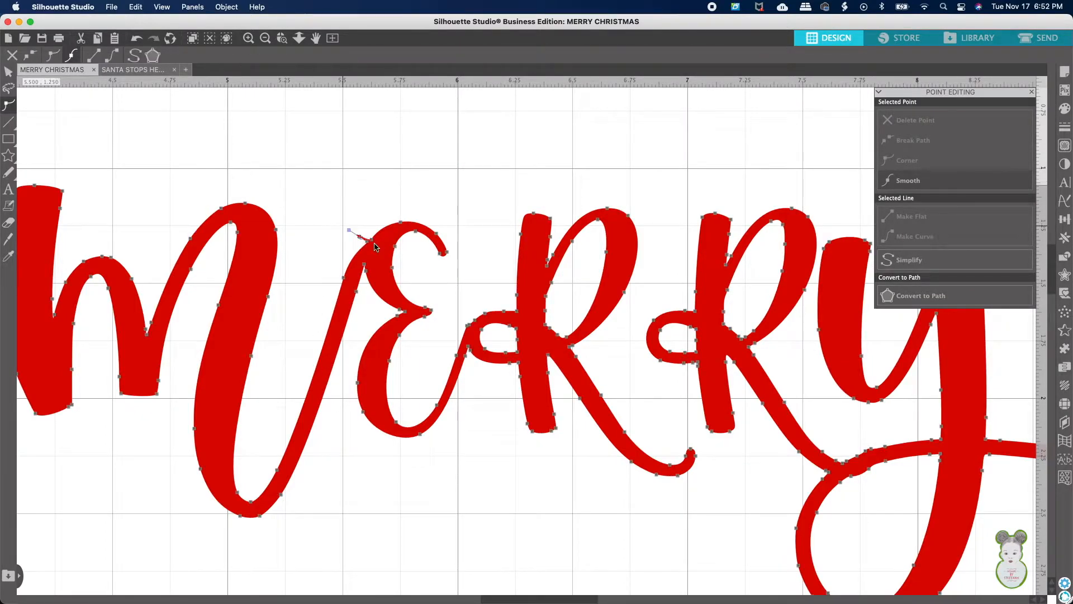
pyautogui.click(362, 239)
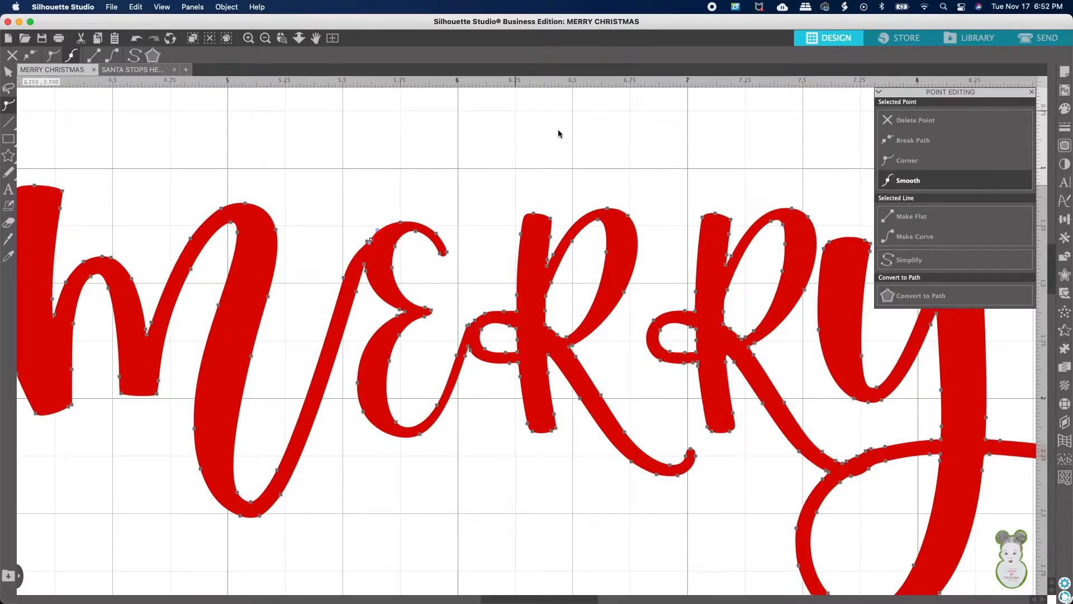
pyautogui.click(882, 165)
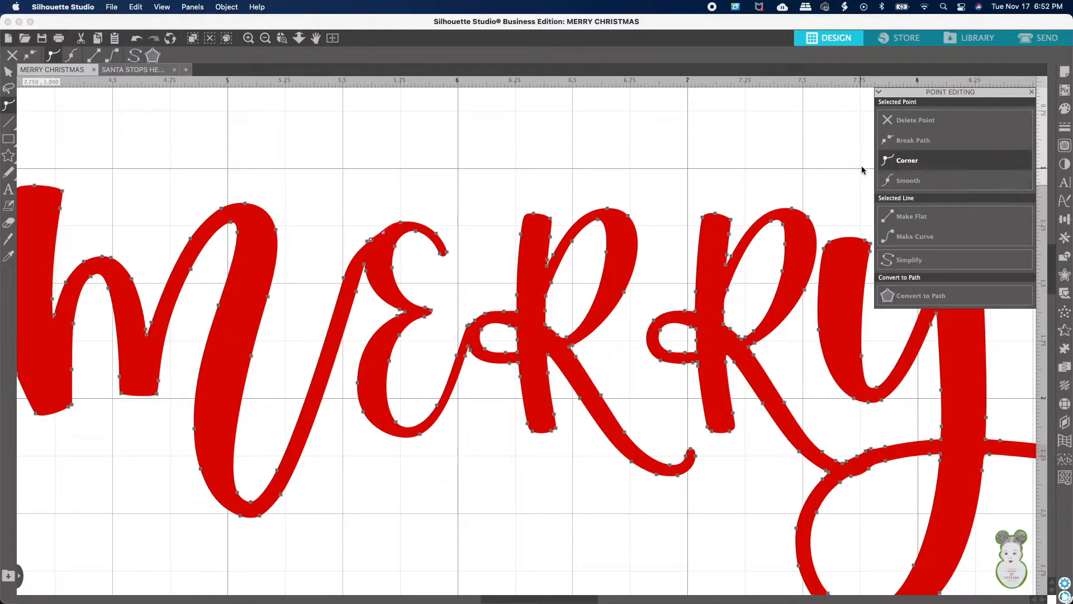
pyautogui.click(479, 204)
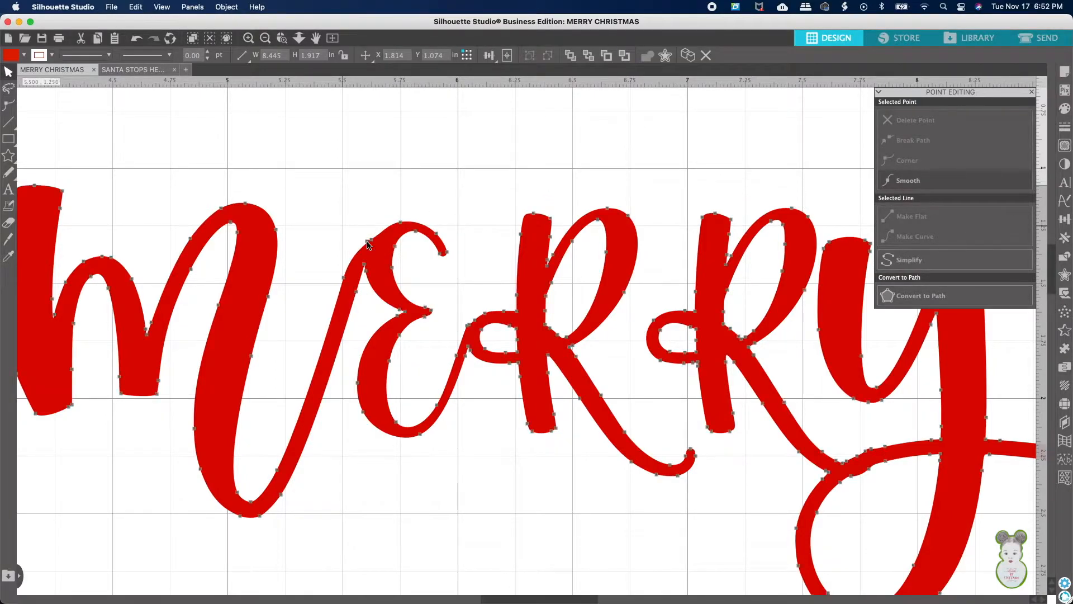
# Step: Refine the neighbouring points on the upper edge of the M–E connection to even out the remaining bump
pyautogui.doubleClick(367, 245)
pyautogui.click(369, 244)
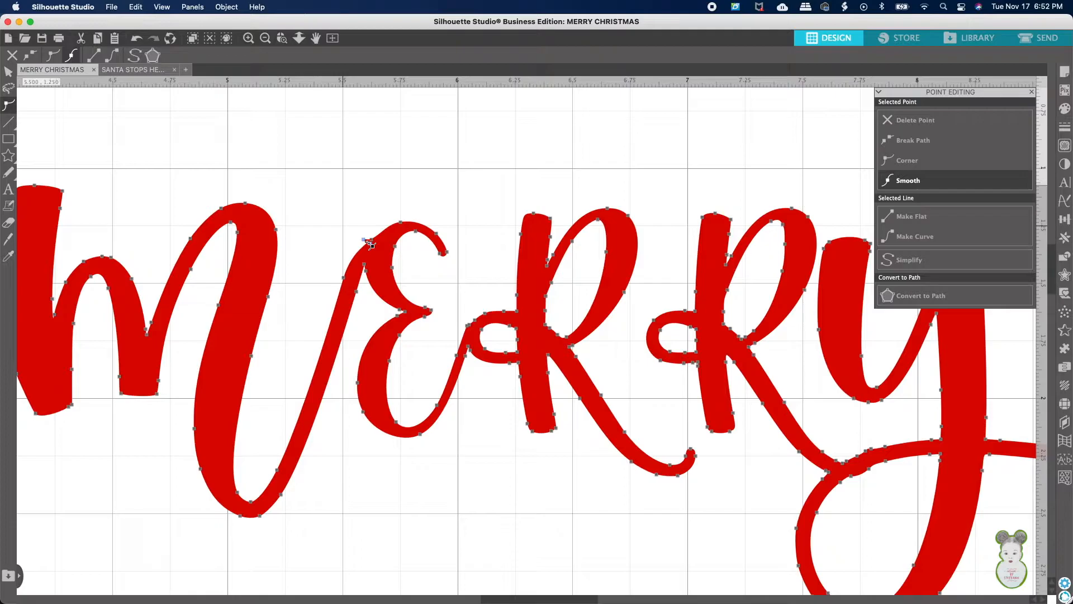
pyautogui.click(371, 243)
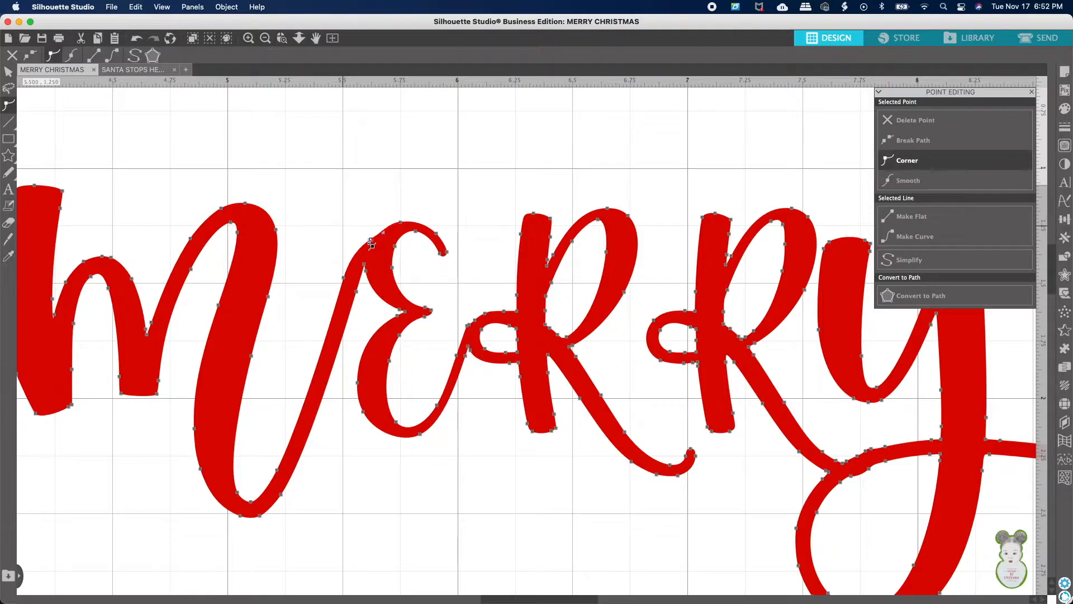
pyautogui.click(533, 448)
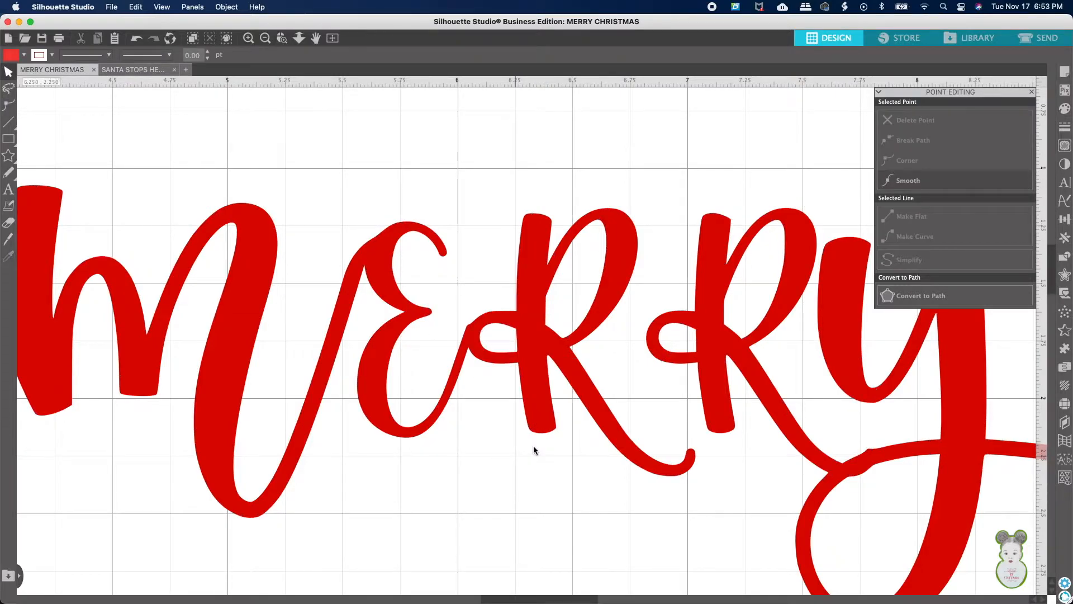
# Step: Try to adjust the points on the E's upper edge beside the M connection and undo the changes
pyautogui.doubleClick(378, 242)
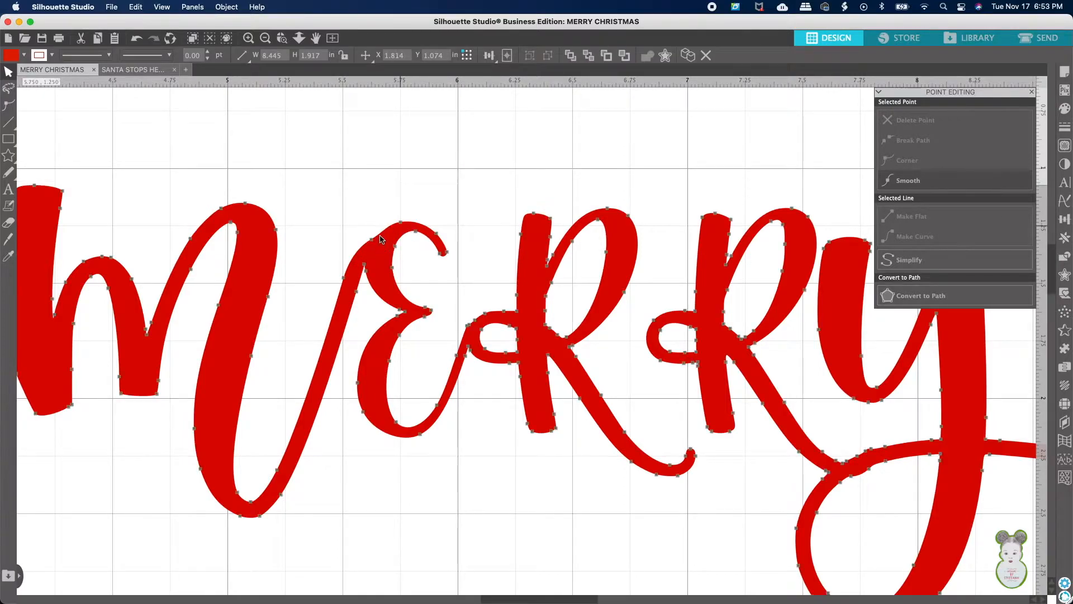
pyautogui.click(372, 241)
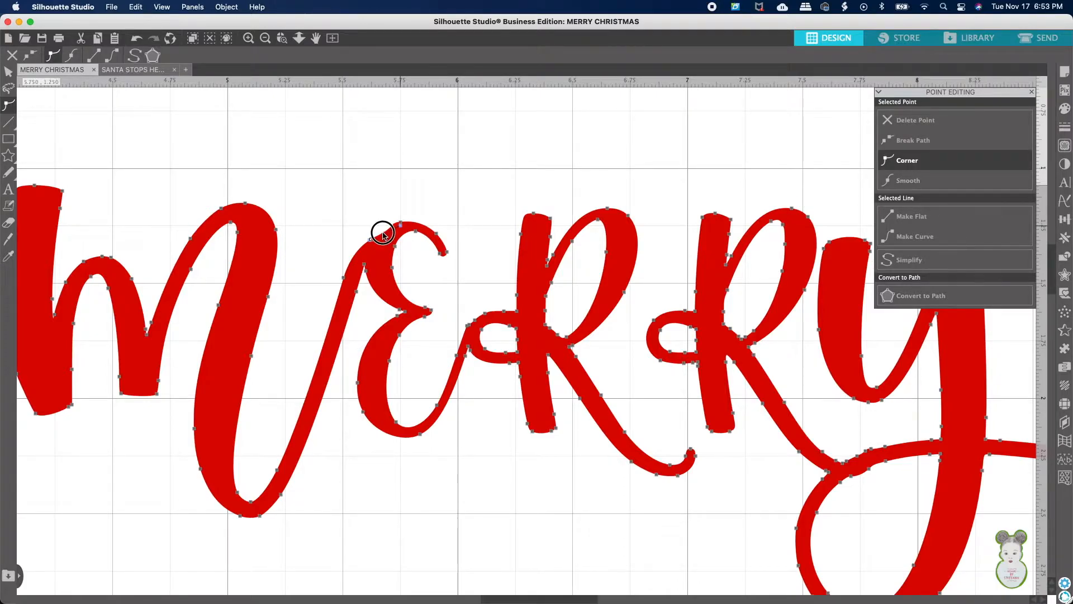
pyautogui.moveTo(402, 230)
pyautogui.mouseDown()
pyautogui.moveTo(385, 230)
pyautogui.moveTo(402, 230)
pyautogui.mouseUp()
pyautogui.press('super+z')
pyautogui.press('super+z')
pyautogui.click(415, 444)
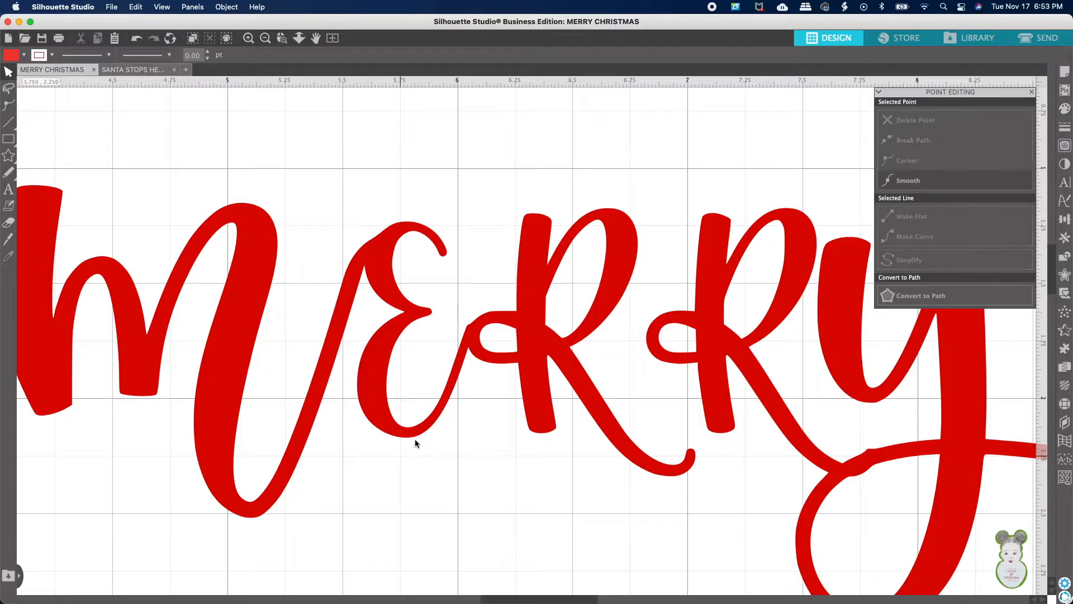
# Step: Delete the extra point on the outer edge where the M's connecting stroke joins the top of the E
pyautogui.doubleClick(375, 243)
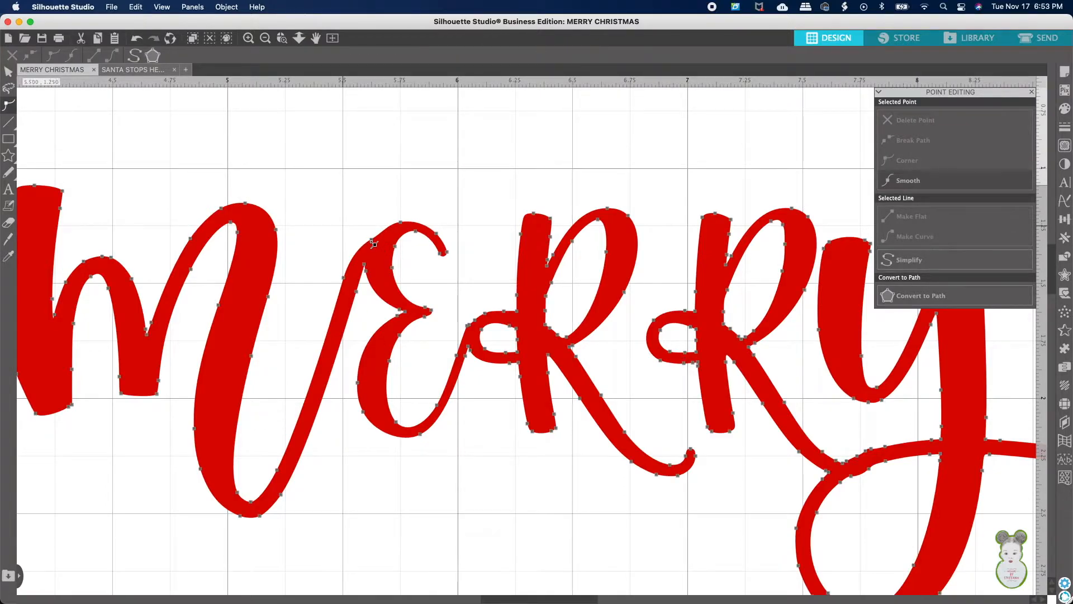
pyautogui.click(372, 243)
pyautogui.press('Delete')
pyautogui.click(455, 459)
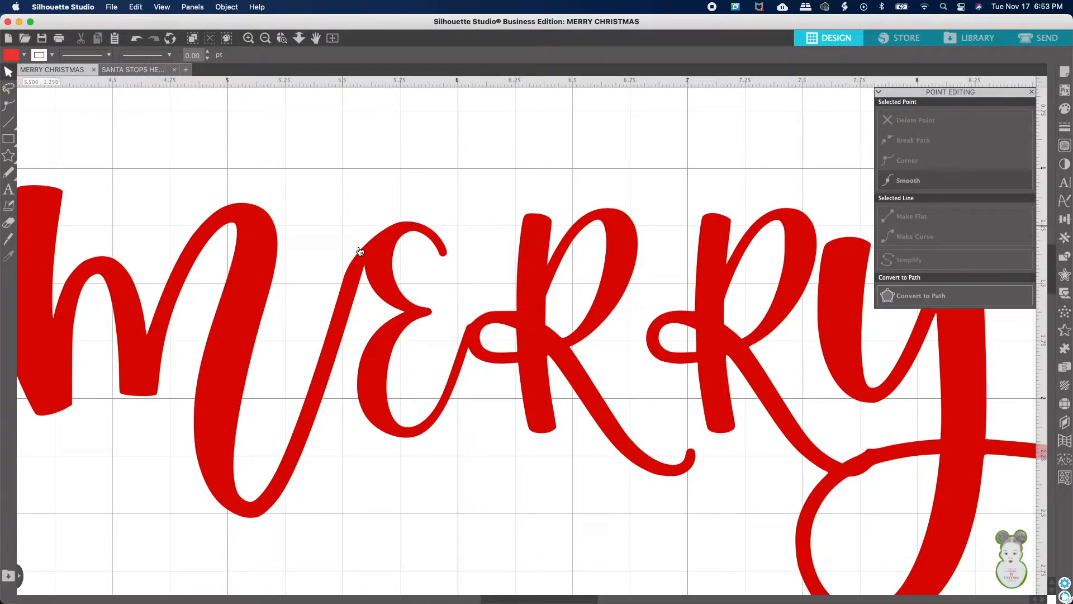
# Step: Try to reshape the M's connecting stroke with the upper handle of its point below the E junction, and undo it
pyautogui.click(348, 266)
pyautogui.doubleClick(350, 272)
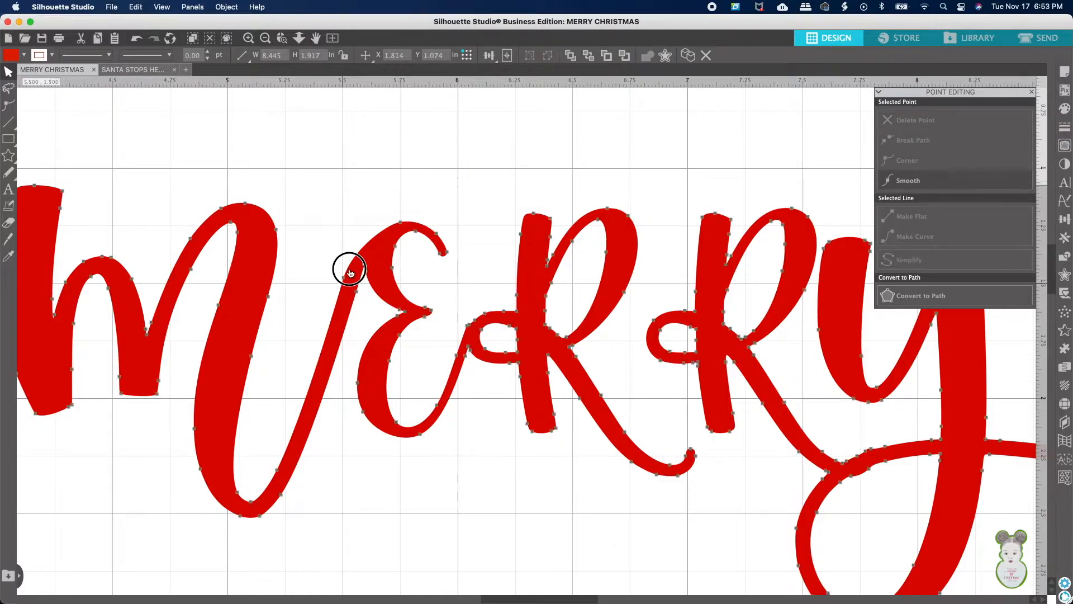
pyautogui.click(346, 279)
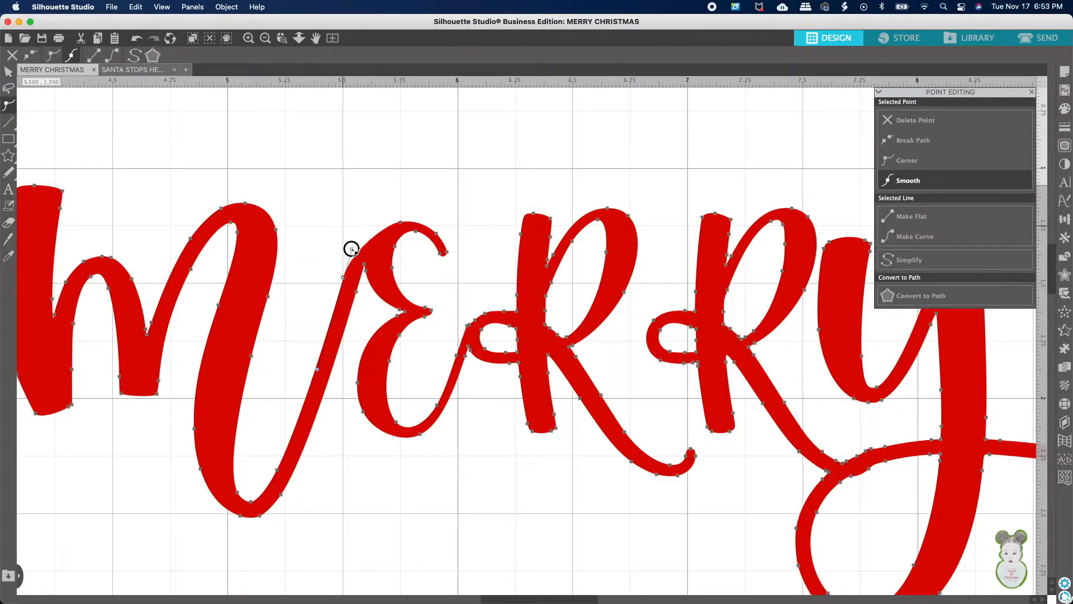
pyautogui.moveTo(352, 246); pyautogui.dragTo(349, 256)
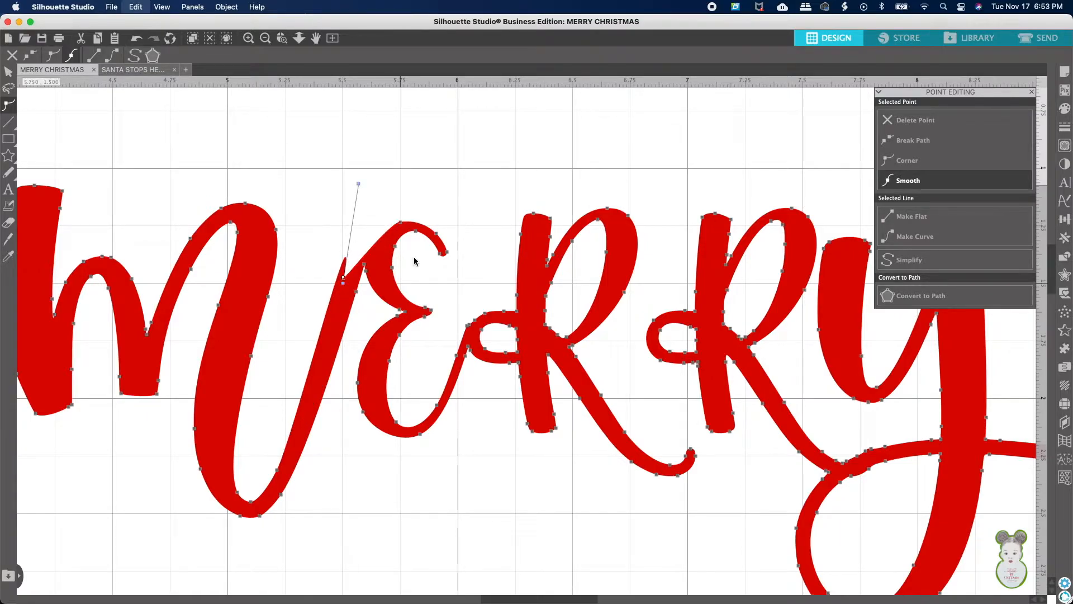
pyautogui.press('super+z')
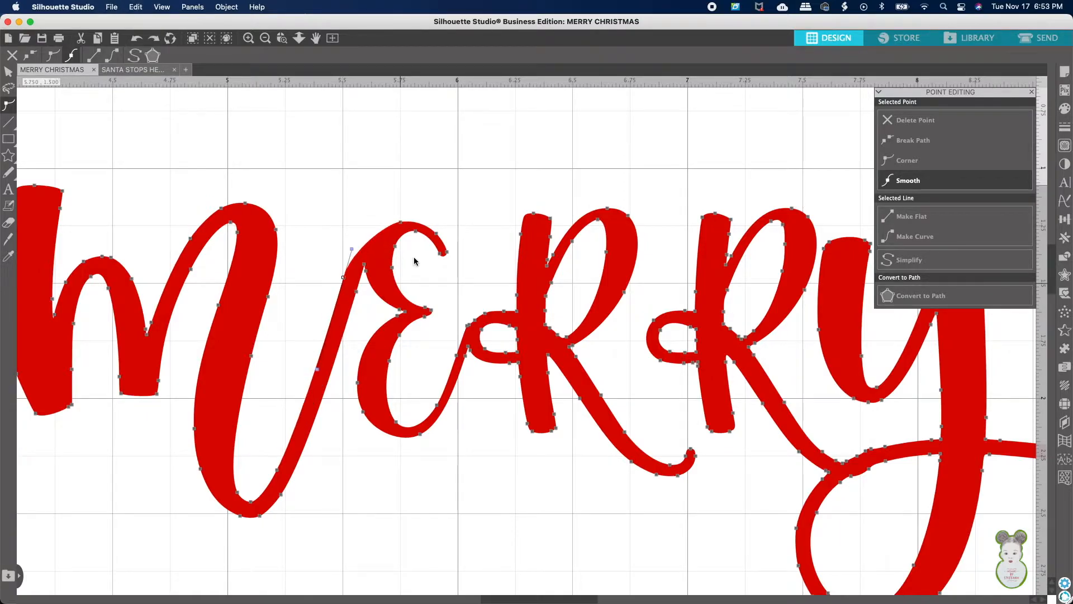
# Step: Try to adjust the lower curve handle and edge points of the M's connecting stroke, undoing the changes
pyautogui.click(319, 363)
pyautogui.moveTo(318, 364); pyautogui.dragTo(316, 365)
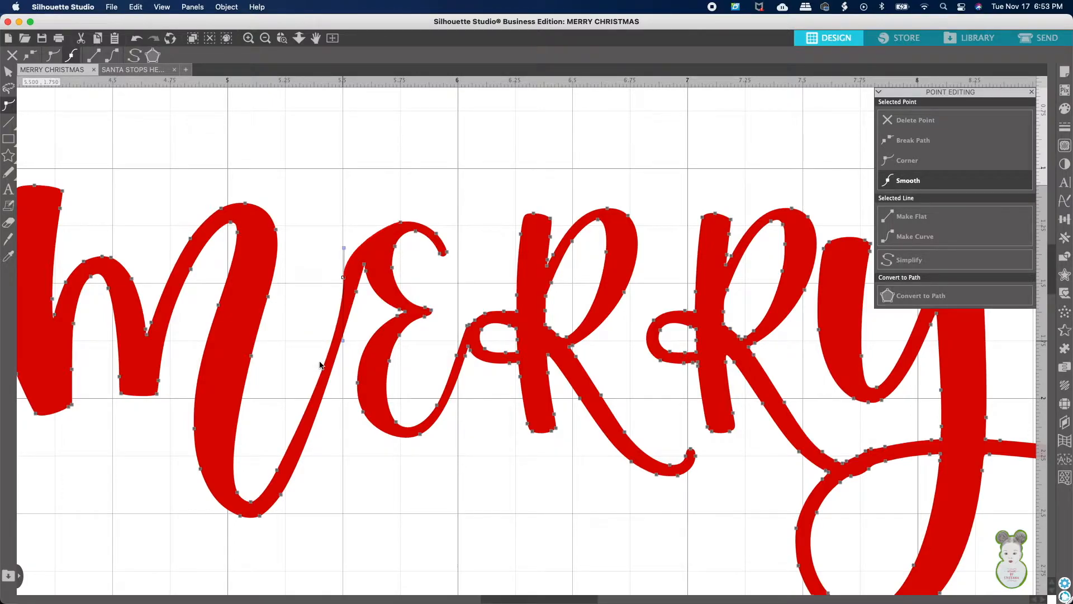
pyautogui.moveTo(320, 366); pyautogui.dragTo(321, 366)
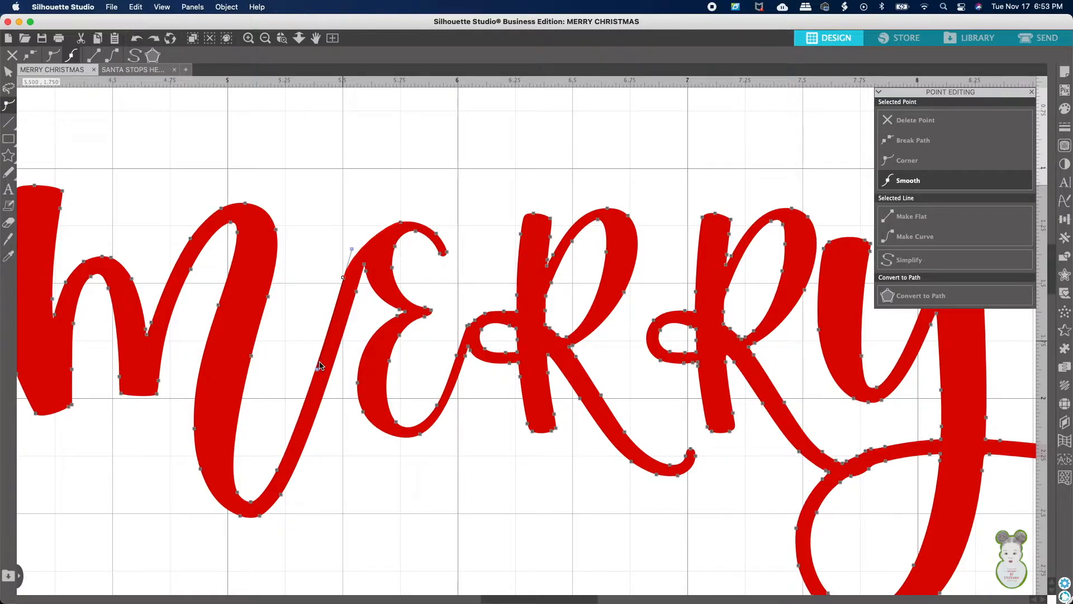
pyautogui.doubleClick(342, 280)
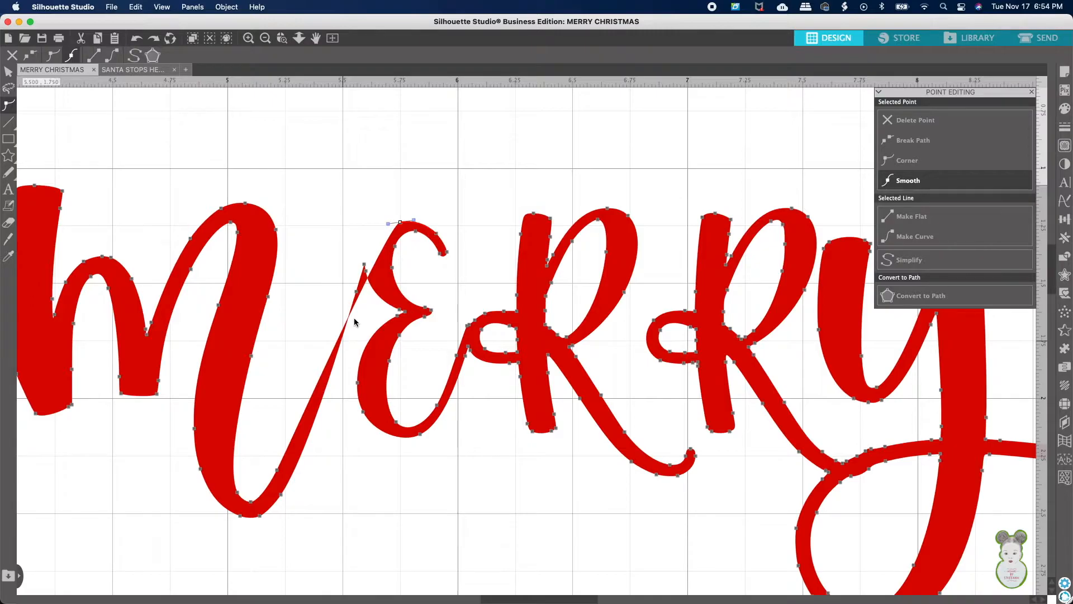
pyautogui.press('super+z')
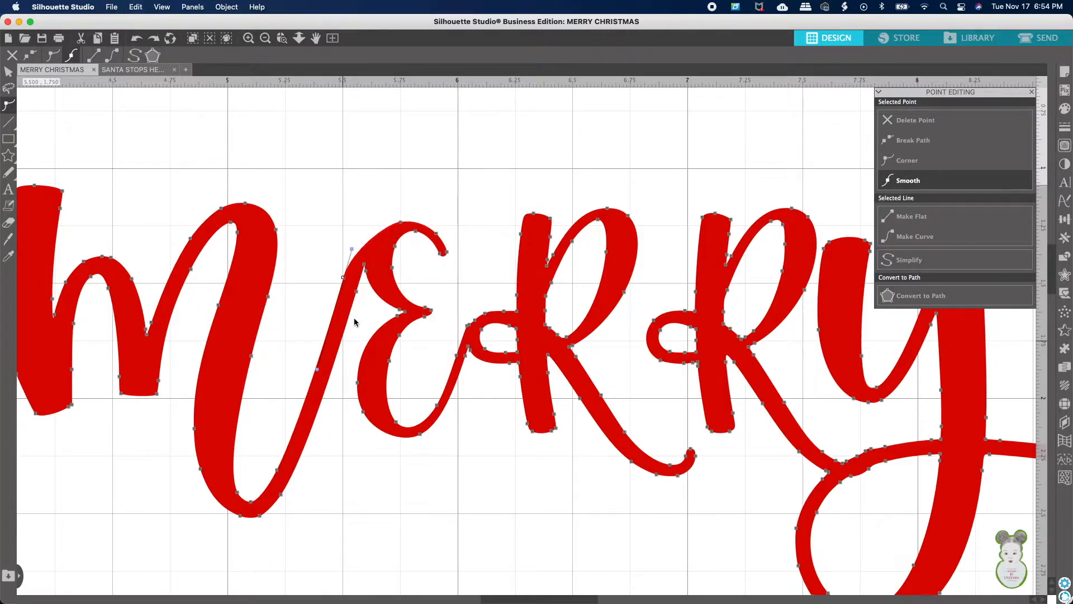
pyautogui.click(471, 464)
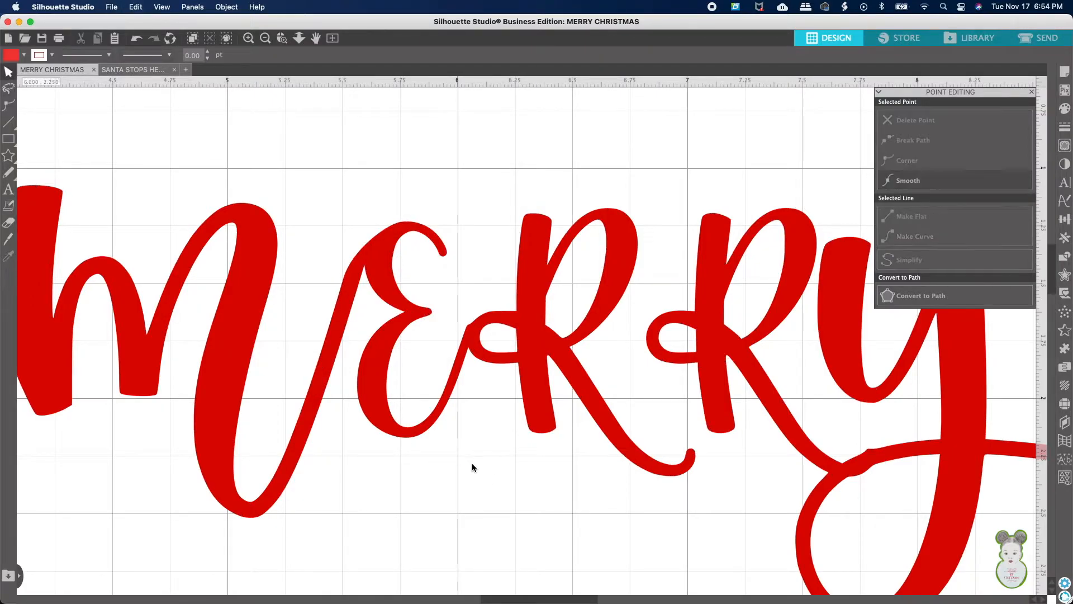
# Step: Convert the point on the outer edge of the M's connecting stroke, just below the E junction, to a corner
pyautogui.click(348, 268)
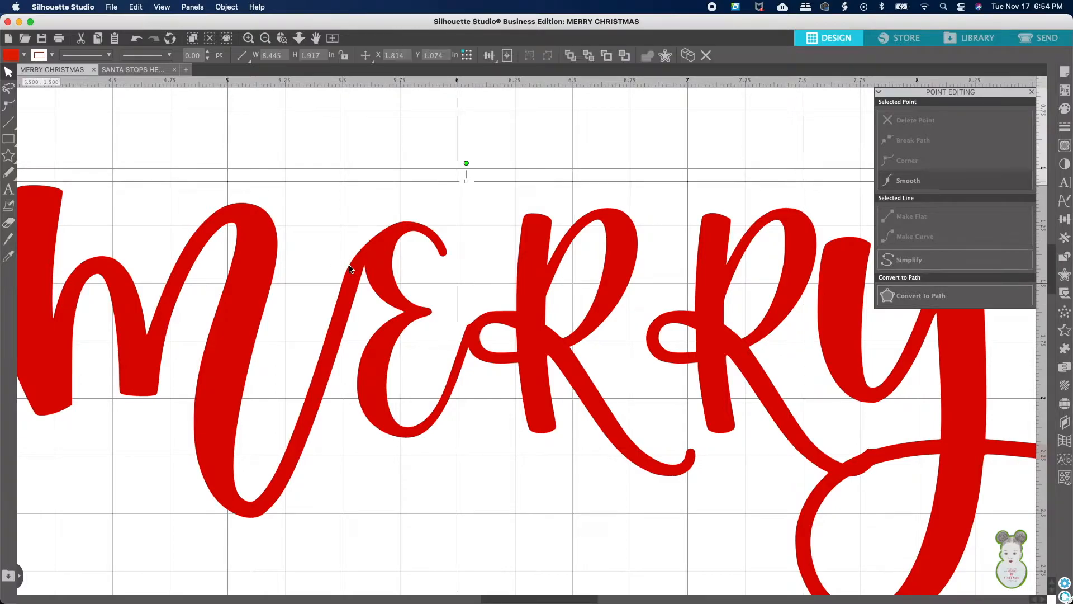
pyautogui.doubleClick(349, 268)
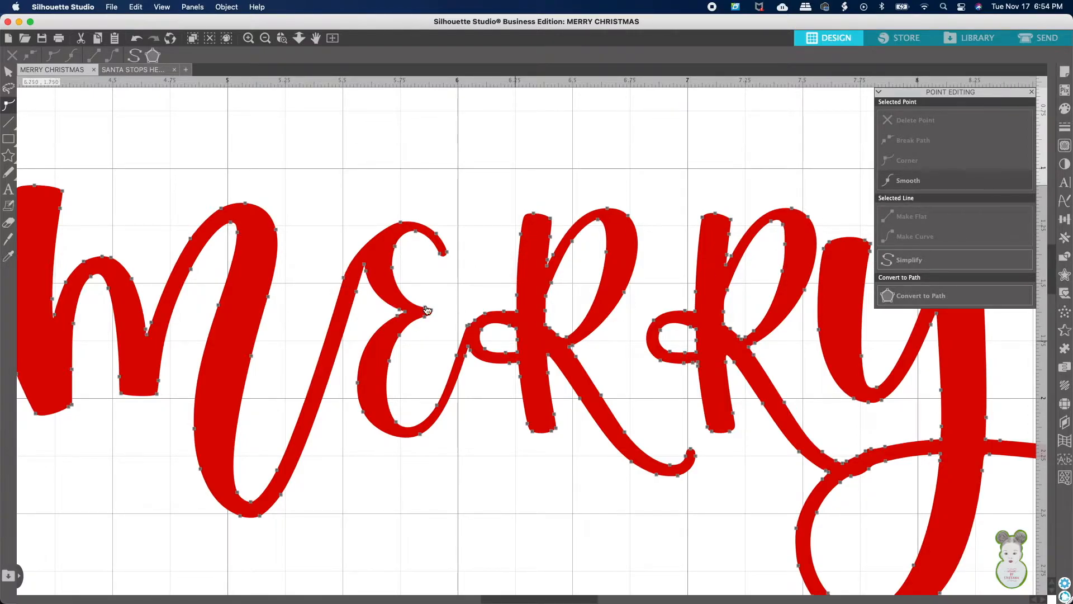
pyautogui.click(343, 278)
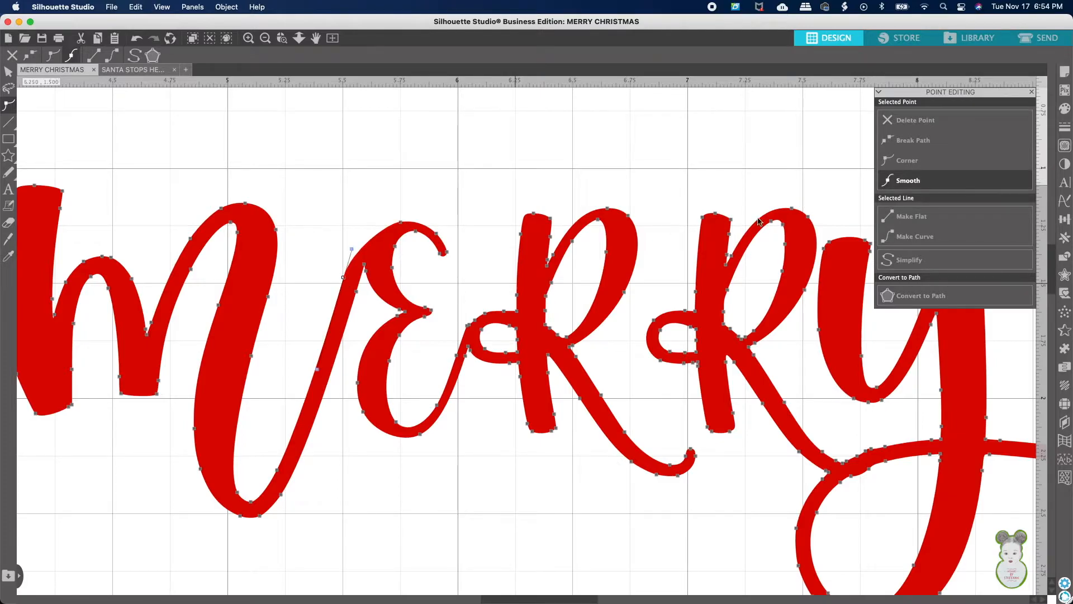
pyautogui.click(902, 166)
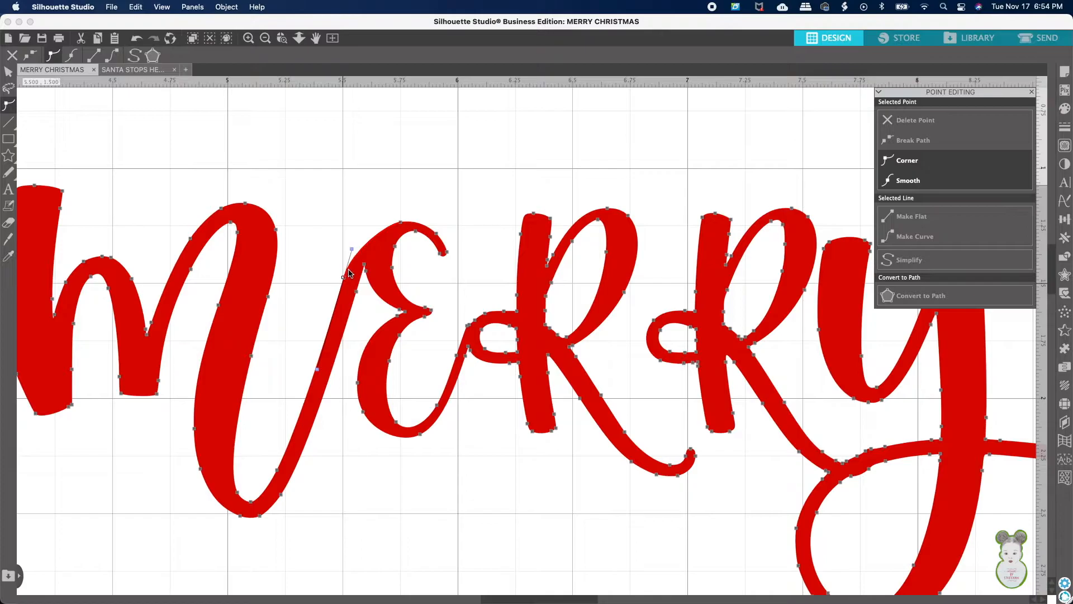
# Step: Try to reshape the M's connecting stroke with the upper handle of its corner point below the E junction, and undo it
pyautogui.click(351, 250)
pyautogui.moveTo(351, 250); pyautogui.dragTo(352, 250)
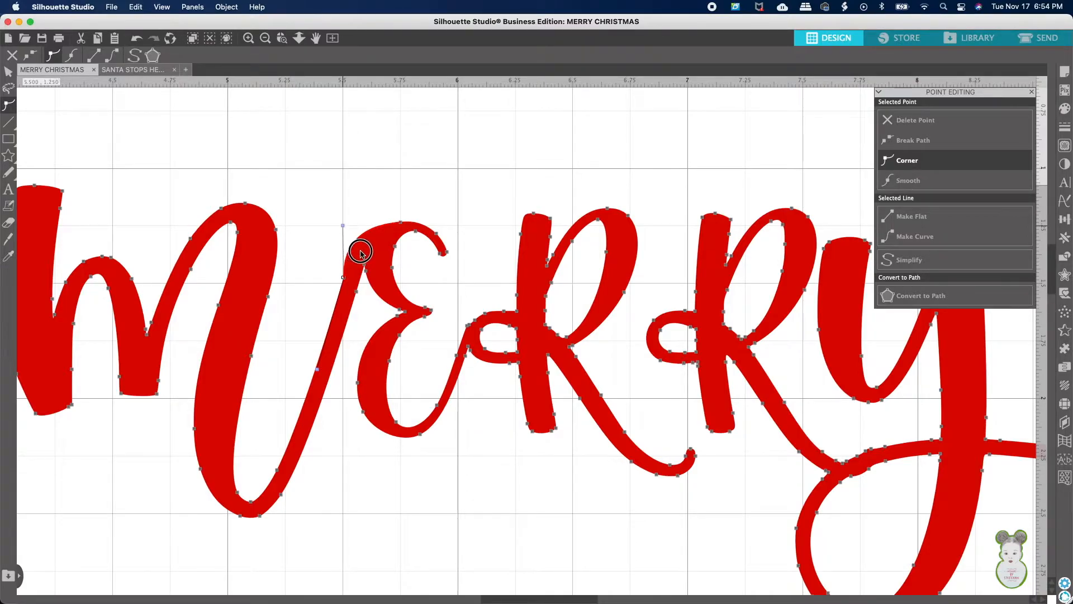
pyautogui.click(343, 224)
pyautogui.press('super+z')
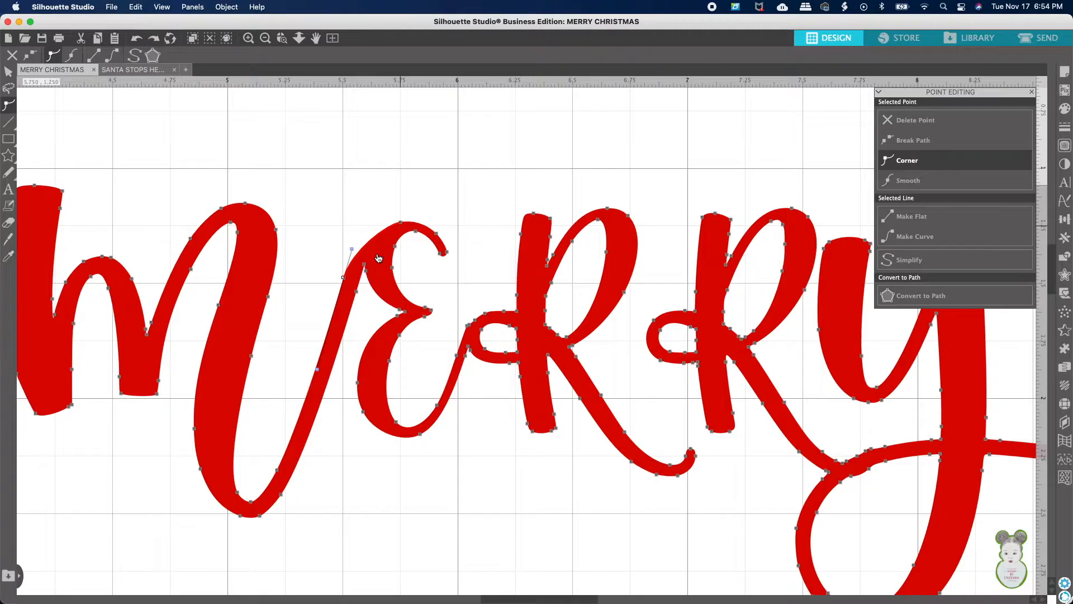
# Step: Convert the point on the outer edge of the M's connecting stroke back to smooth and finish editing the points
pyautogui.press('s')
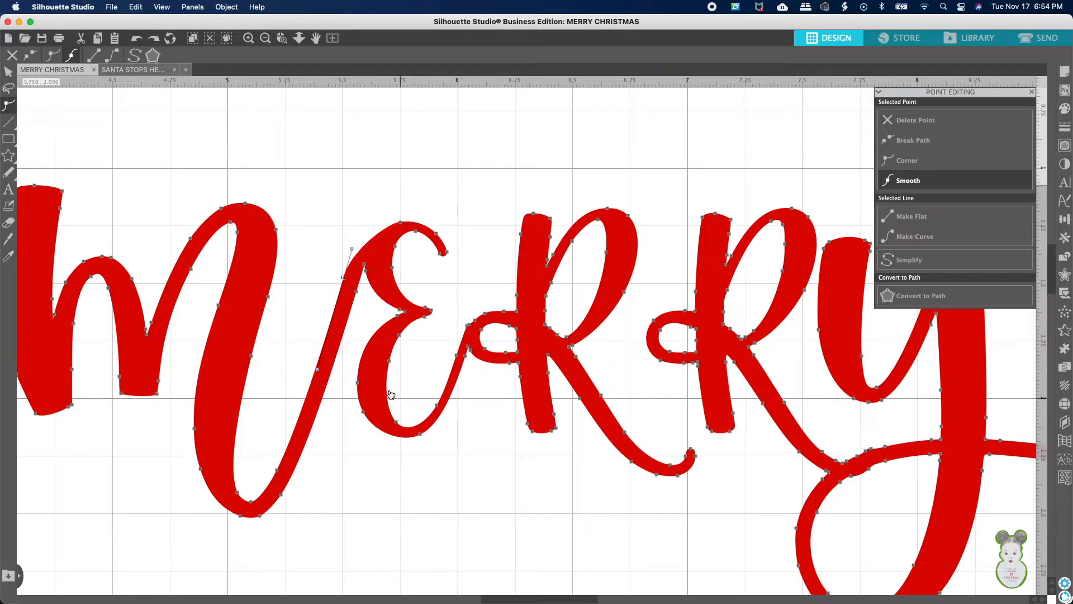
pyautogui.click(409, 503)
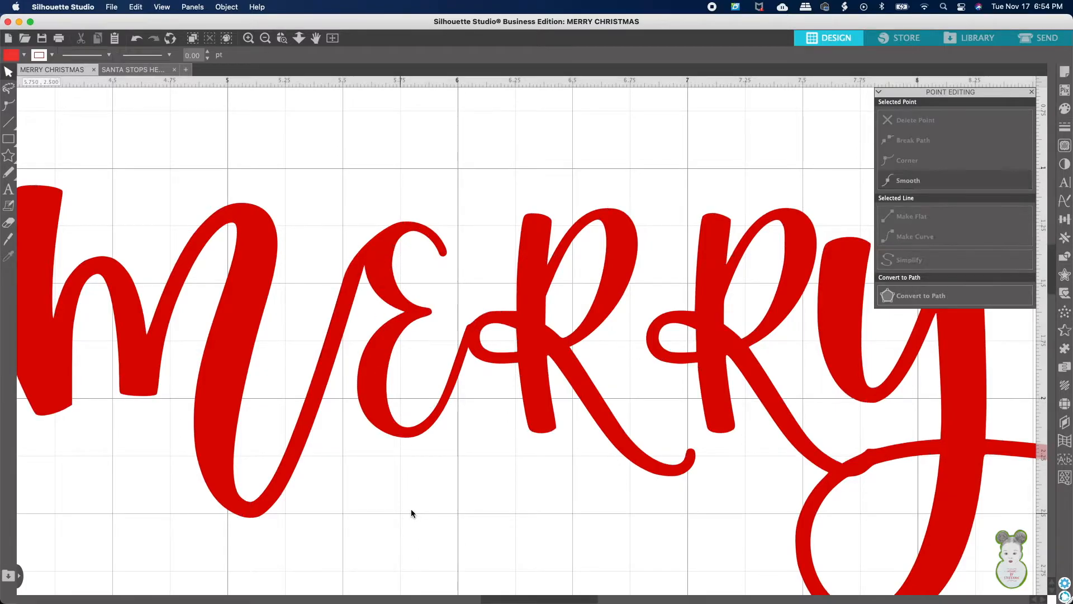
pyautogui.click(355, 330)
pyautogui.click(448, 465)
pyautogui.click(266, 38)
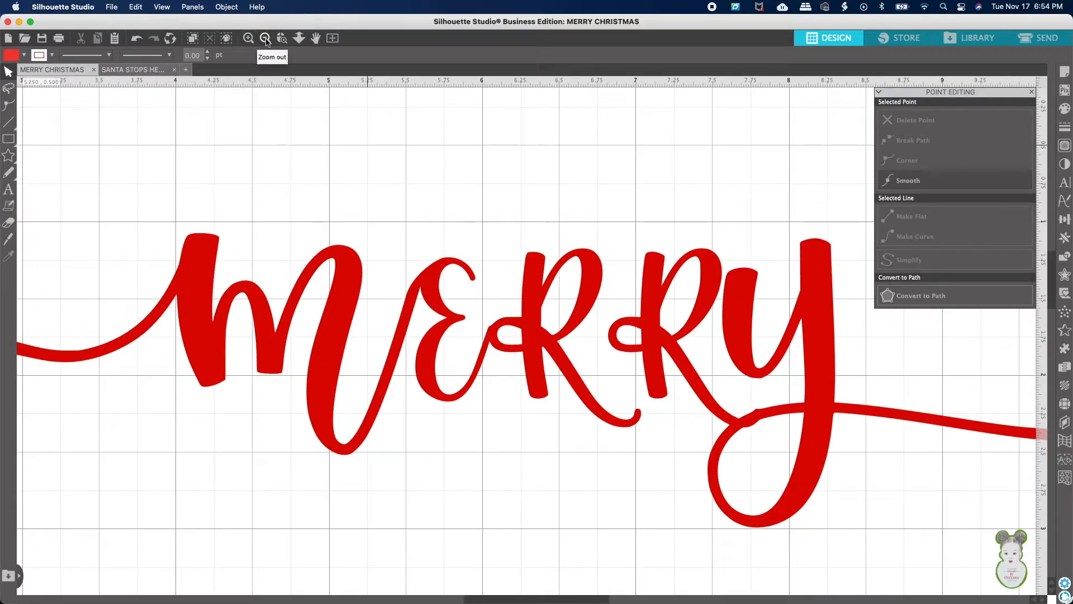
pyautogui.click(266, 38)
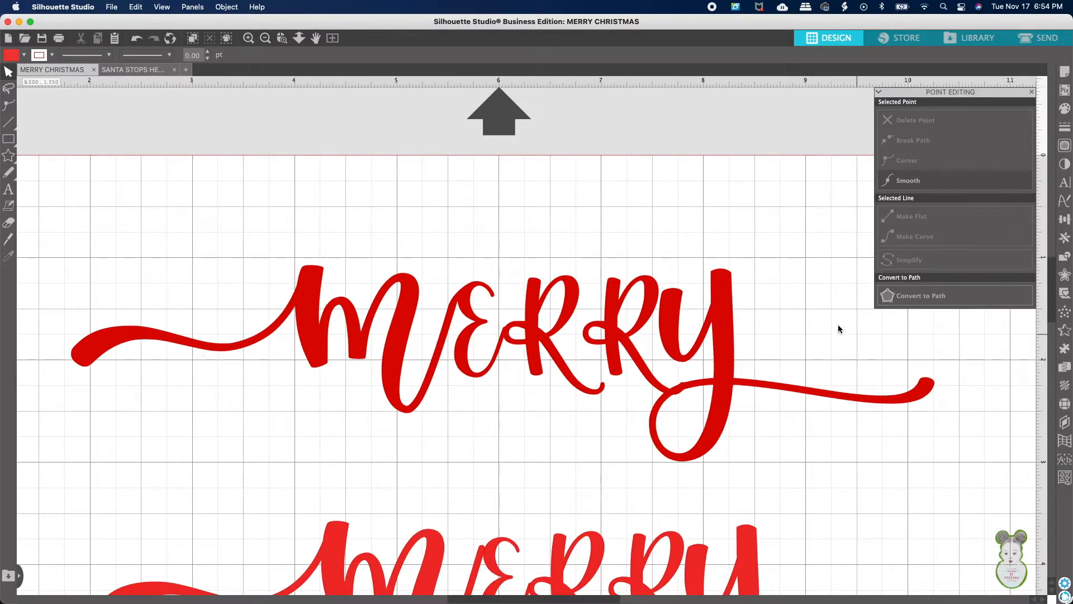
pyautogui.click(587, 337)
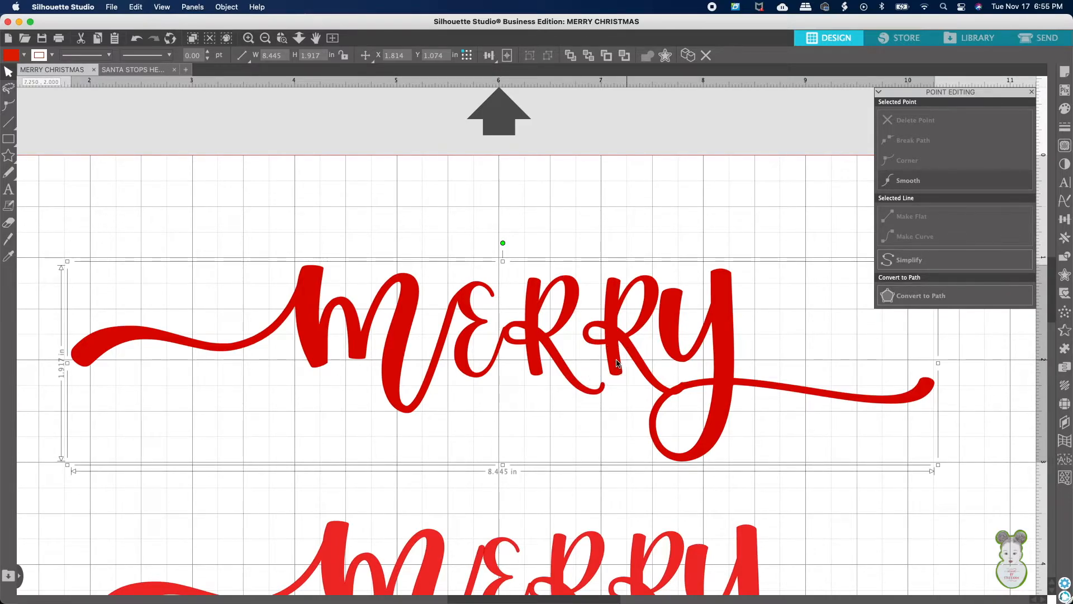
pyautogui.click(693, 439)
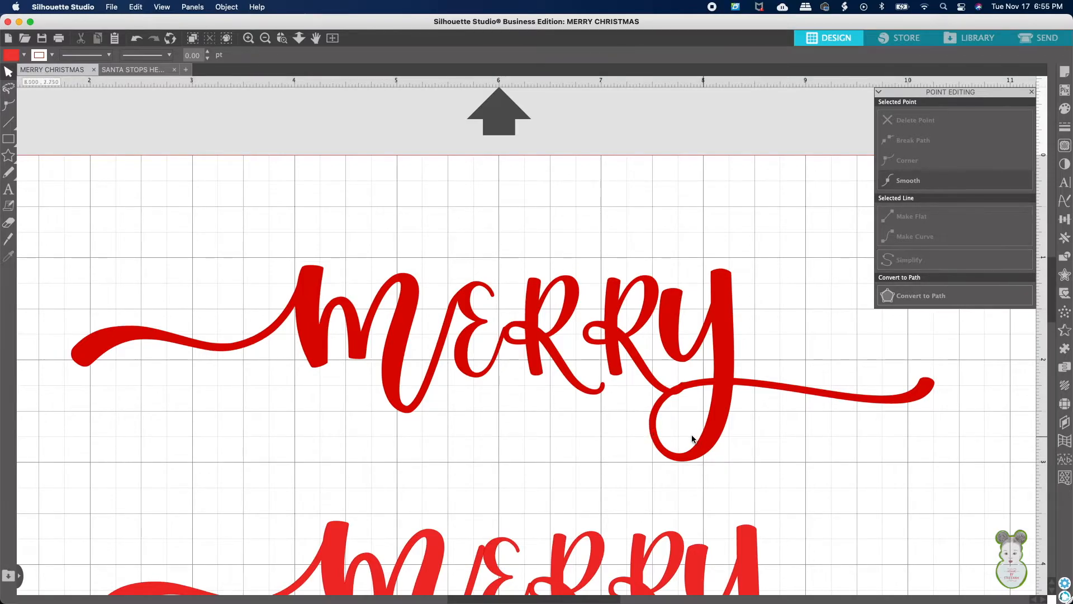
pyautogui.click(597, 346)
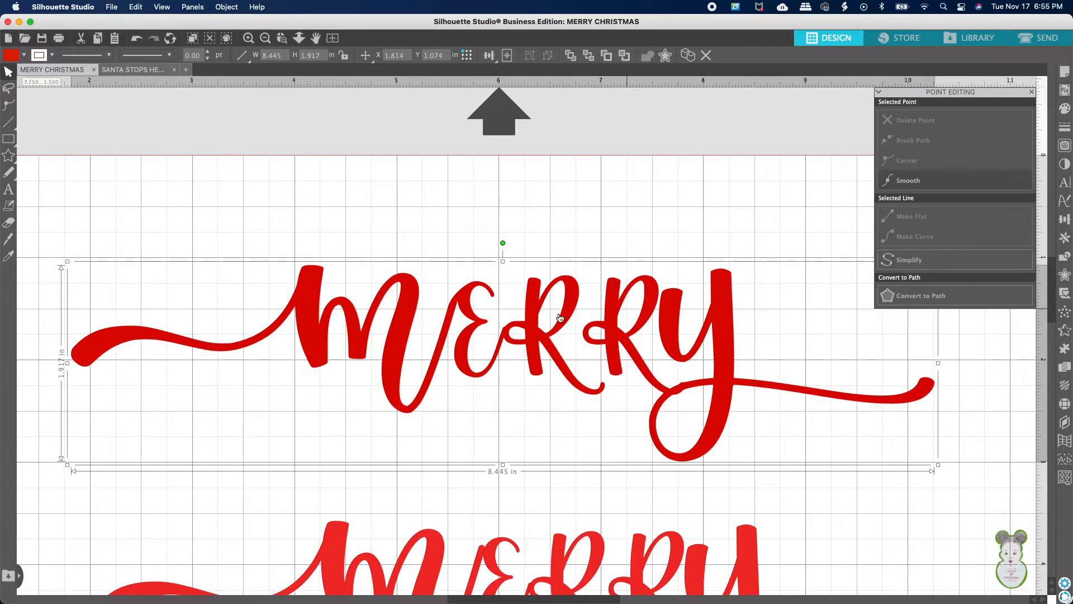
pyautogui.click(756, 436)
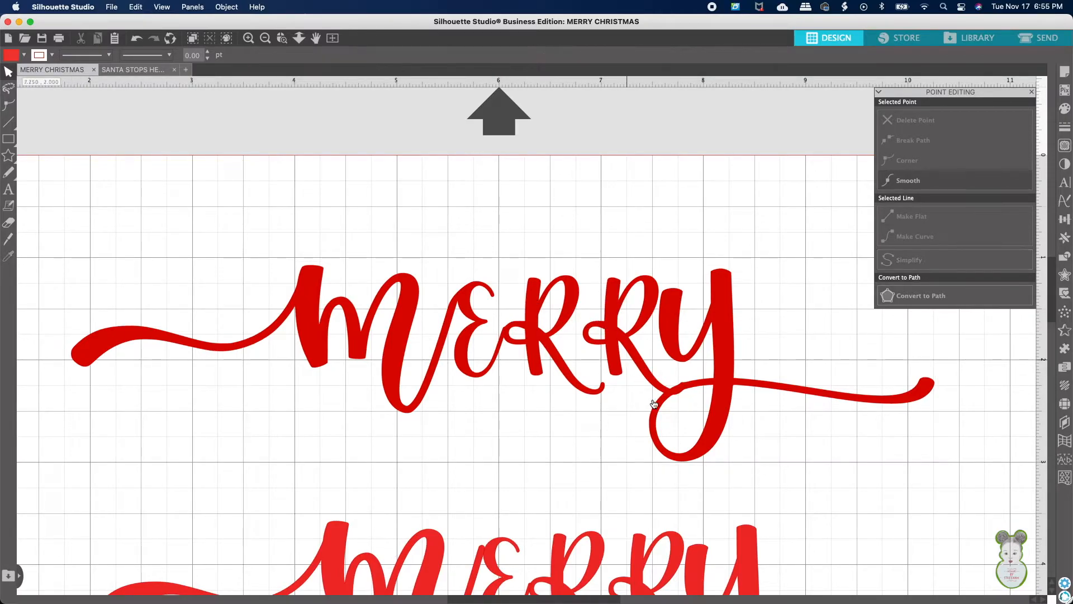
# Step: Move the lower, original MERRY text off the page to the area beside its left edge
pyautogui.scroll(-5, 653, 403)
pyautogui.click(670, 501)
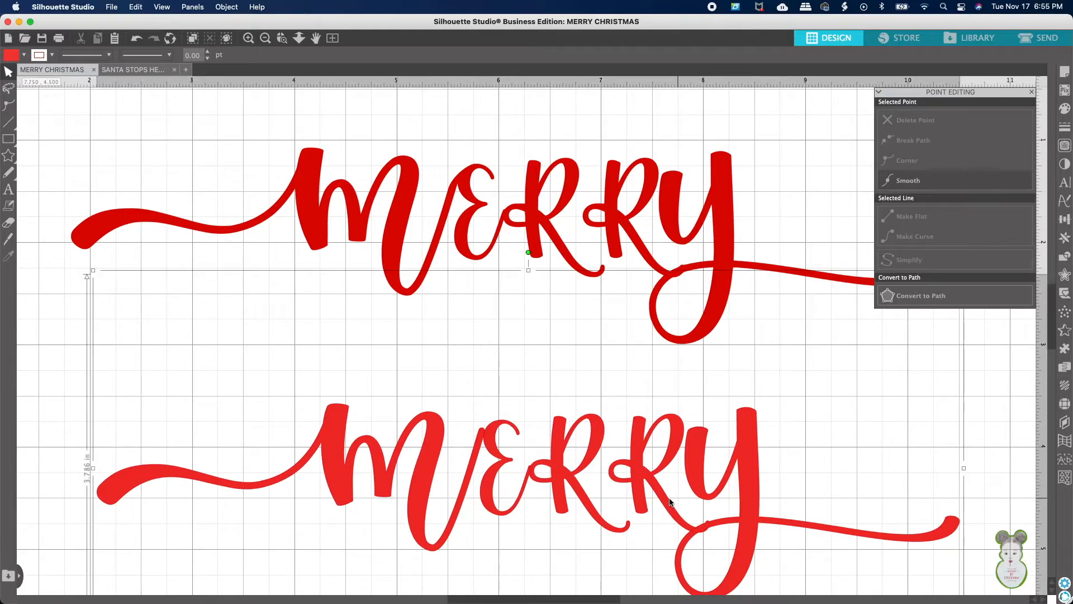
pyautogui.moveTo(659, 491); pyautogui.dragTo(3, 426)
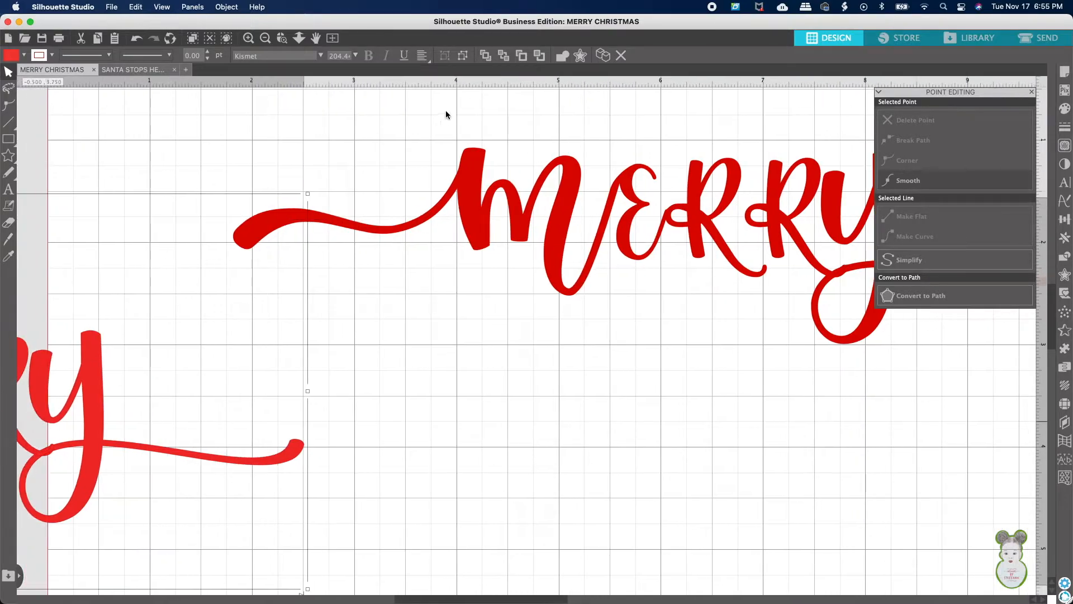
pyautogui.click(265, 38)
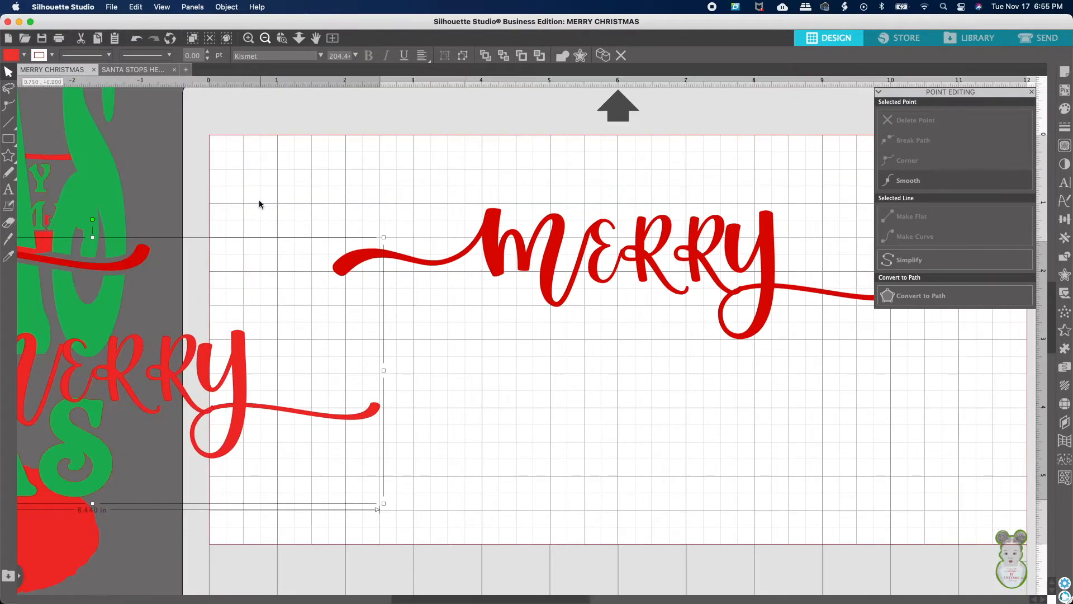
pyautogui.moveTo(139, 421); pyautogui.dragTo(2, 413)
pyautogui.hscroll(-1, 105, 382)
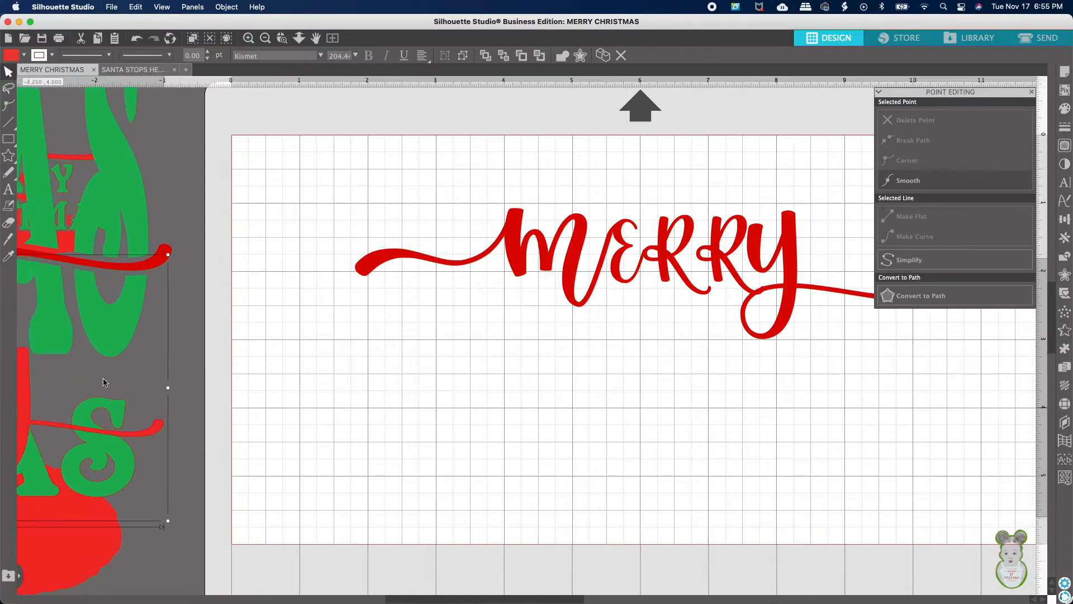
# Step: Duplicate the cleaned-up MERRY lettering and place the copy off the page, above its upper edge
pyautogui.click(579, 300)
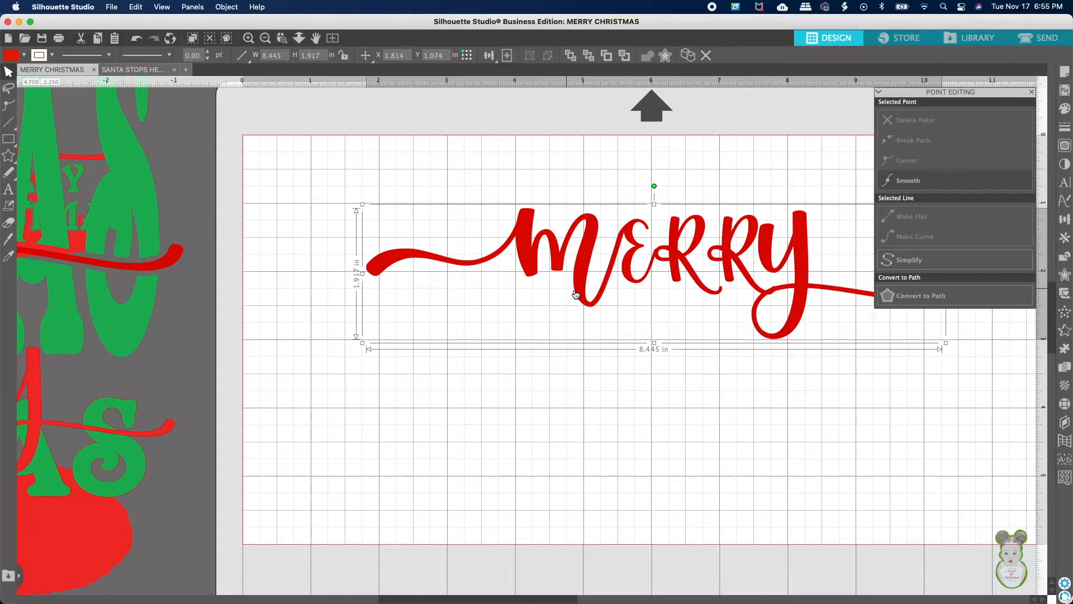
pyautogui.press('super+d')
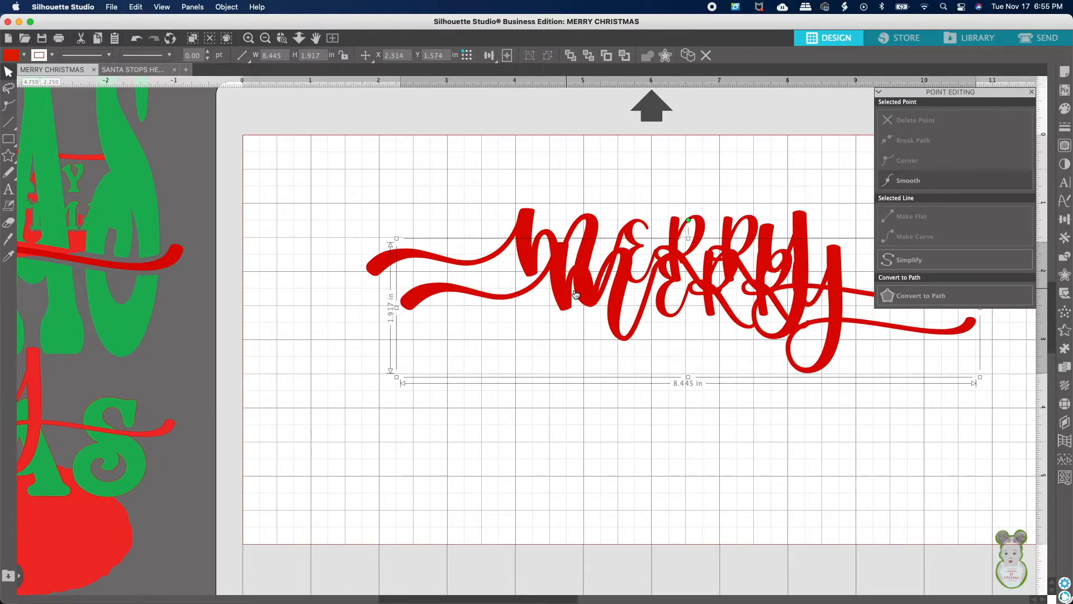
pyautogui.moveTo(596, 273); pyautogui.dragTo(596, 85)
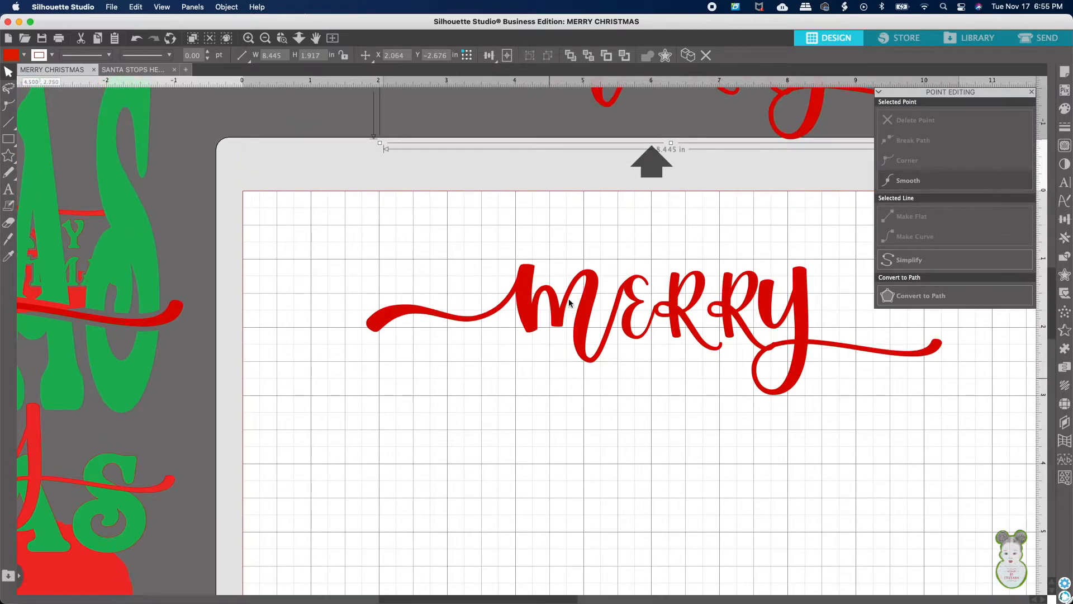
pyautogui.scroll(5, 558, 430)
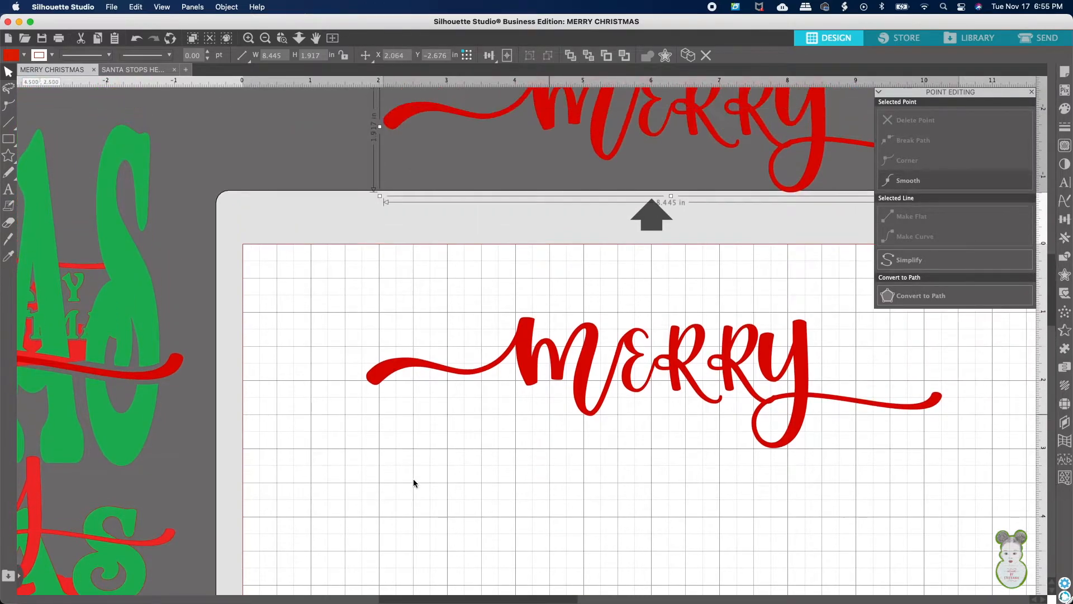
pyautogui.scroll(-2, 469, 282)
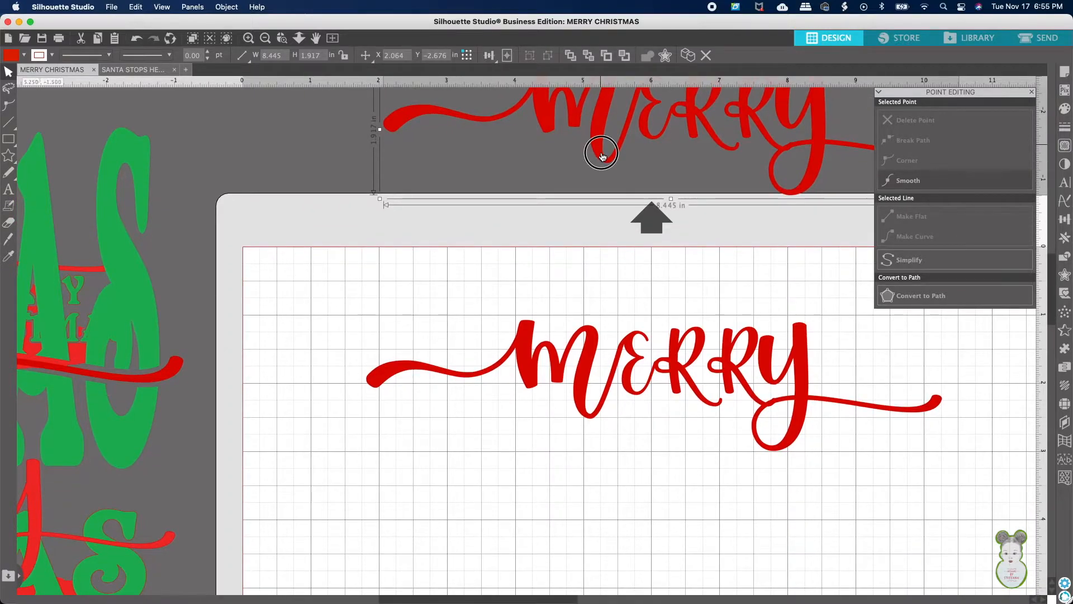
pyautogui.moveTo(598, 151); pyautogui.dragTo(599, 137)
pyautogui.scroll(3, 352, 138)
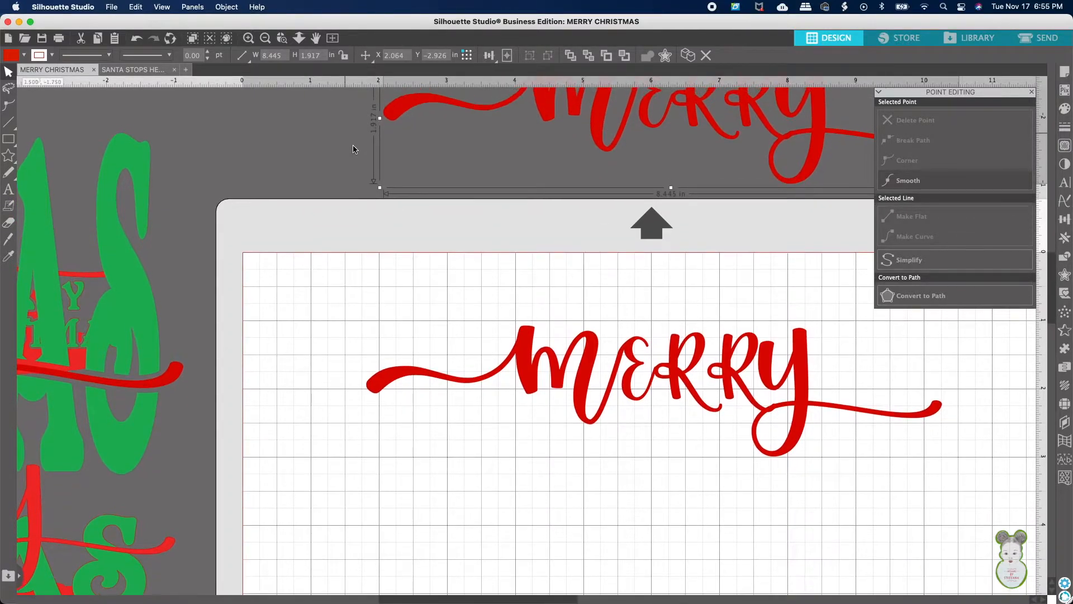
# Step: With nothing selected, set the default fill color to green
pyautogui.scroll(-8, 428, 305)
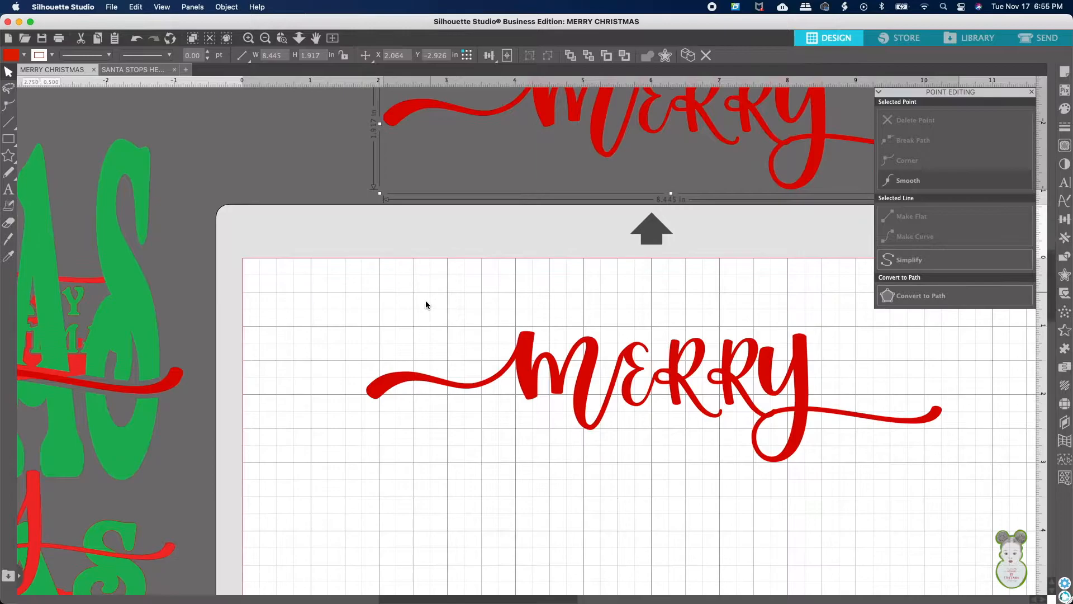
pyautogui.scroll(-5, 522, 540)
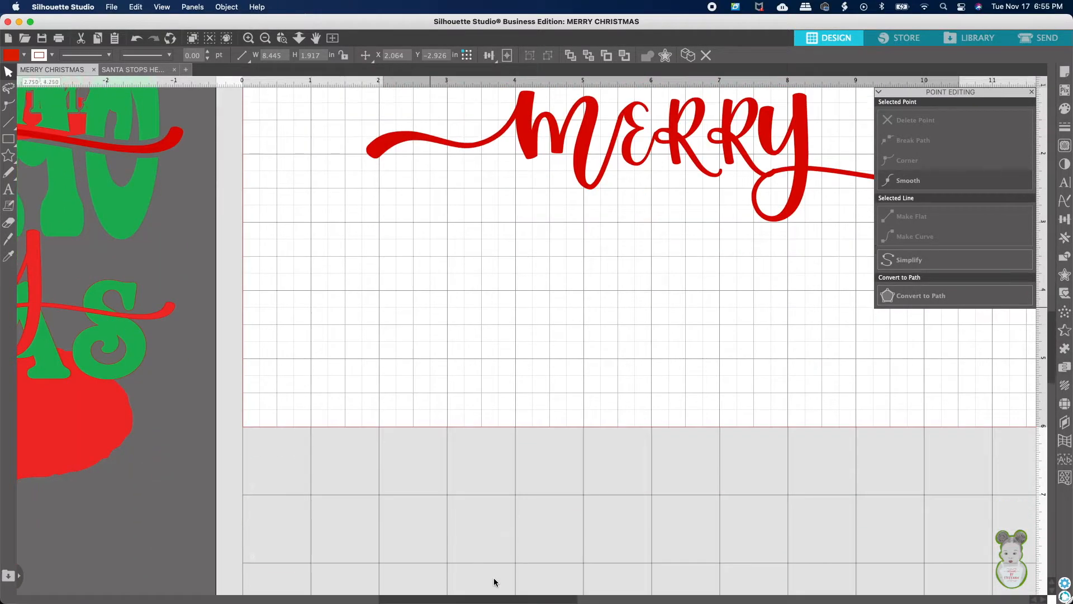
pyautogui.moveTo(510, 597); pyautogui.dragTo(576, 597)
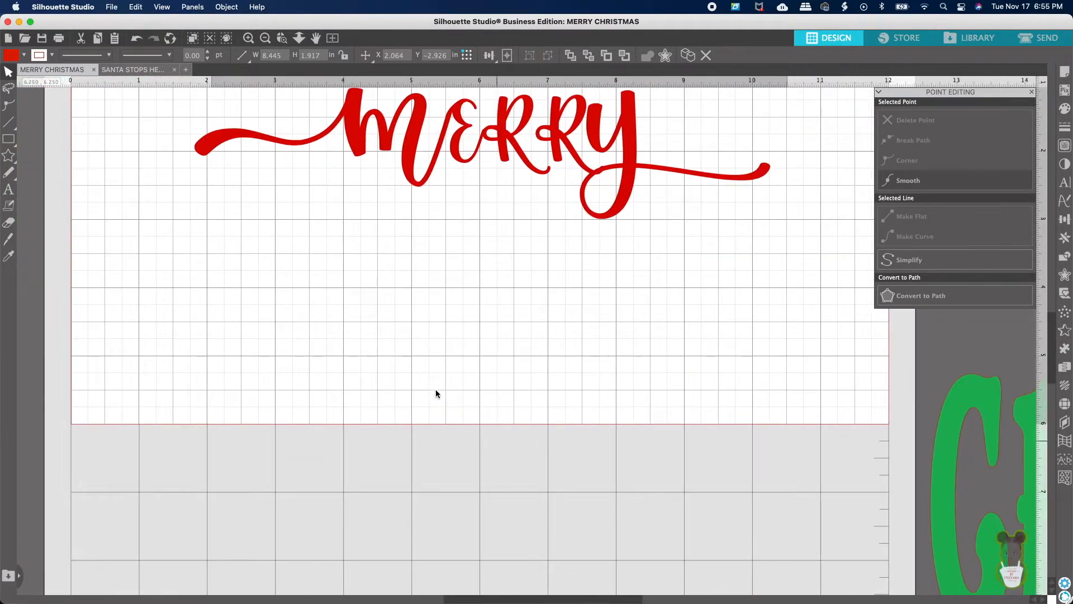
pyautogui.click(398, 379)
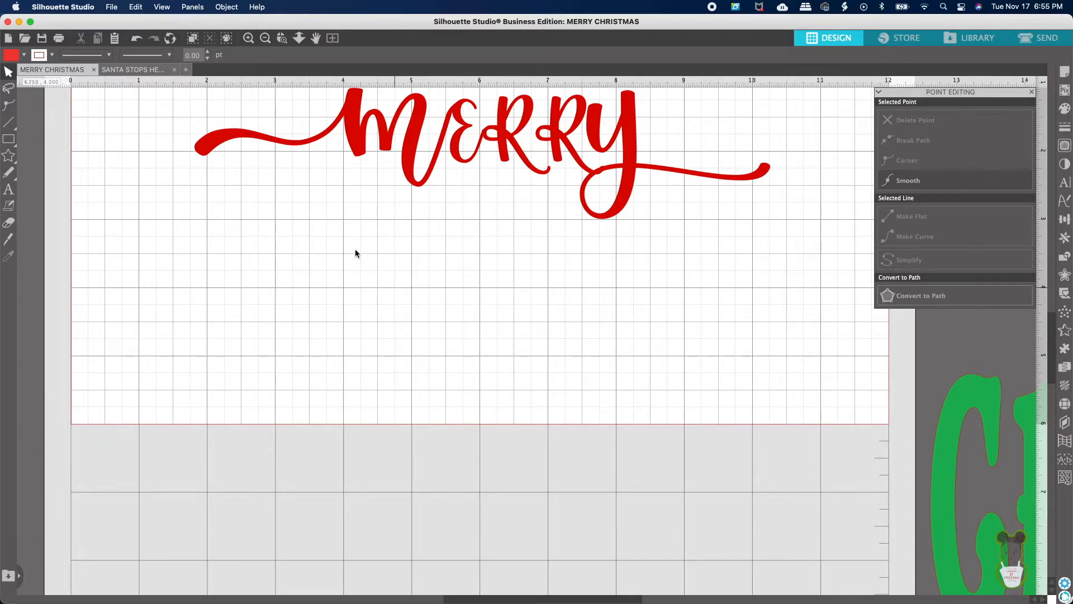
pyautogui.click(24, 54)
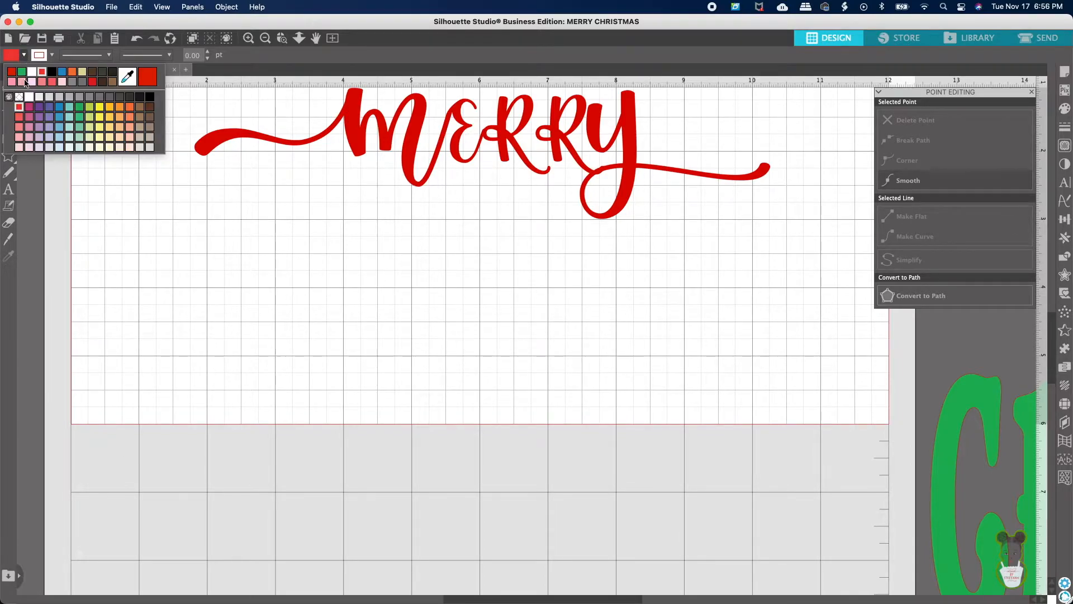
pyautogui.click(79, 109)
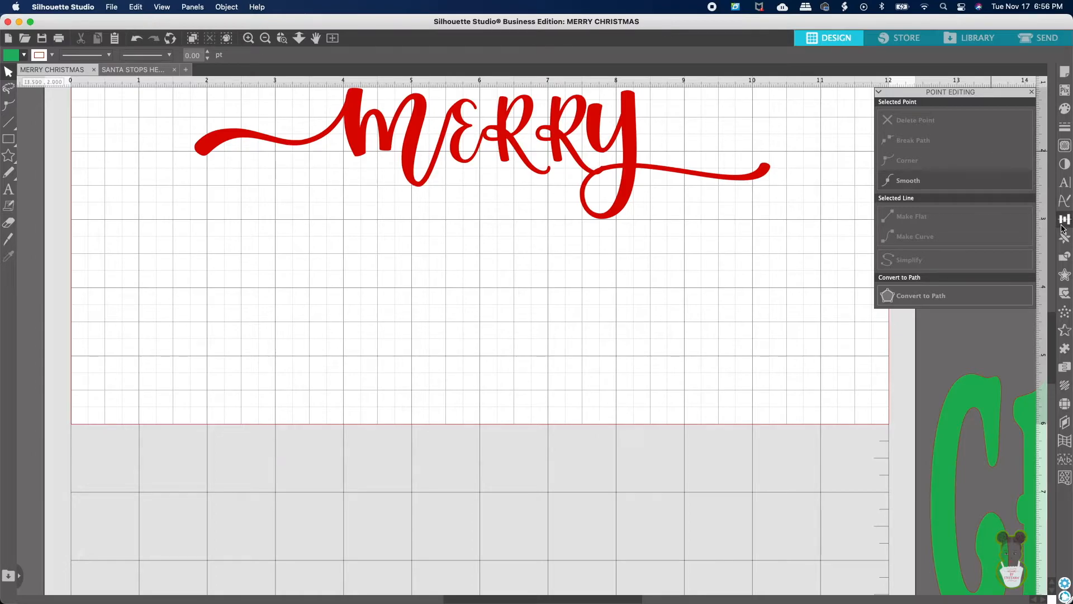
# Step: Set the text font to Belshaw
pyautogui.click(1065, 182)
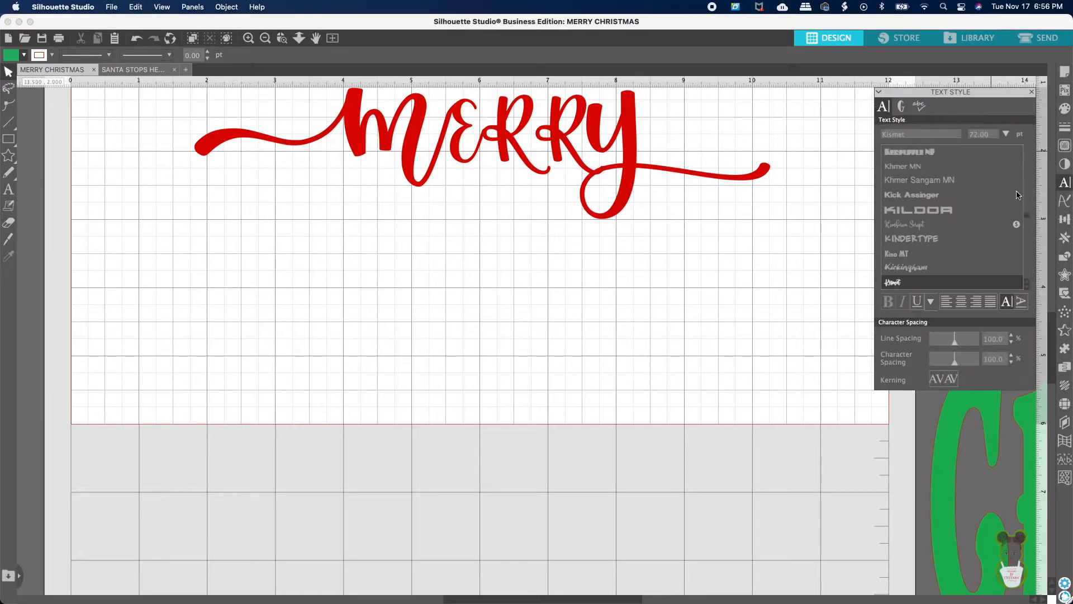
pyautogui.moveTo(914, 135); pyautogui.dragTo(844, 130)
pyautogui.write('BELShaw')
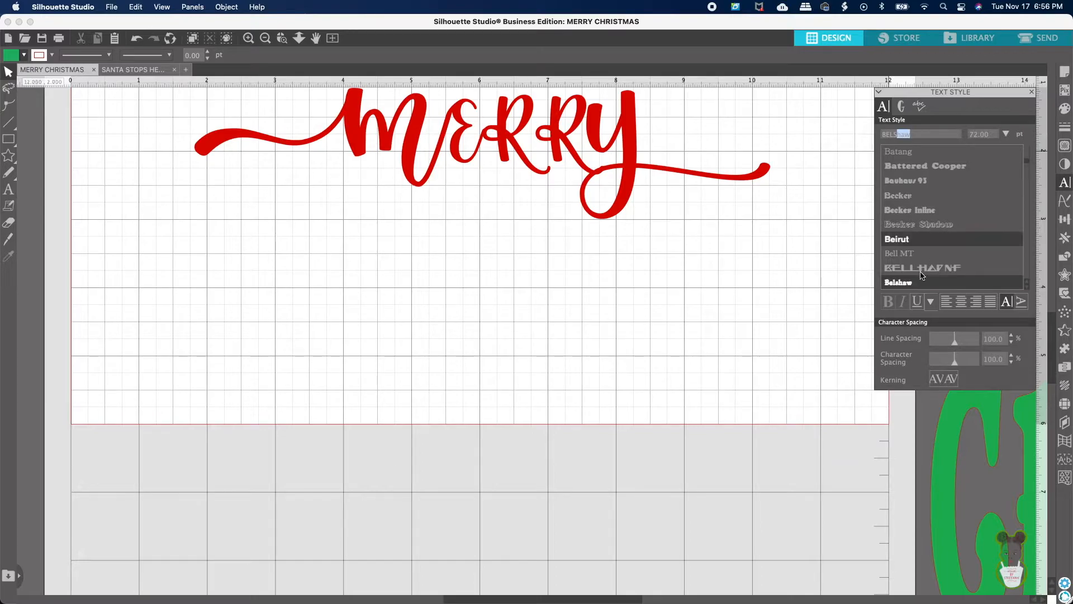
pyautogui.click(915, 284)
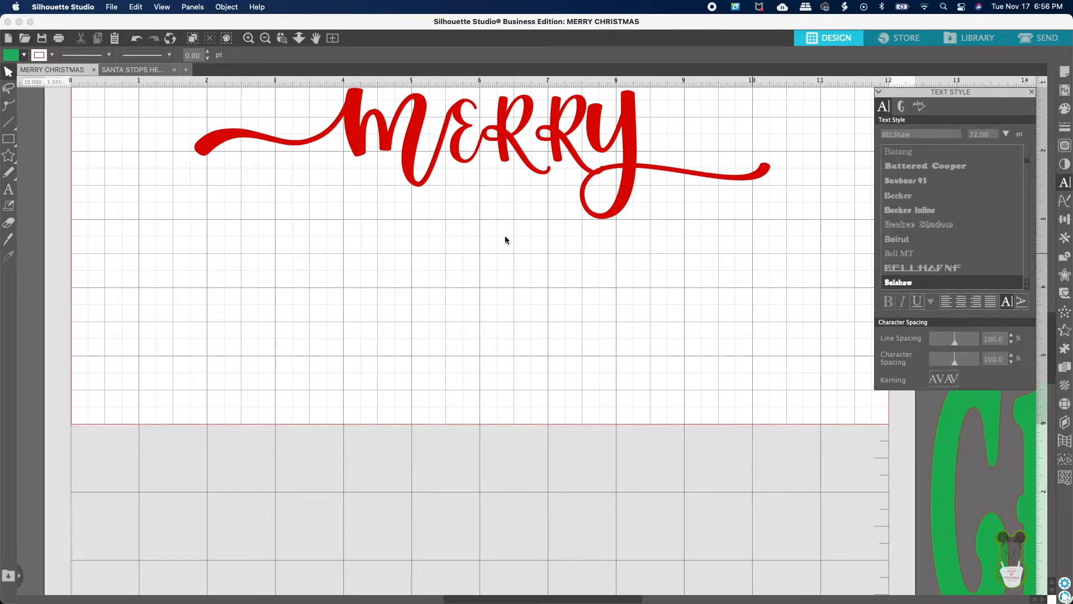
# Step: Start a new text object on the page below the left end of the MERRY lettering
pyautogui.click(8, 189)
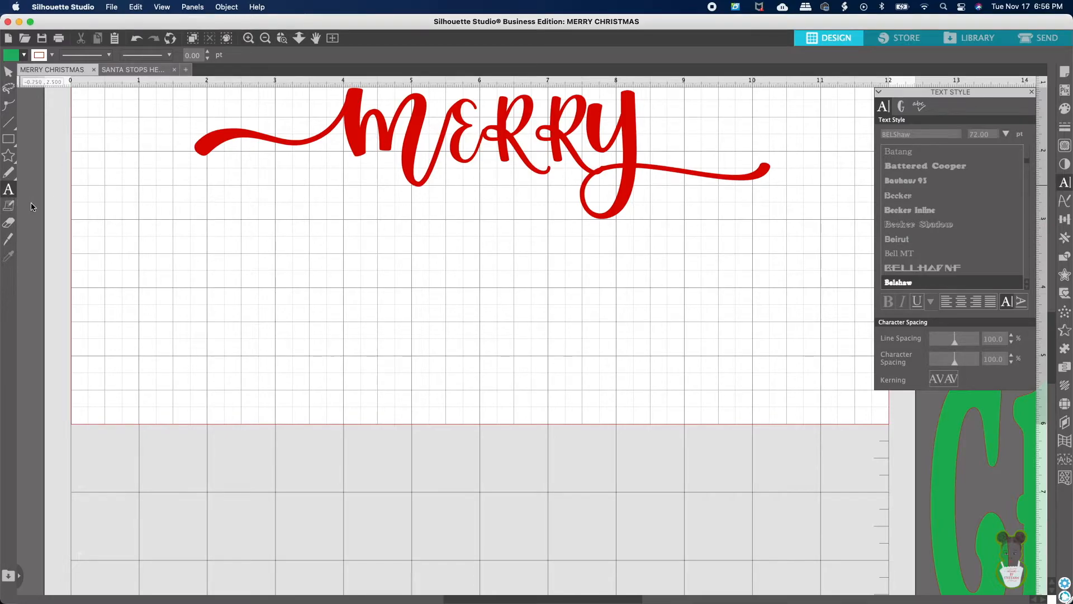
pyautogui.click(122, 304)
pyautogui.press('Escape')
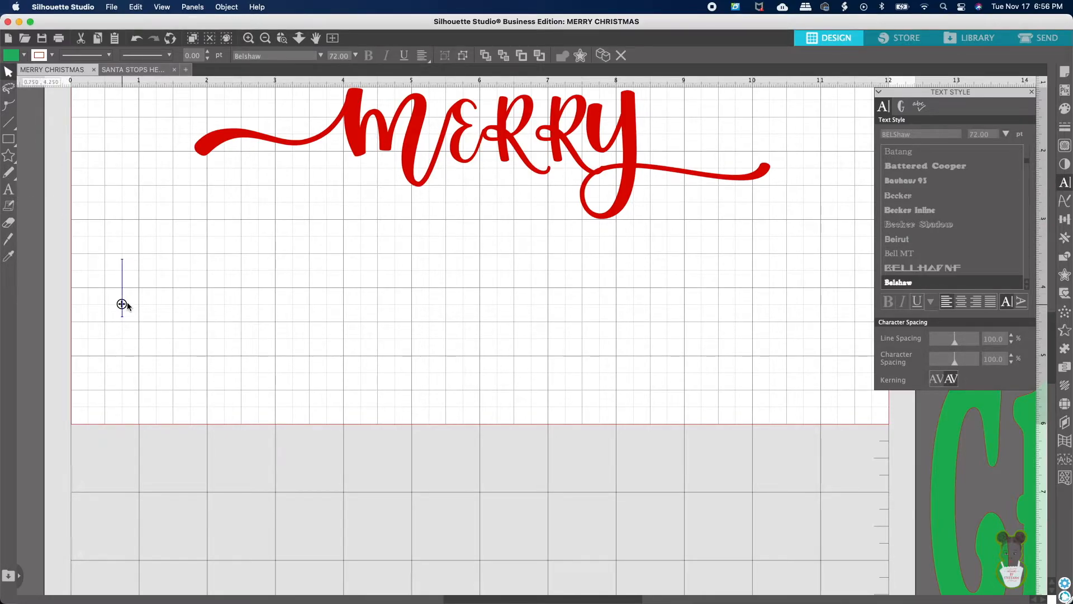
# Step: Try entering "B" and "Chro" in the new text object, and clear the letters
pyautogui.write('B')
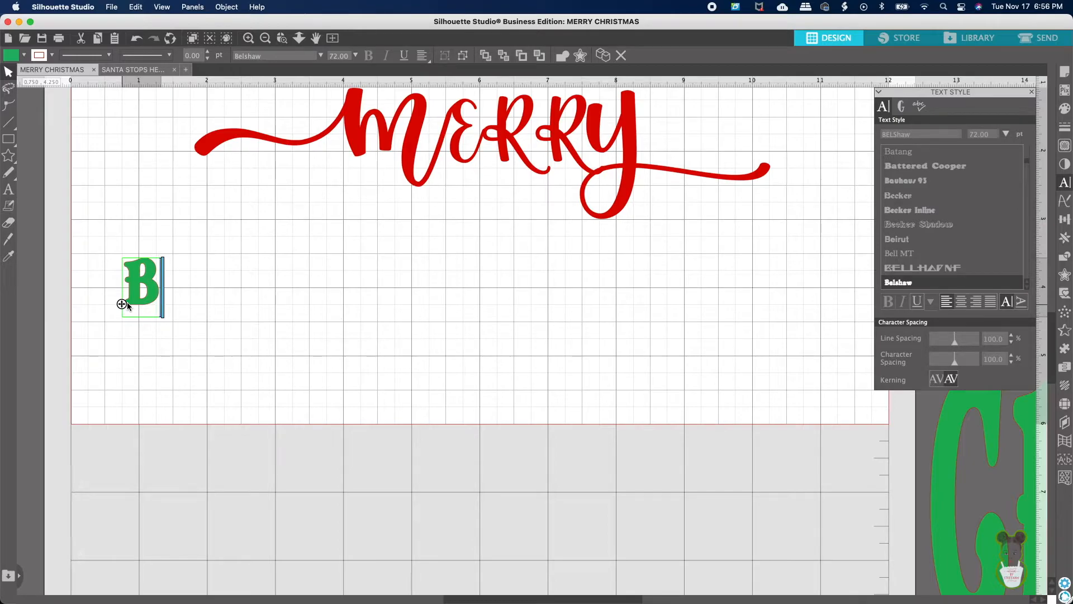
pyautogui.press('BackSpace')
pyautogui.write('G')
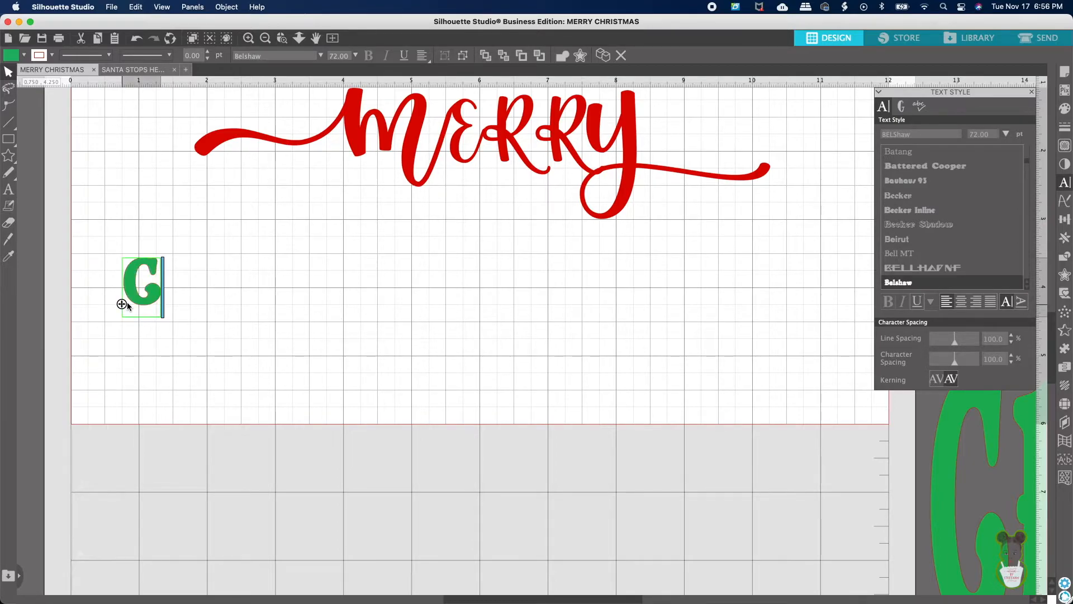
pyautogui.write('hro')
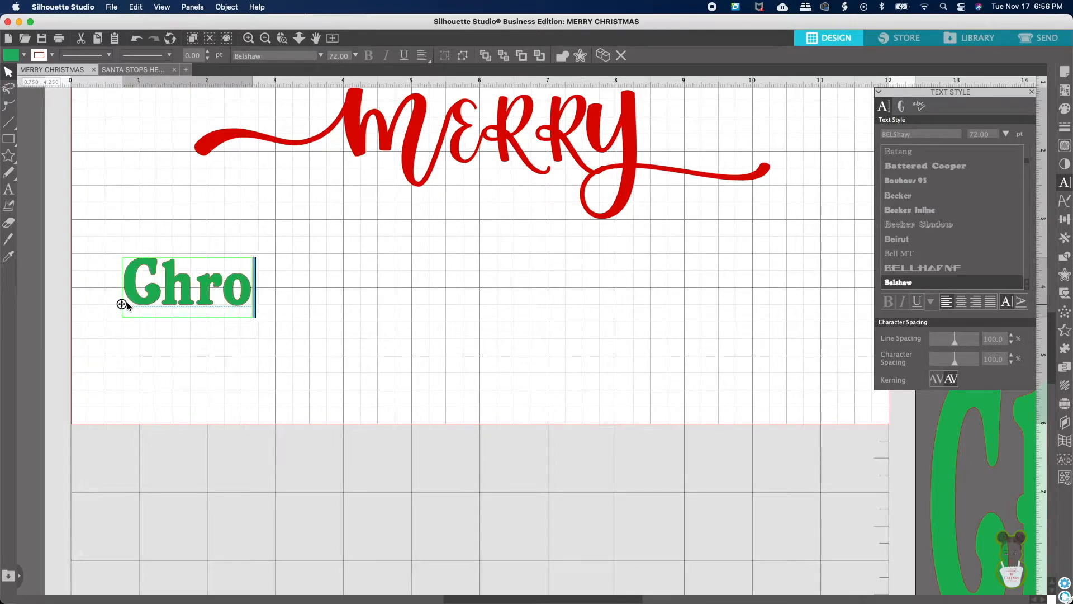
pyautogui.press('BackSpace')
pyautogui.press('BackSpace')
pyautogui.press('BackSpace')
pyautogui.press('BackSpace')
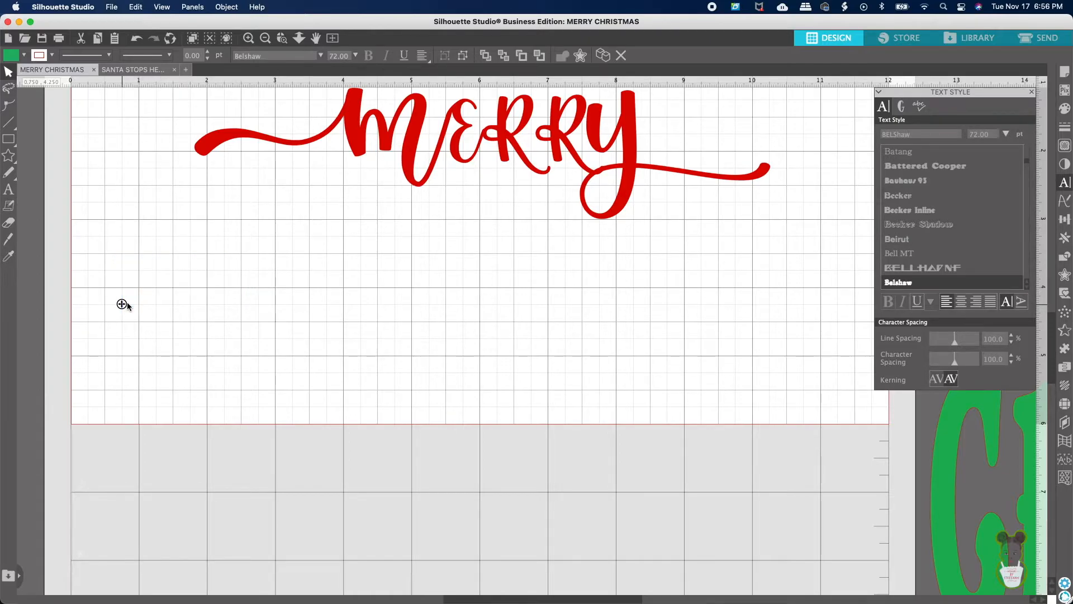
# Step: Enter CHRISTMAS in capitals in the new text object, and select the finished lettering
pyautogui.write('Gh')
pyautogui.press('BackSpace')
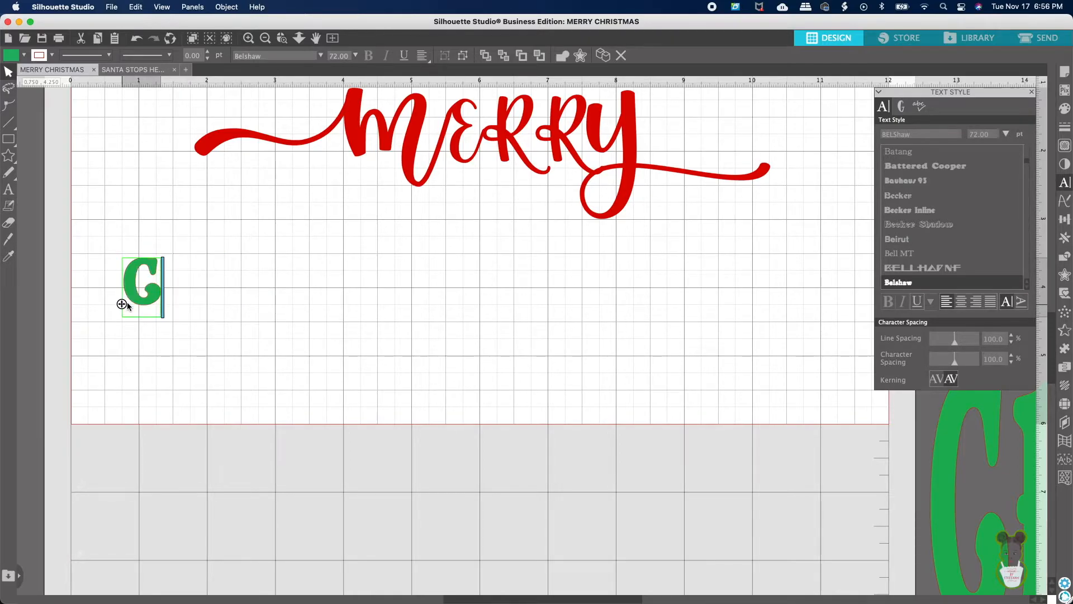
pyautogui.write('HRI')
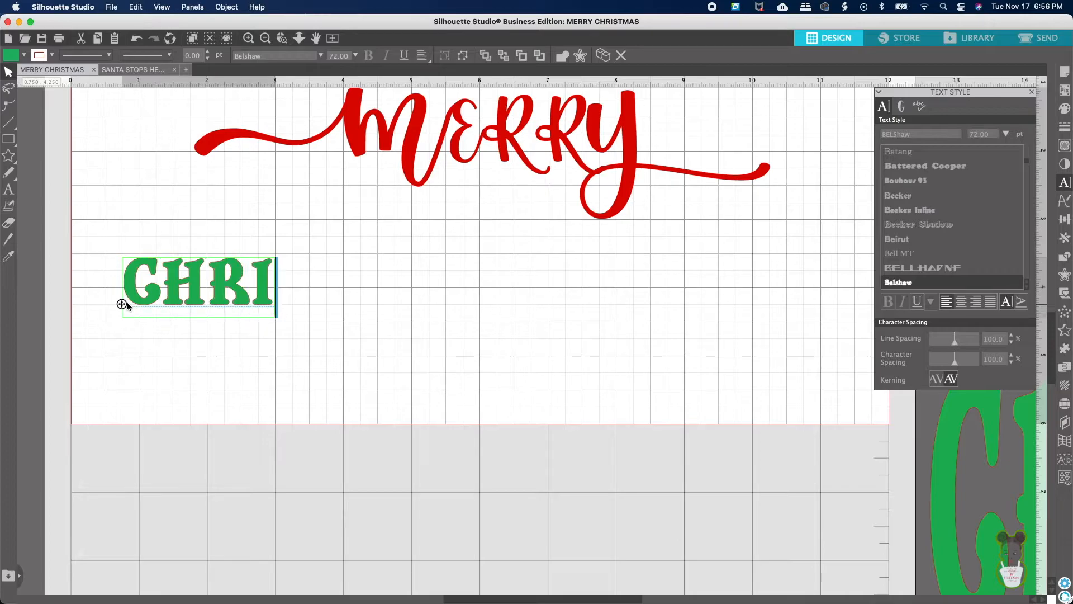
pyautogui.write('STMAS')
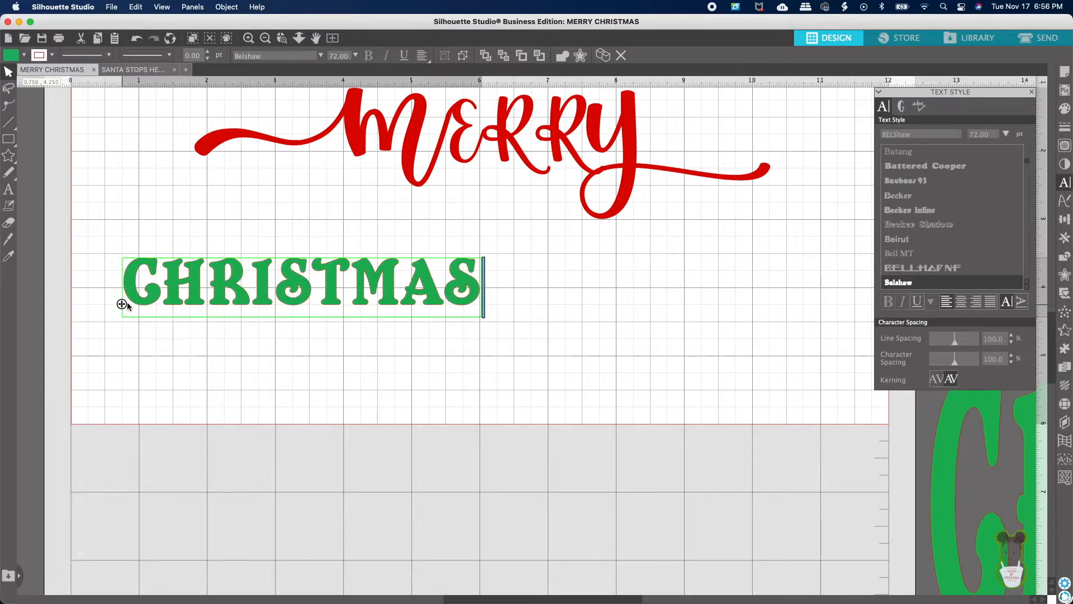
pyautogui.click(151, 342)
pyautogui.click(174, 307)
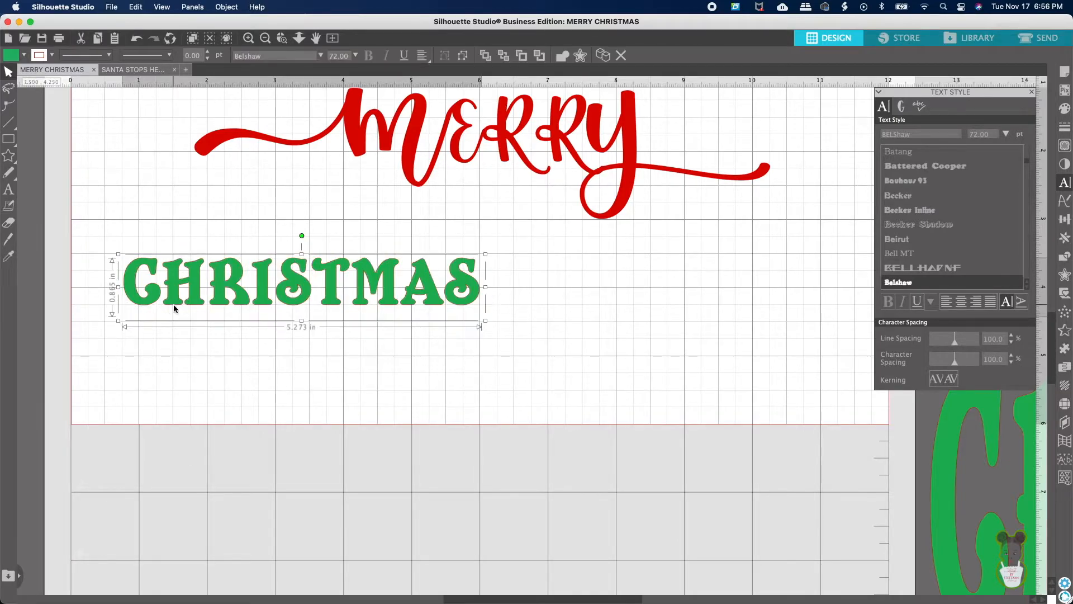
# Step: Enlarge the CHRISTMAS lettering proportionally to about 11.35 in wide, and move it up directly beneath MERRY
pyautogui.moveTo(485, 320); pyautogui.dragTo(880, 364)
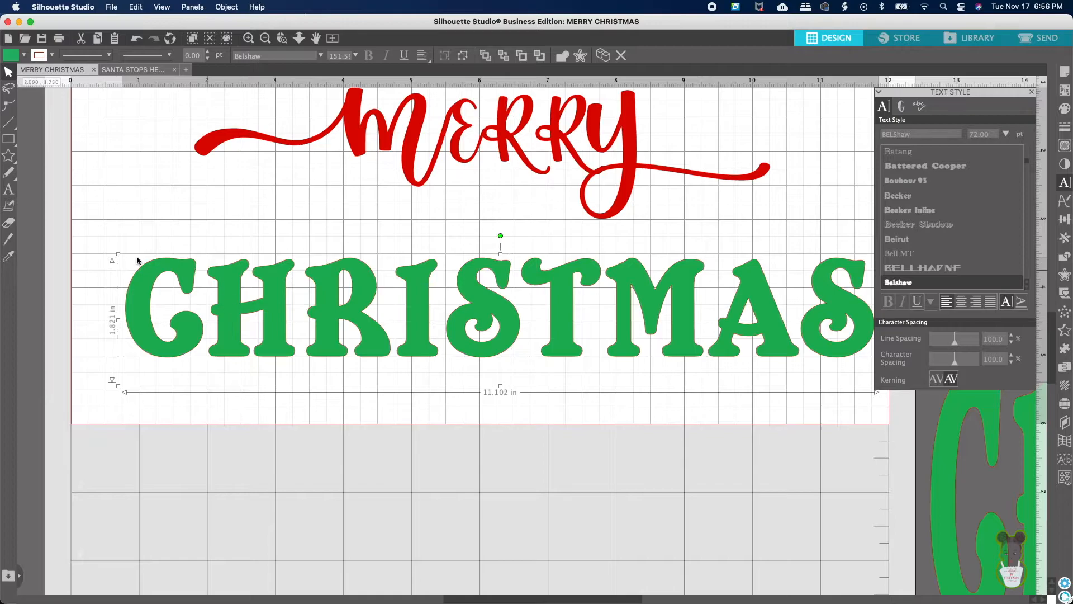
pyautogui.moveTo(118, 255); pyautogui.dragTo(96, 240)
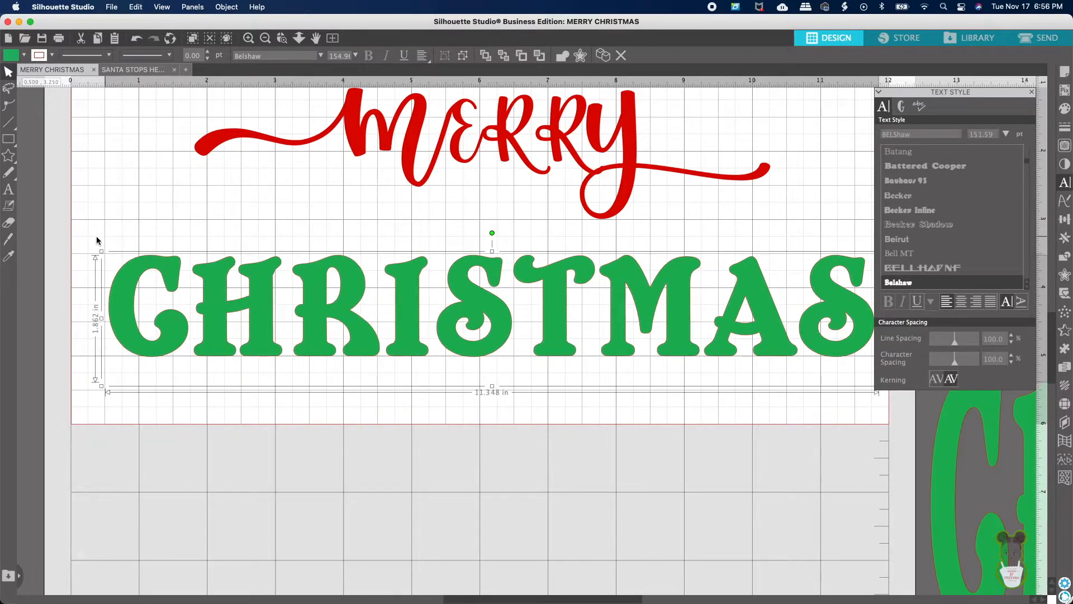
pyautogui.moveTo(365, 326); pyautogui.dragTo(347, 274)
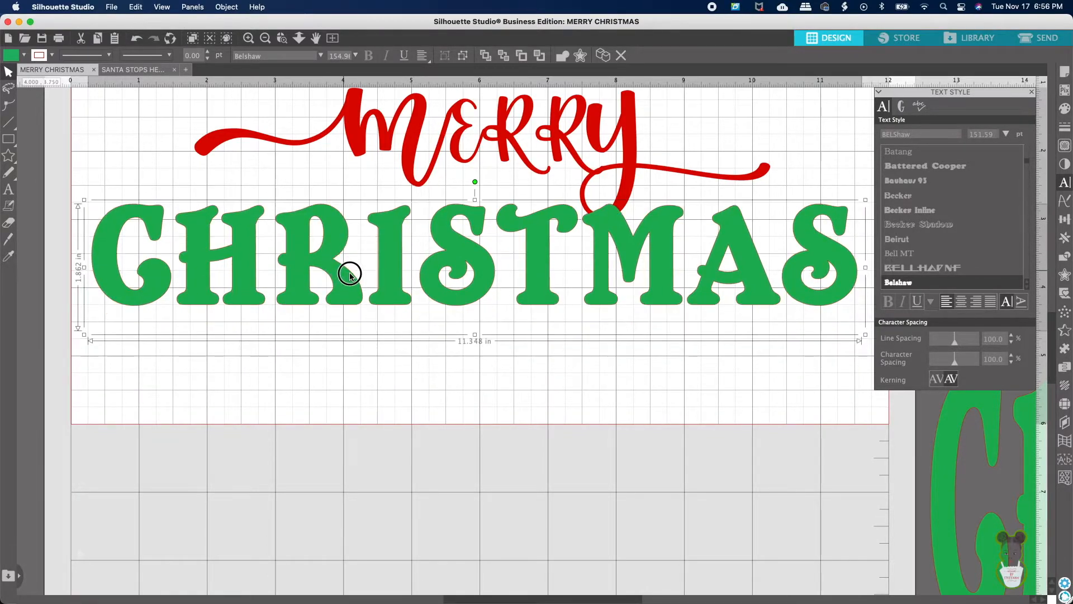
# Step: Stretch the CHRISTMAS text vertically to about 4.25 in tall, keeping its width
pyautogui.moveTo(474, 336); pyautogui.dragTo(484, 439)
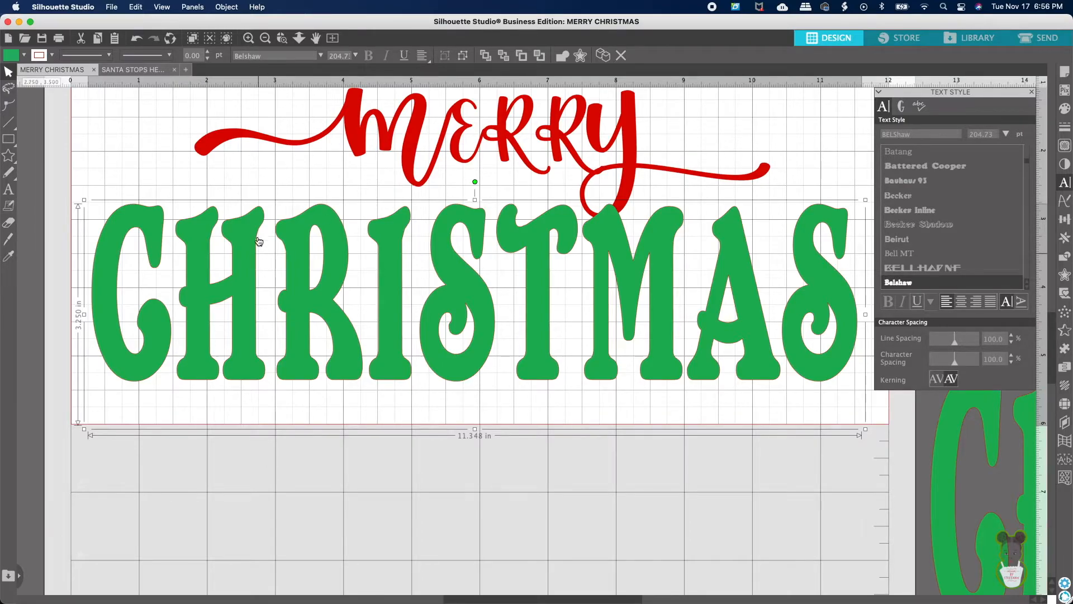
pyautogui.moveTo(474, 200); pyautogui.dragTo(460, 150)
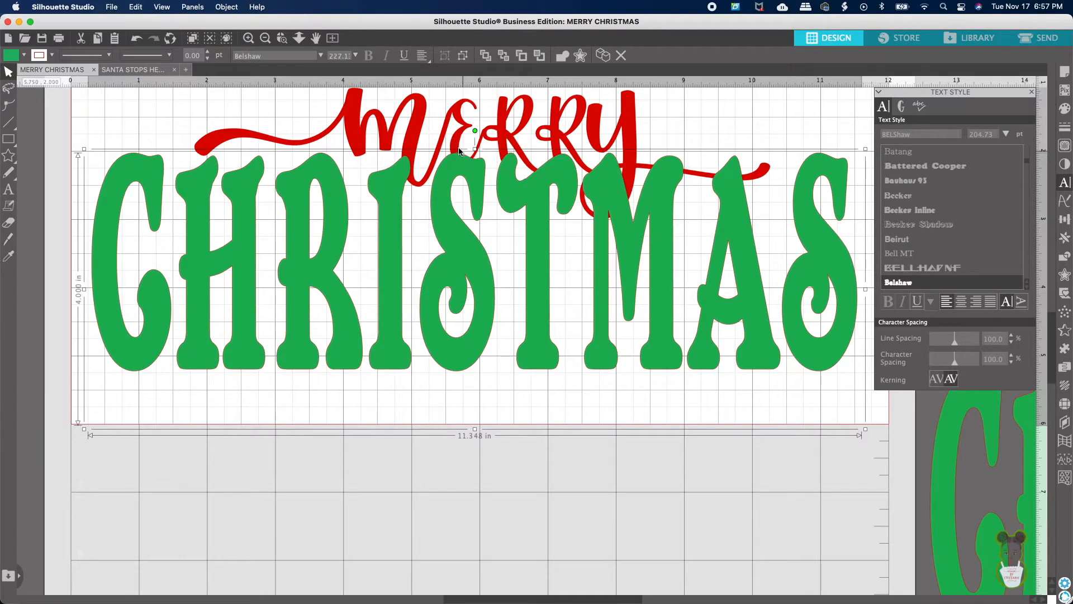
pyautogui.moveTo(476, 429); pyautogui.dragTo(475, 446)
pyautogui.click(391, 267)
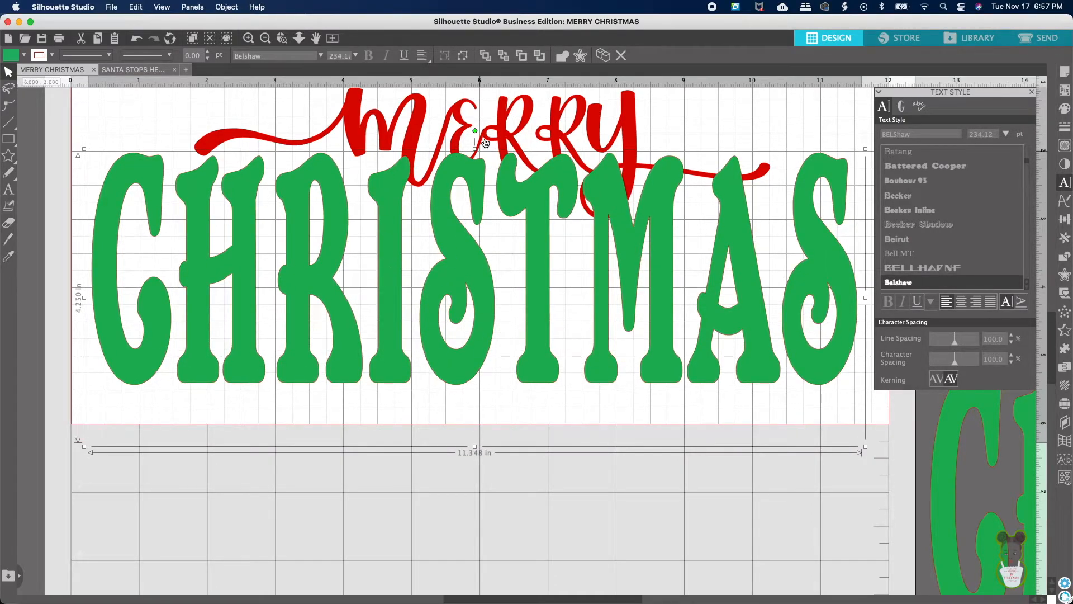
# Step: Move MERRY below the page, and mark a trace area of about 11.5 x 4.5 in around the CHRISTMAS lettering
pyautogui.moveTo(510, 135); pyautogui.dragTo(524, 499)
pyautogui.click(595, 257)
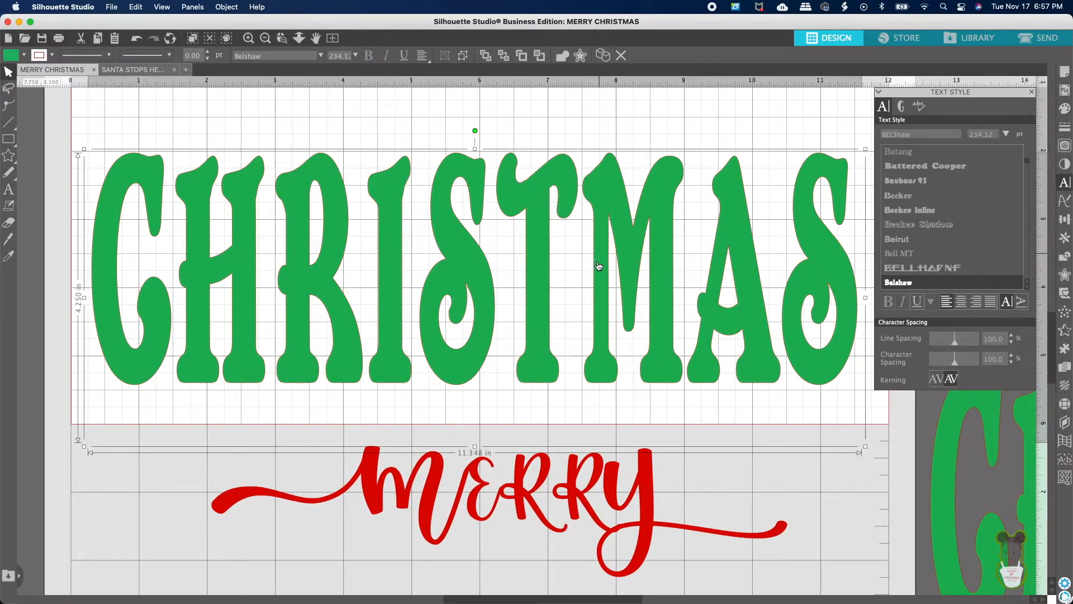
pyautogui.click(1065, 147)
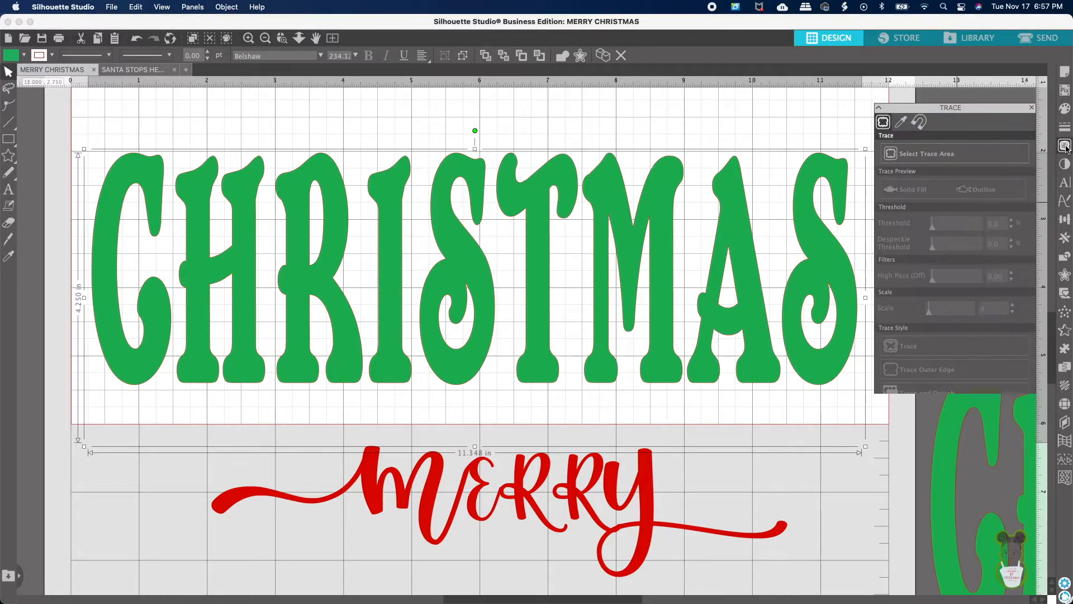
pyautogui.click(944, 142)
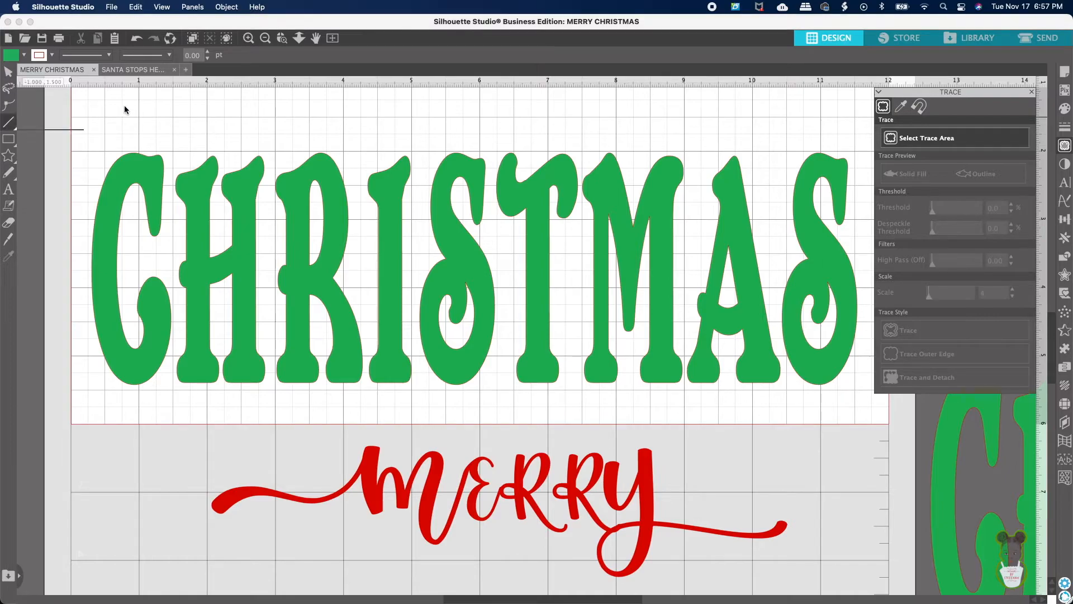
pyautogui.click(923, 137)
pyautogui.moveTo(88, 101)
pyautogui.mouseDown()
pyautogui.moveTo(753, 359)
pyautogui.moveTo(992, 439)
pyautogui.moveTo(876, 399)
pyautogui.mouseUp()
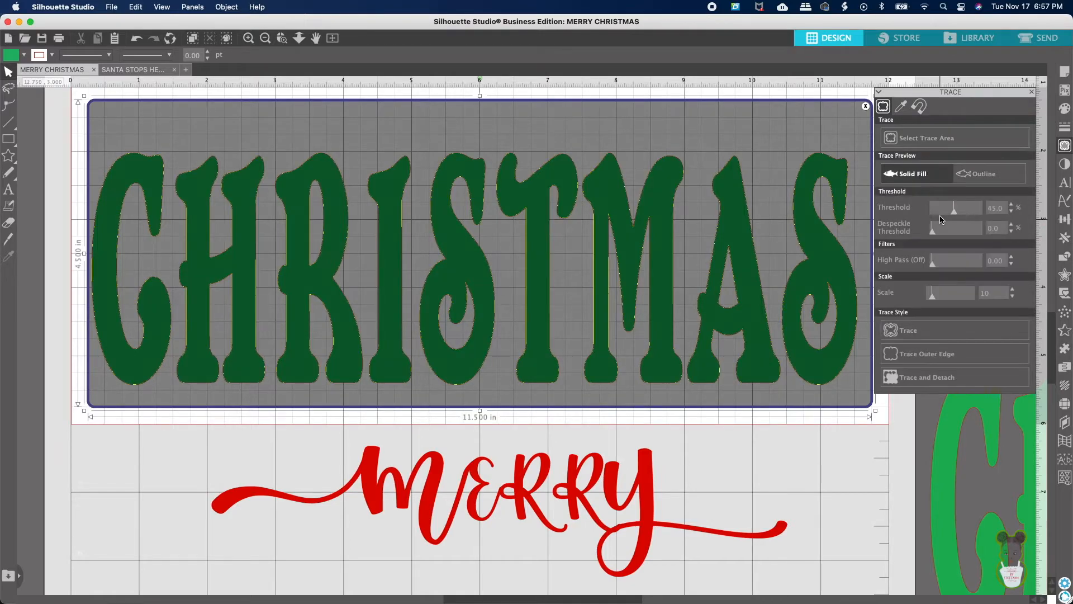
# Step: Trace the CHRISTMAS lettering at a 100% threshold, and move the original text off the page
pyautogui.moveTo(954, 213); pyautogui.dragTo(988, 214)
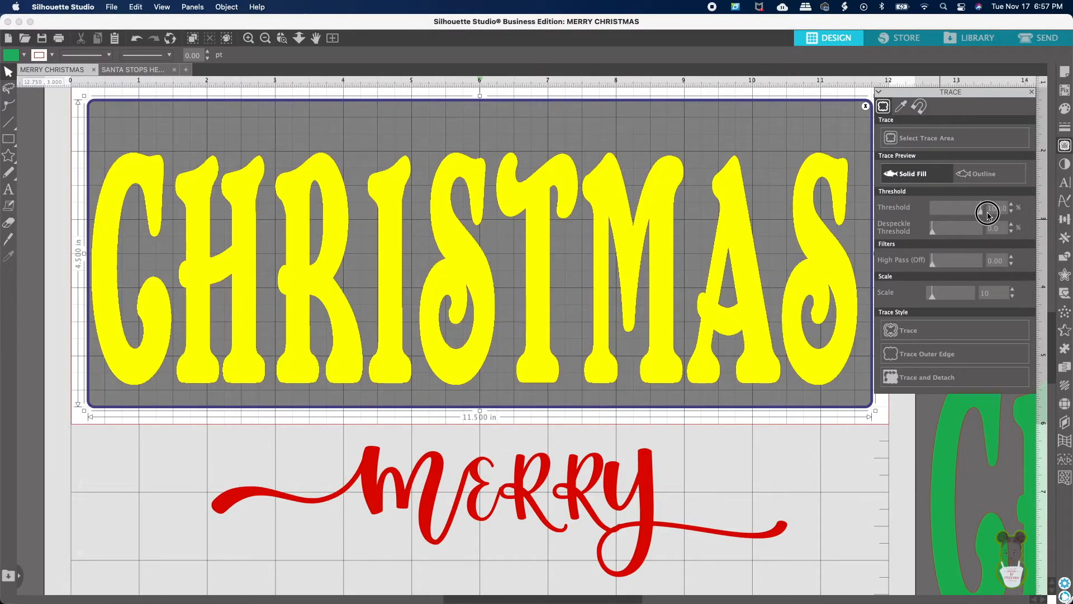
pyautogui.click(915, 332)
pyautogui.moveTo(664, 311)
pyautogui.mouseDown()
pyautogui.moveTo(671, 364)
pyautogui.moveTo(517, 403)
pyautogui.moveTo(7, 404)
pyautogui.moveTo(154, 469)
pyautogui.moveTo(6, 492)
pyautogui.mouseUp()
pyautogui.click(203, 365)
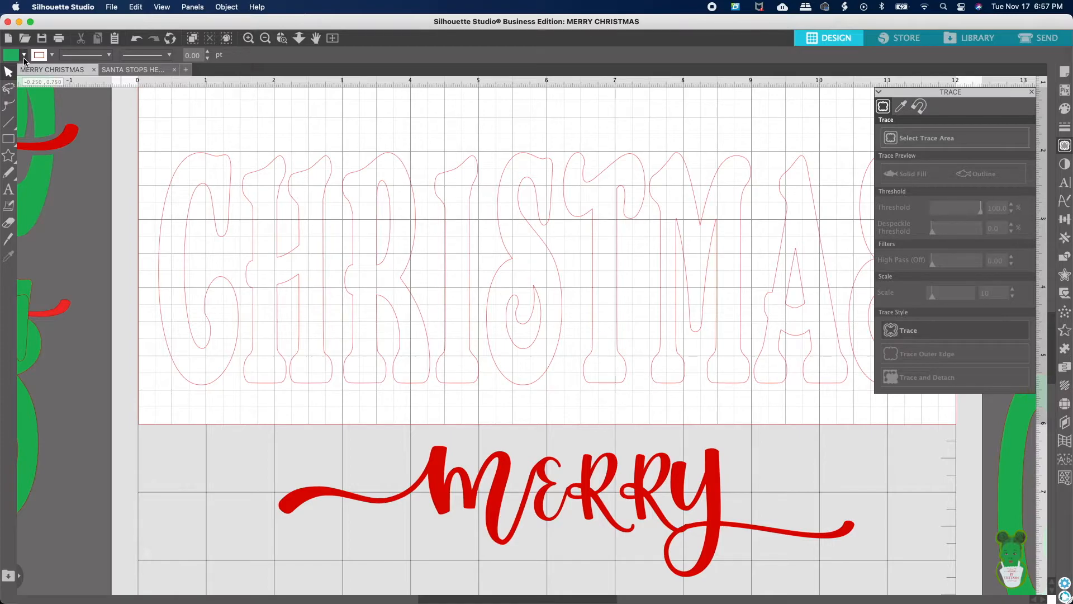
# Step: Give the traced CHRISTMAS lettering a green fill and a matching green line color
pyautogui.click(269, 230)
pyautogui.click(315, 219)
pyautogui.click(195, 178)
pyautogui.click(24, 56)
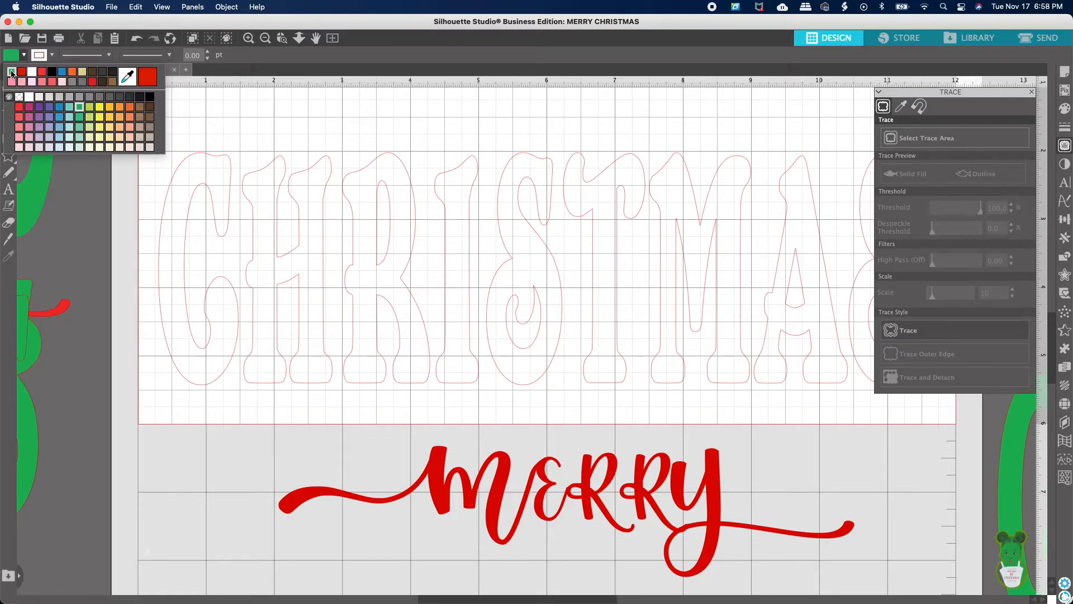
pyautogui.click(12, 72)
pyautogui.click(302, 353)
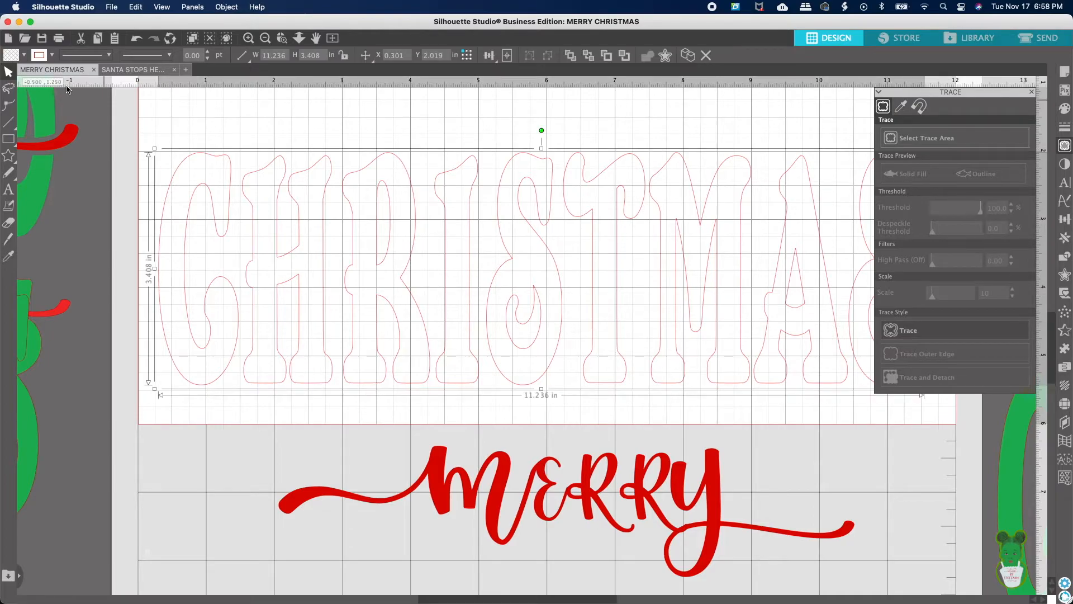
pyautogui.click(23, 56)
pyautogui.click(11, 72)
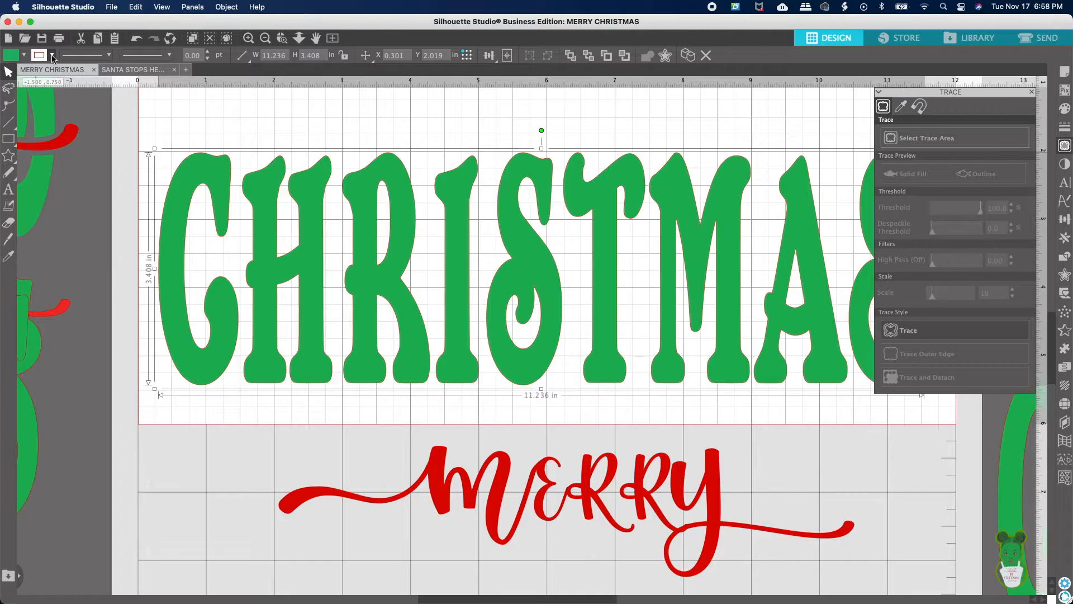
pyautogui.click(52, 55)
pyautogui.click(40, 74)
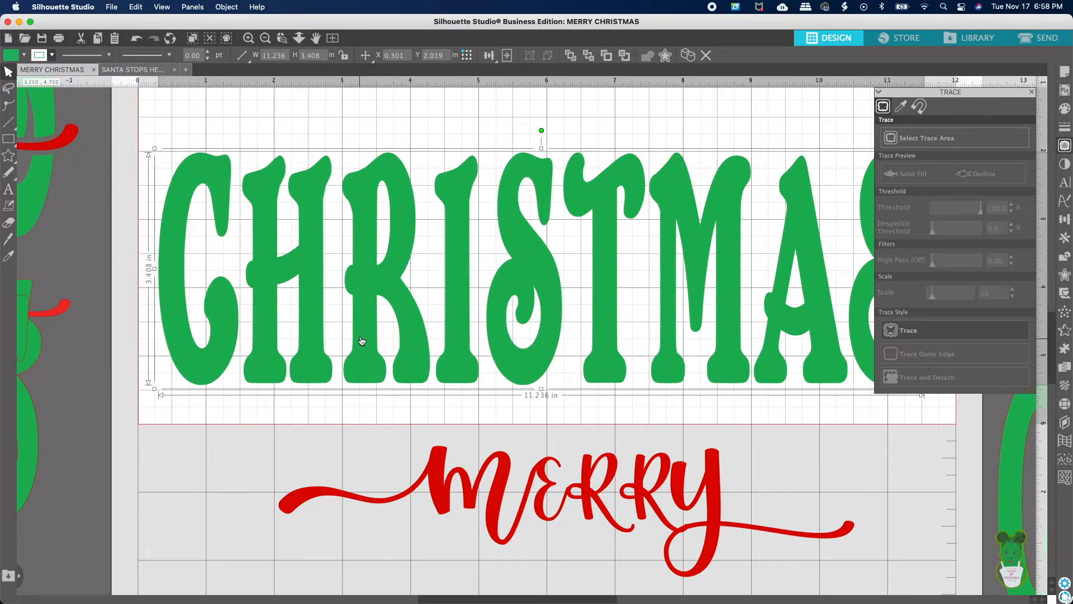
# Step: Duplicate the green traced CHRISTMAS lettering, and move the copy off the page above its upper edge
pyautogui.press('super+d')
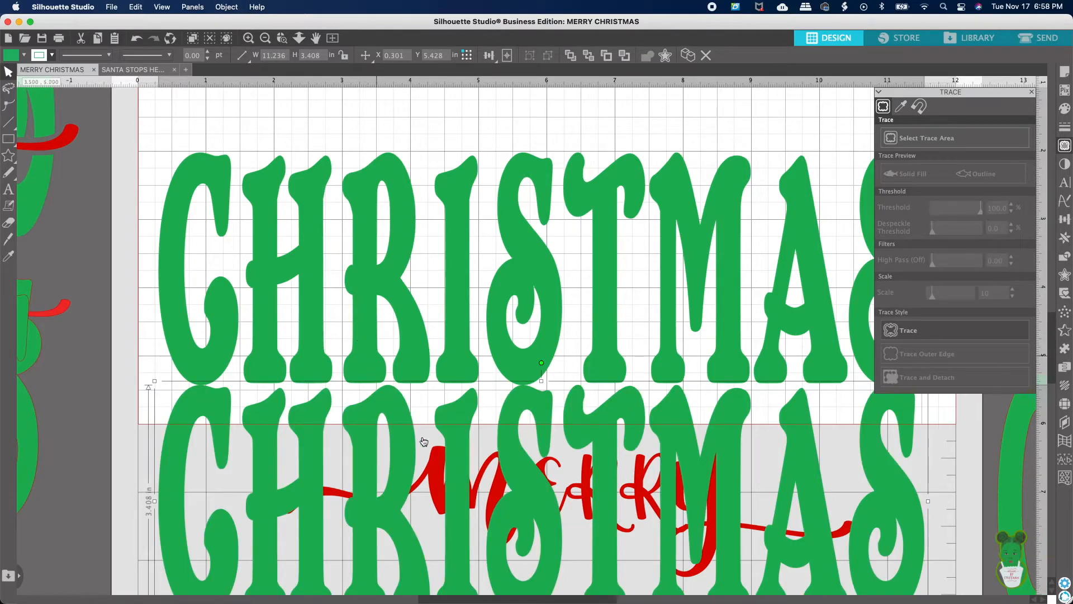
pyautogui.moveTo(471, 563); pyautogui.dragTo(421, 24)
pyautogui.click(482, 309)
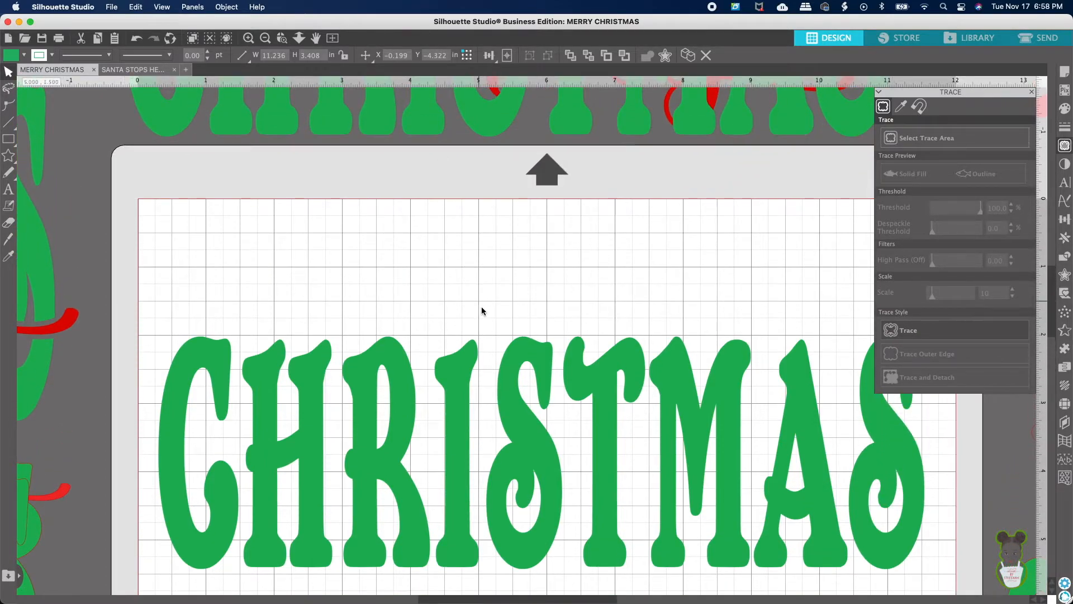
# Step: Move the CHRISTMAS lettering on the page up to about 0.5 in below the page's upper edge
pyautogui.click(516, 434)
pyautogui.moveTo(516, 433); pyautogui.dragTo(497, 260)
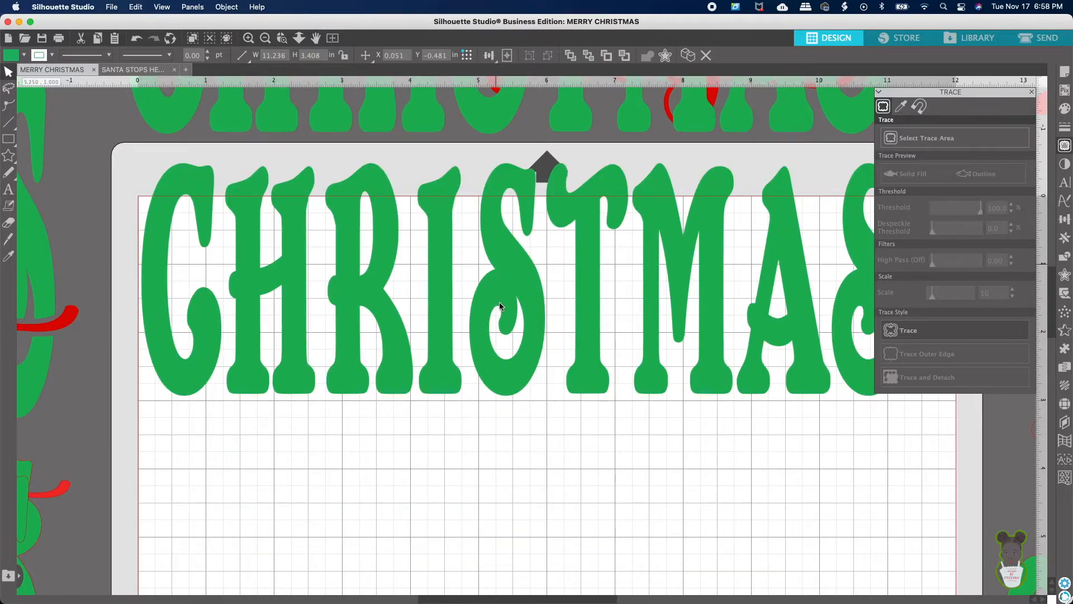
pyautogui.moveTo(536, 415); pyautogui.dragTo(547, 432)
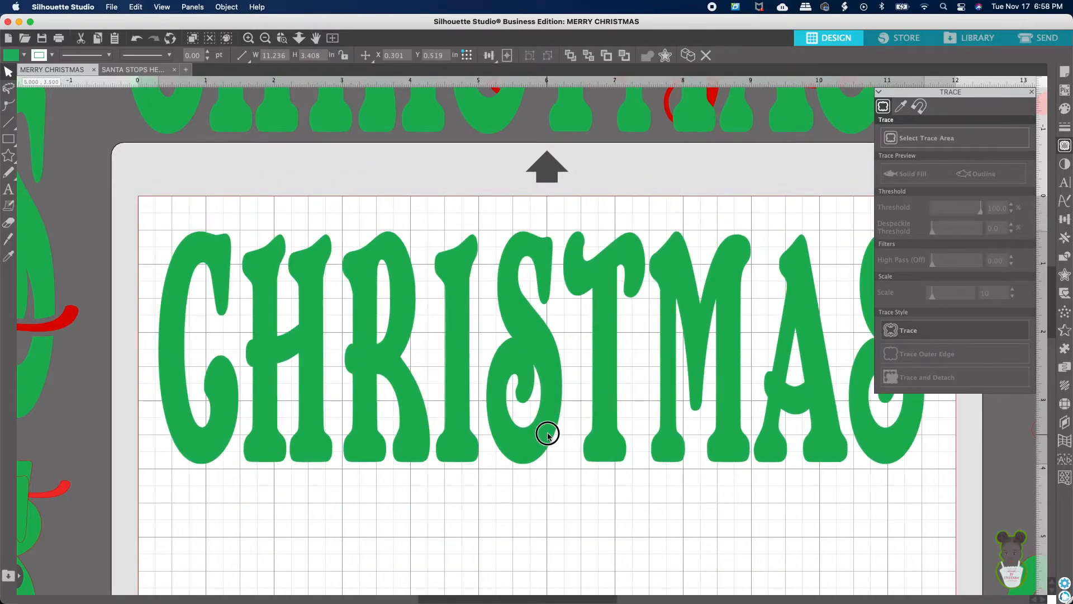
pyautogui.click(488, 339)
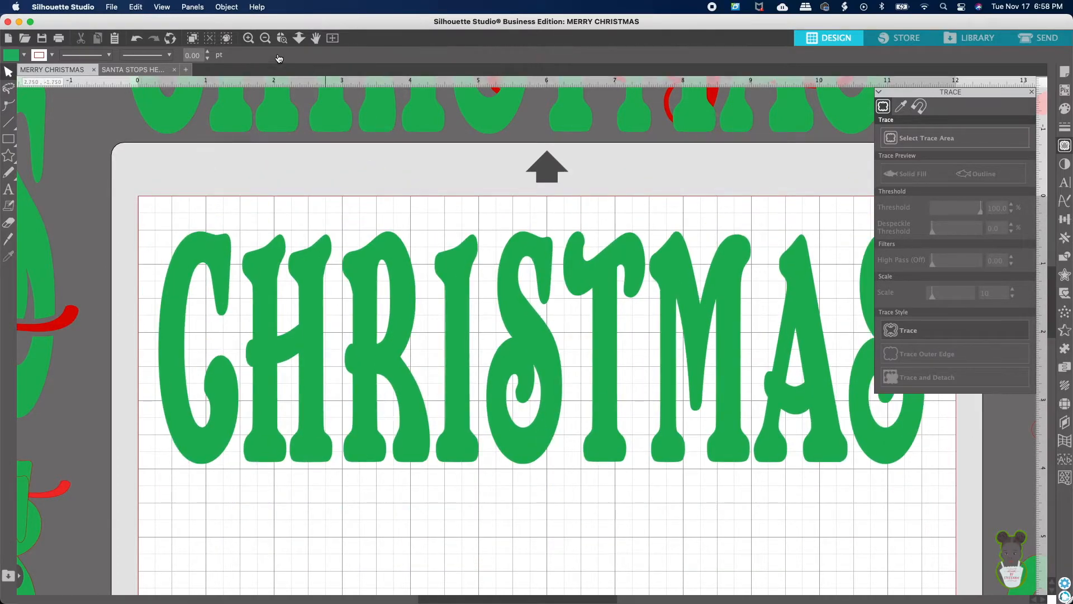
# Step: Resize the CHRISTMAS lettering to 11 in wide and 5 in tall, and center it on the page
pyautogui.click(373, 261)
pyautogui.click(312, 54)
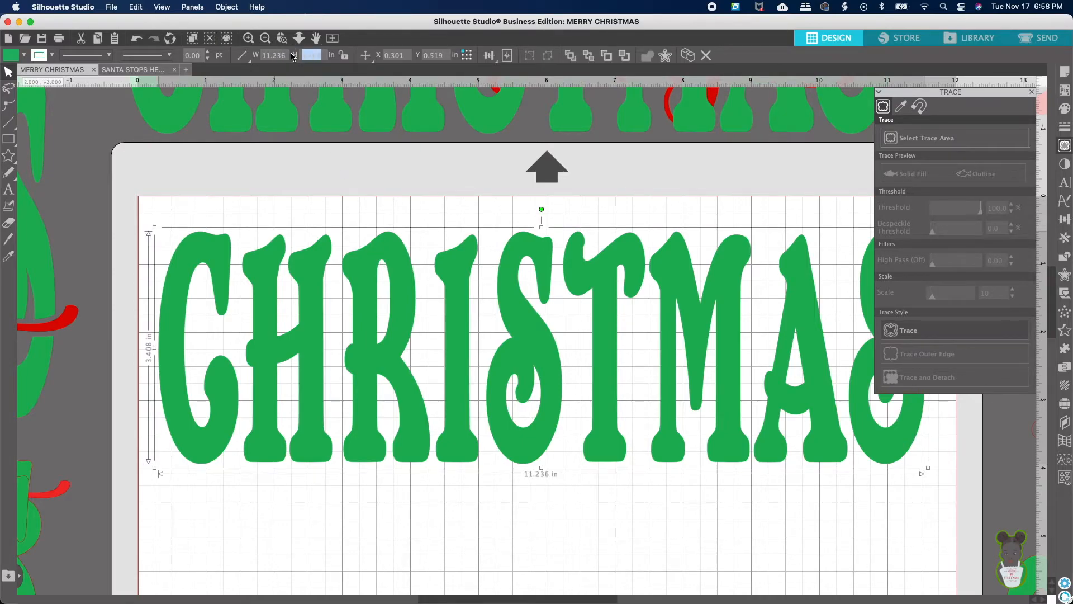
pyautogui.write('5')
pyautogui.press('Return')
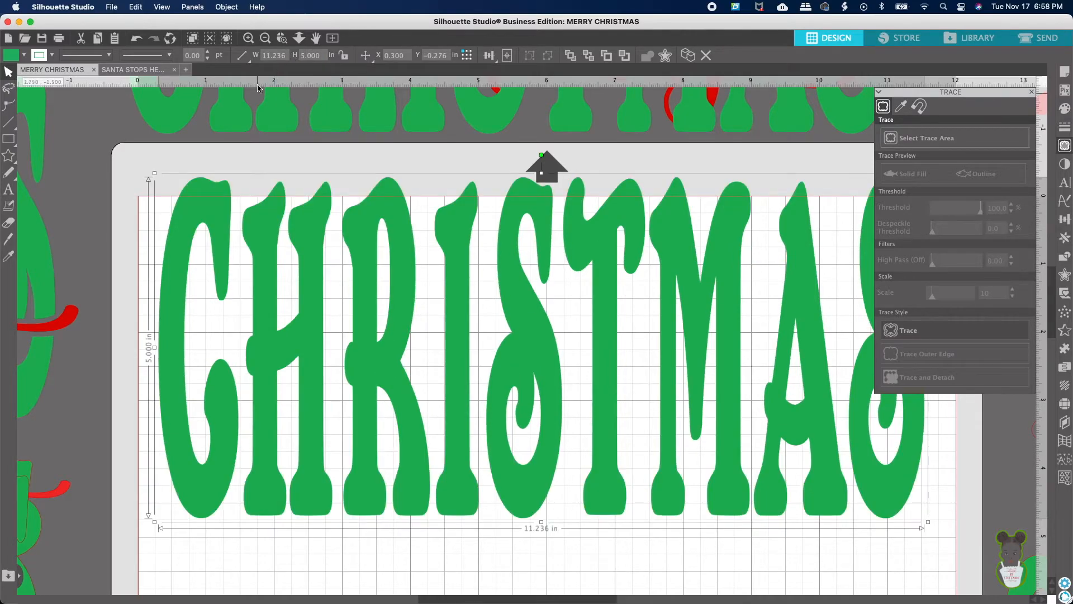
pyautogui.click(278, 55)
pyautogui.write('11')
pyautogui.press('Return')
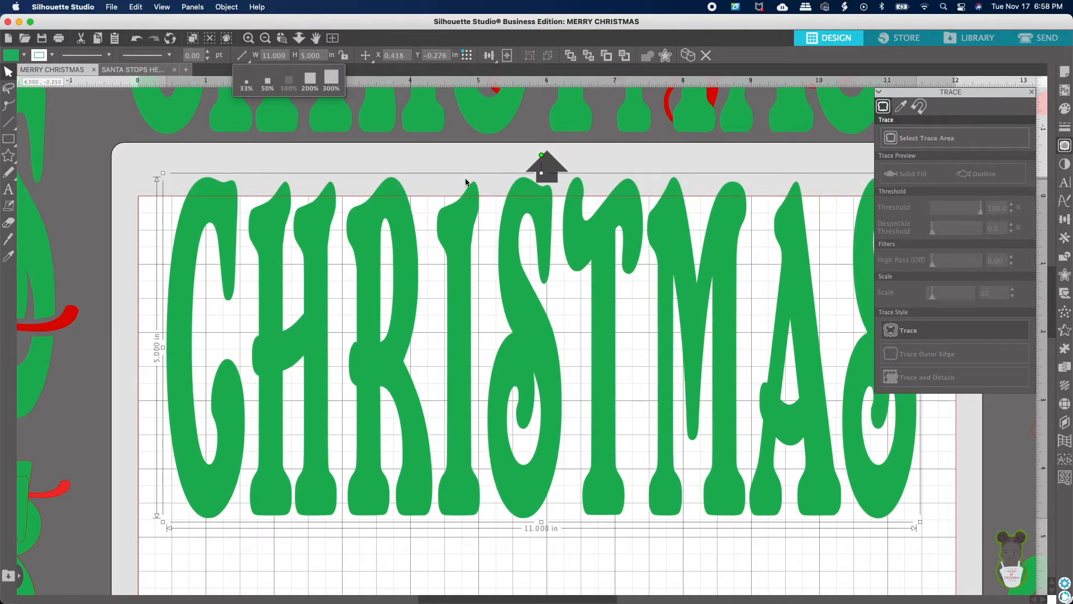
pyautogui.click(508, 56)
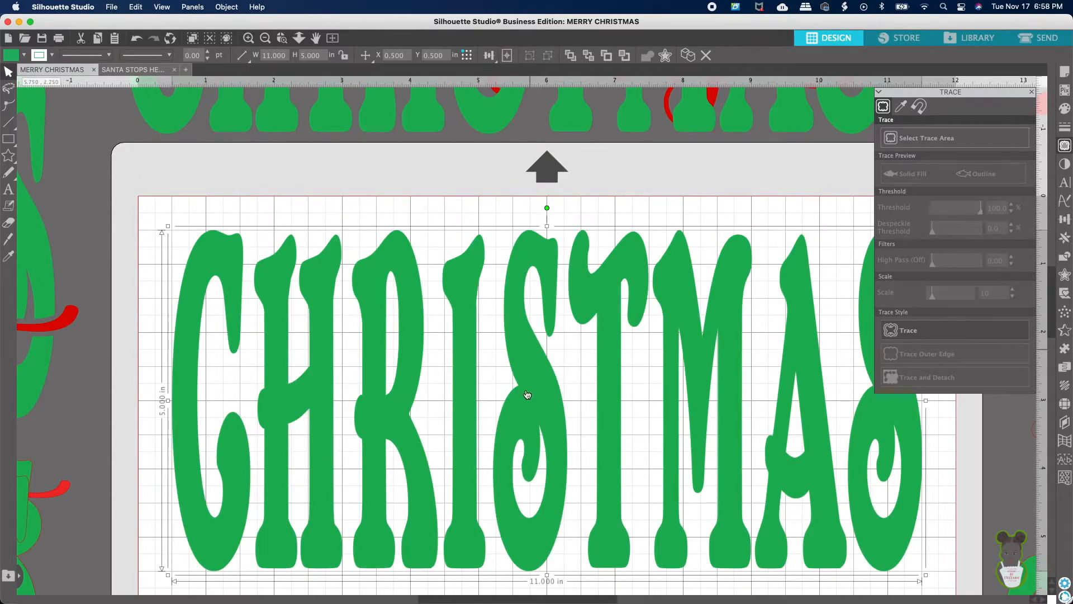
# Step: Delete the smaller green CHRISTMAS copy above the page
pyautogui.scroll(-5, 510, 360)
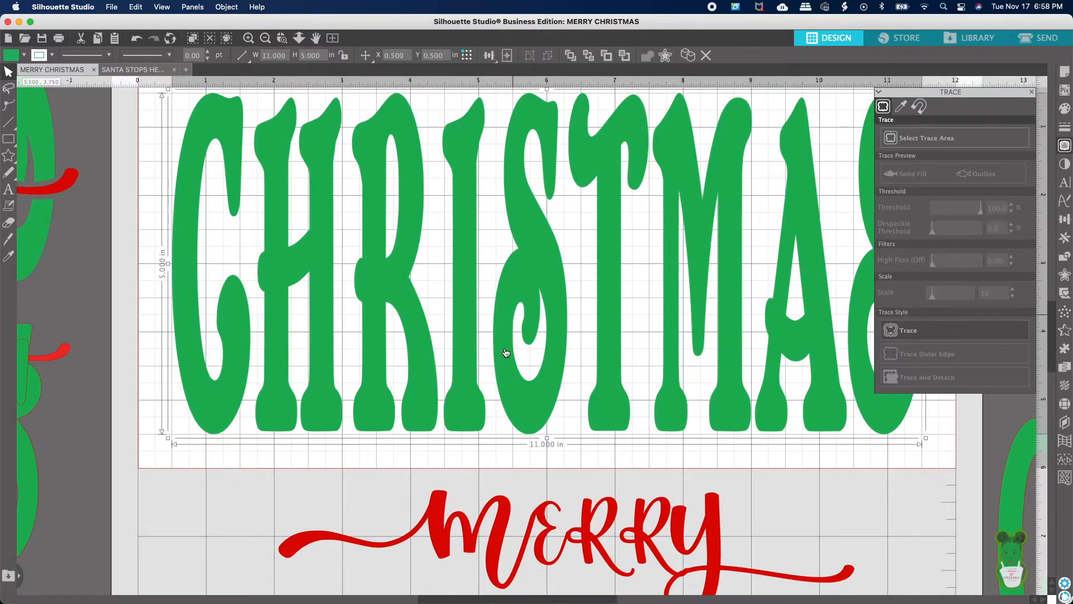
pyautogui.click(825, 519)
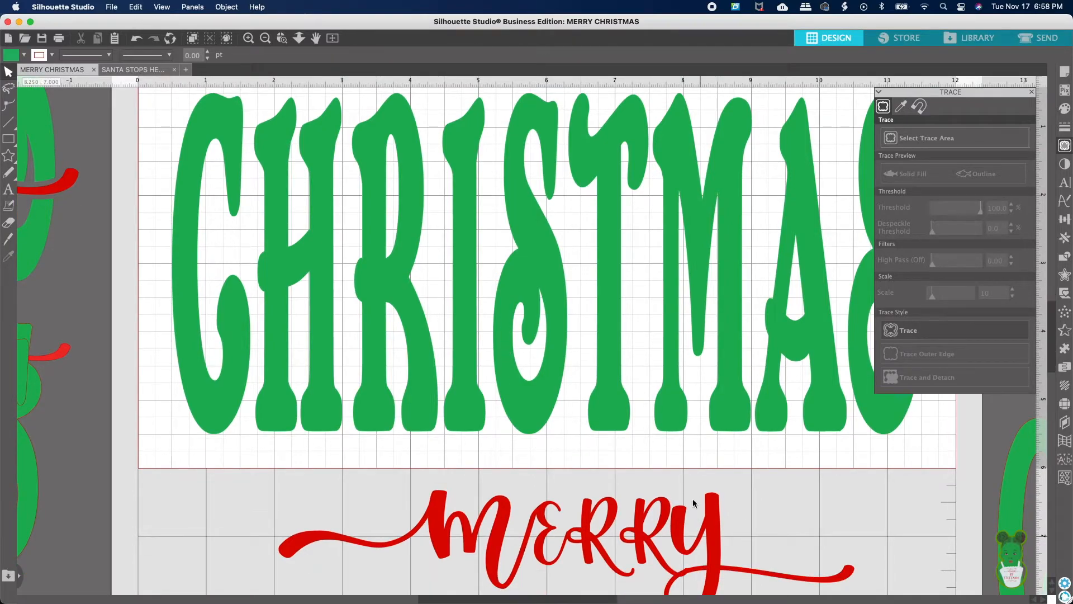
pyautogui.scroll(5, 674, 379)
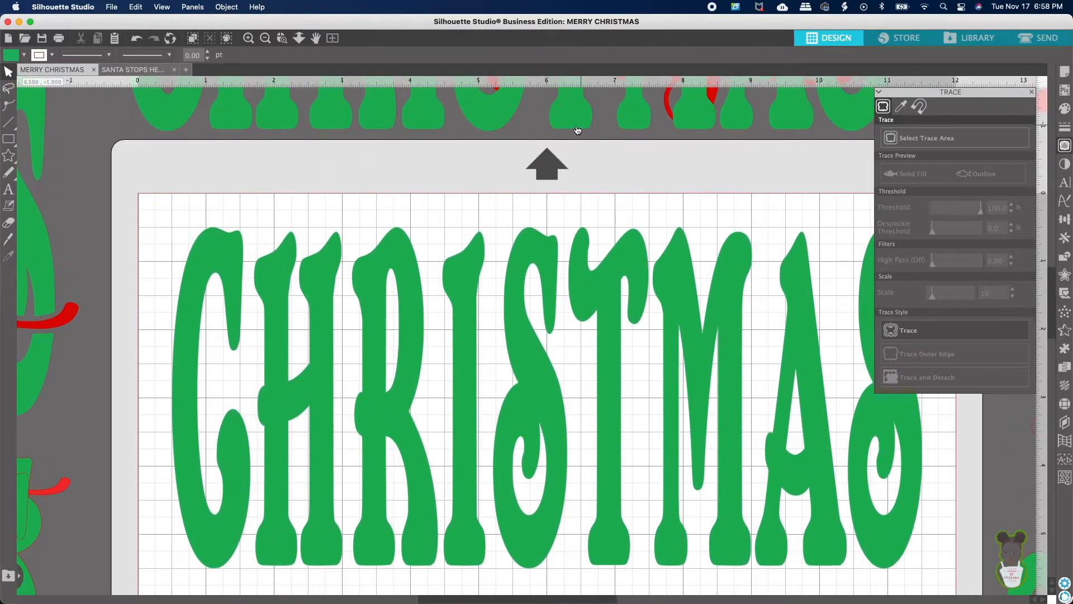
pyautogui.click(577, 130)
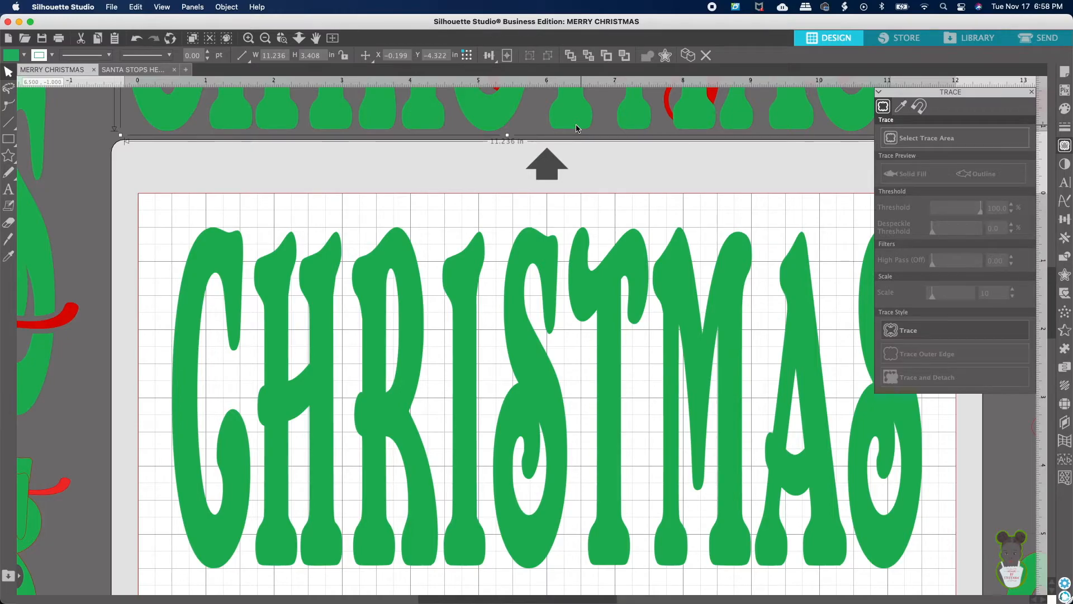
pyautogui.press('Delete')
# Step: Duplicate the resized CHRISTMAS lettering directly above the original
pyautogui.click(546, 270)
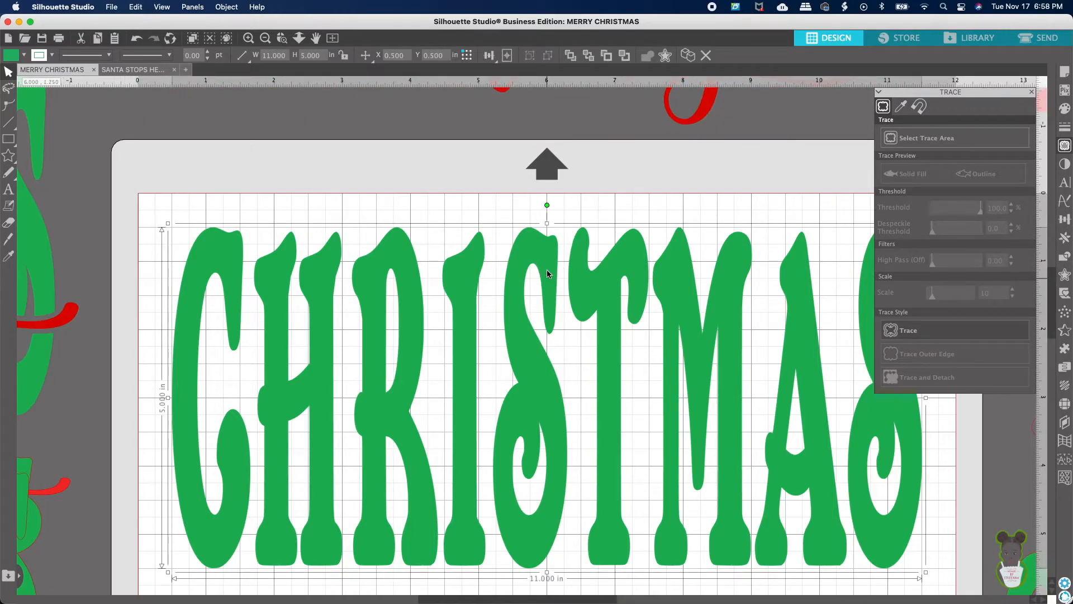
pyautogui.press('super+Up')
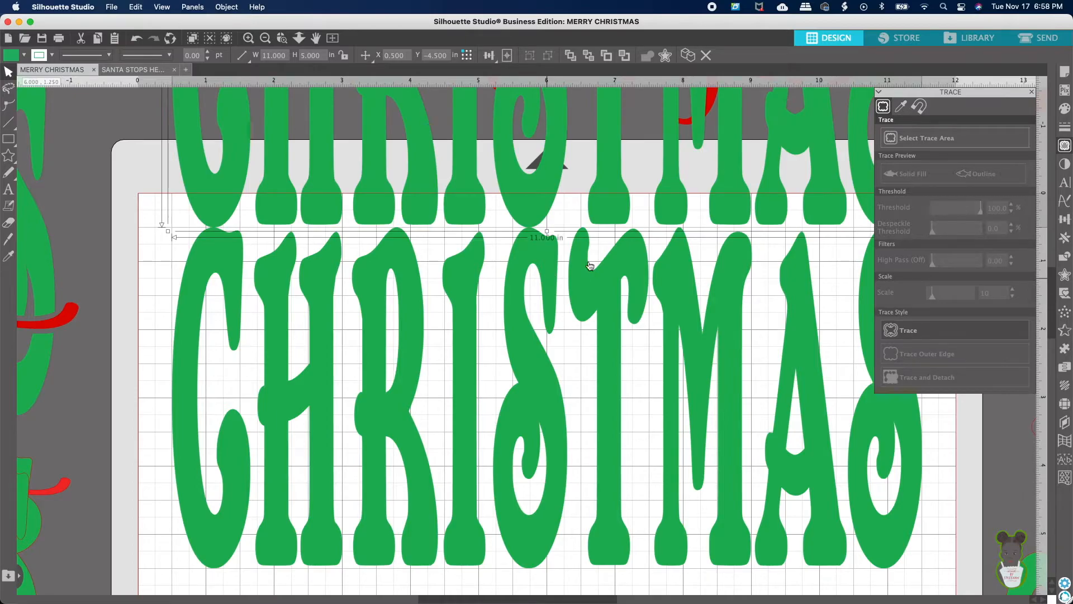
# Step: Move the duplicate CHRISTMAS lettering up clear of the page, to Y -6.000 in
pyautogui.moveTo(610, 182); pyautogui.dragTo(610, 71)
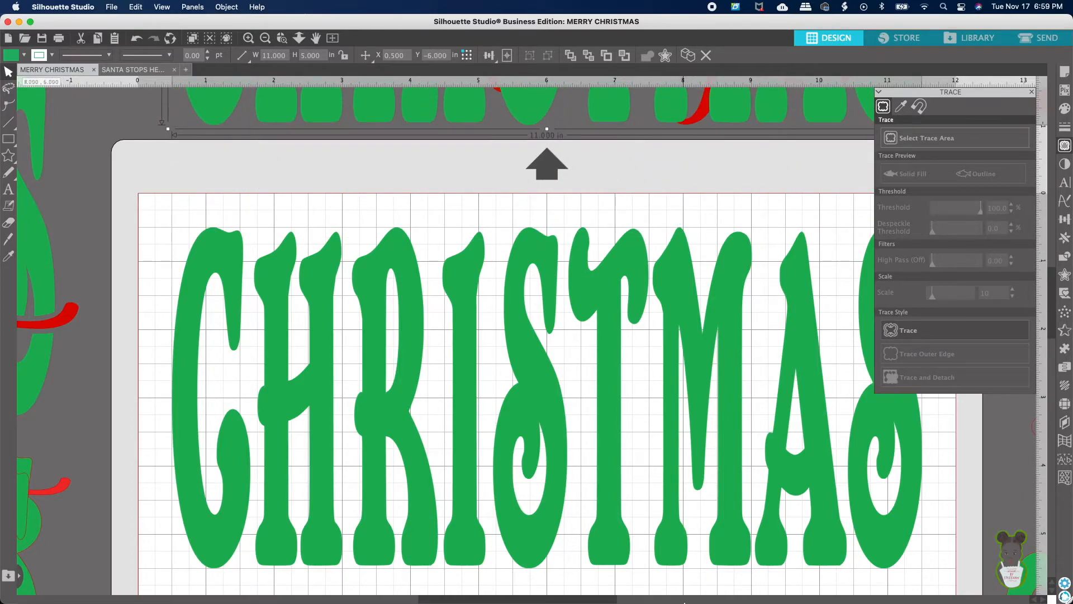
# Step: Move the red MERRY up onto the CHRISTMAS lettering on the page and send CHRISTMAS behind it
pyautogui.scroll(-5, 566, 590)
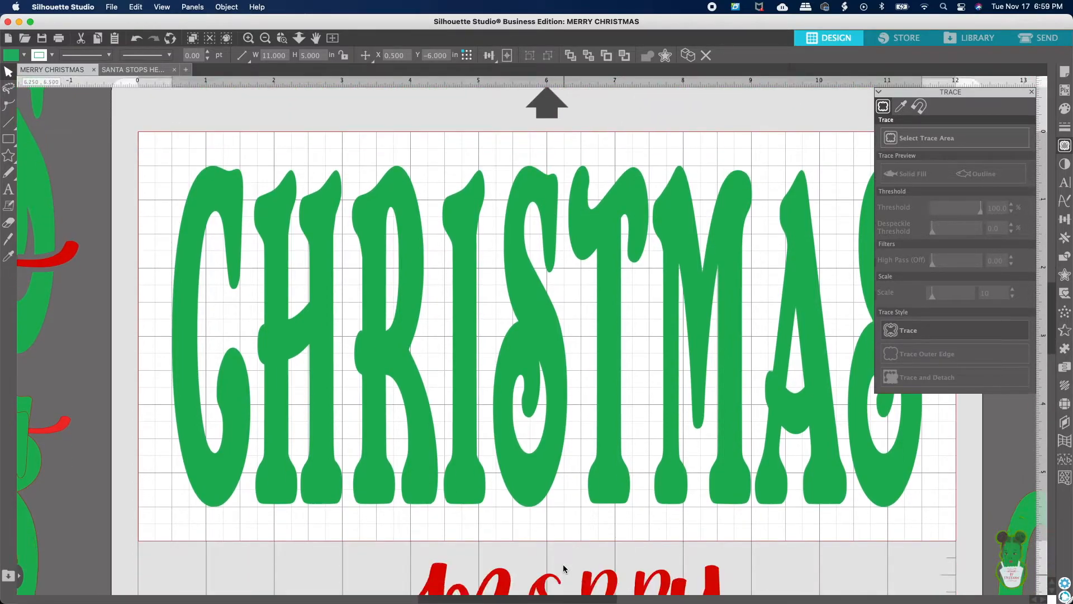
pyautogui.scroll(-2, 583, 579)
pyautogui.click(584, 573)
pyautogui.moveTo(590, 471); pyautogui.dragTo(609, 199)
pyautogui.click(608, 240)
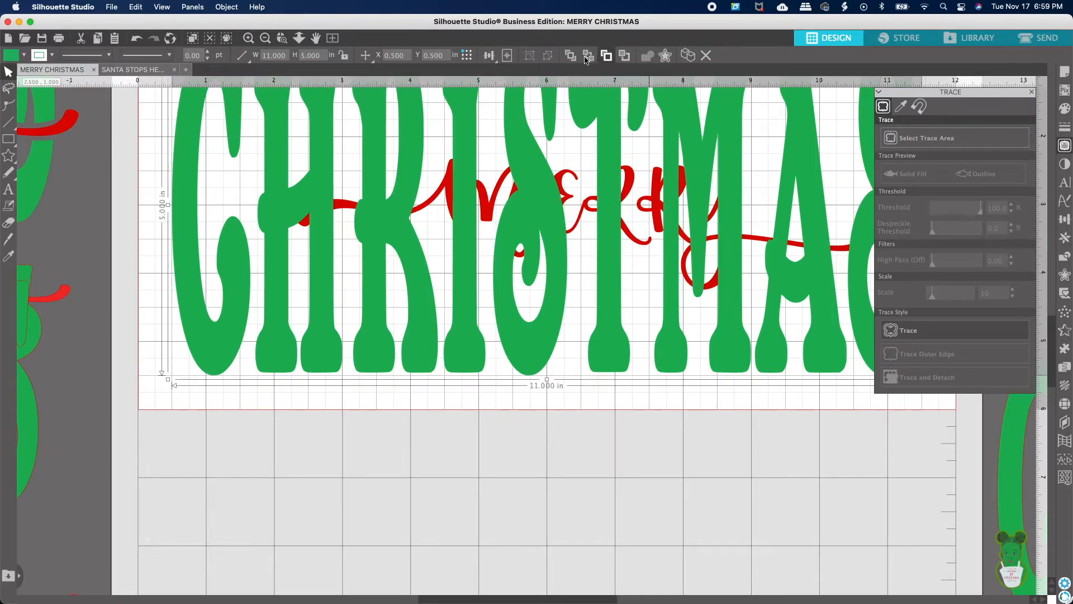
pyautogui.click(588, 57)
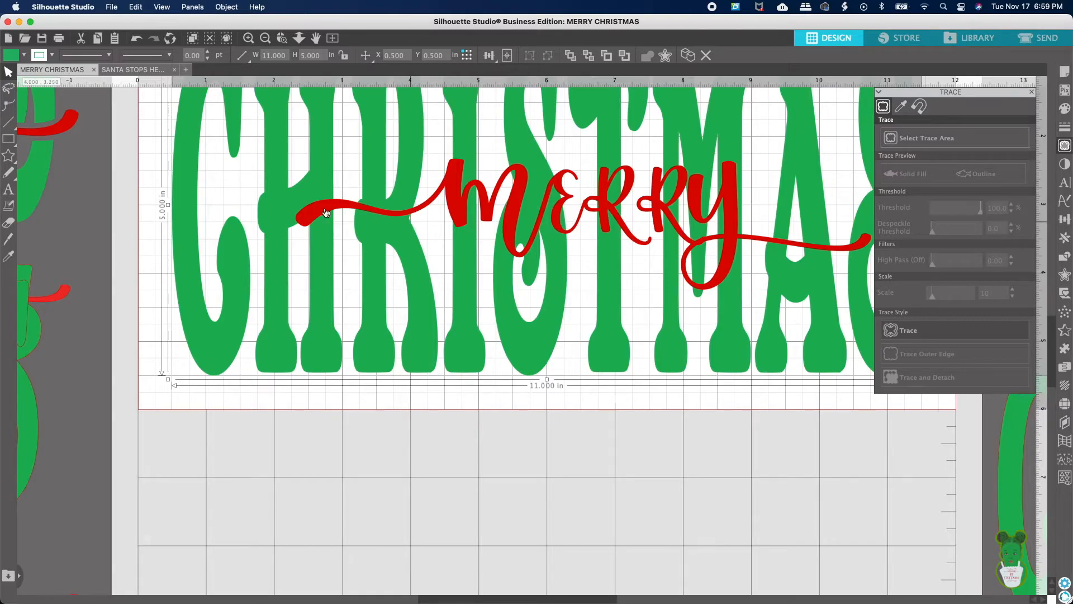
# Step: Stretch MERRY on both sides to 11.750 in wide so its swashes extend past the CHRISTMAS lettering
pyautogui.click(306, 220)
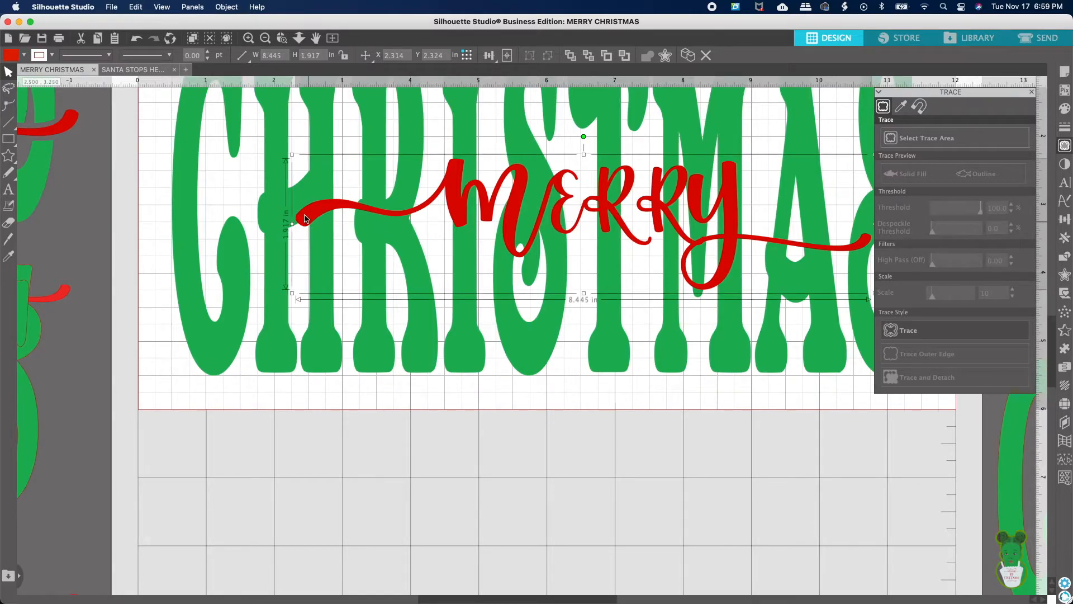
pyautogui.moveTo(286, 223); pyautogui.dragTo(146, 207)
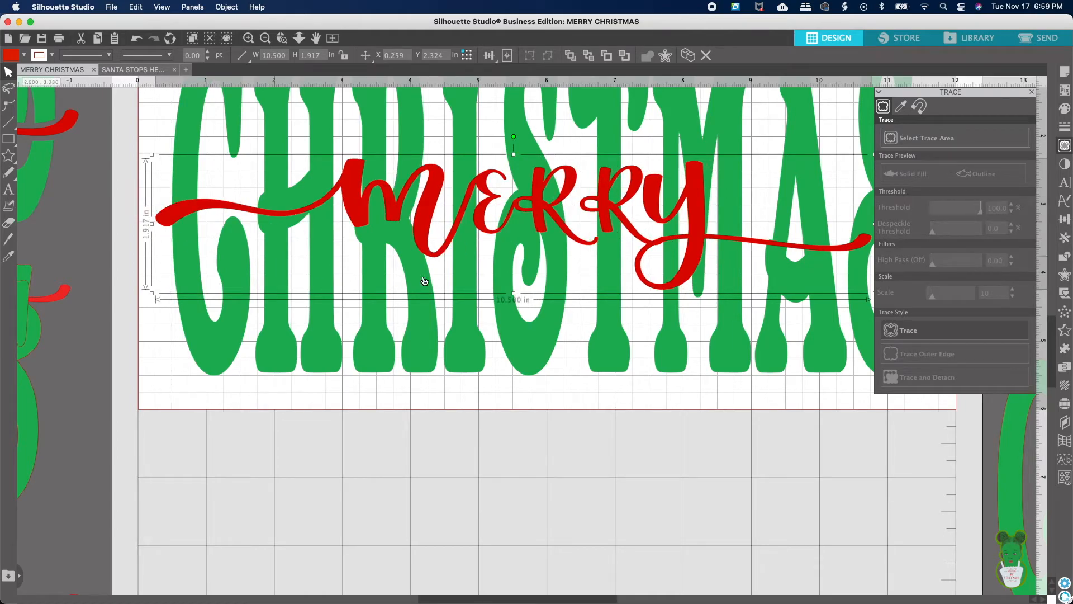
pyautogui.moveTo(608, 599); pyautogui.dragTo(691, 599)
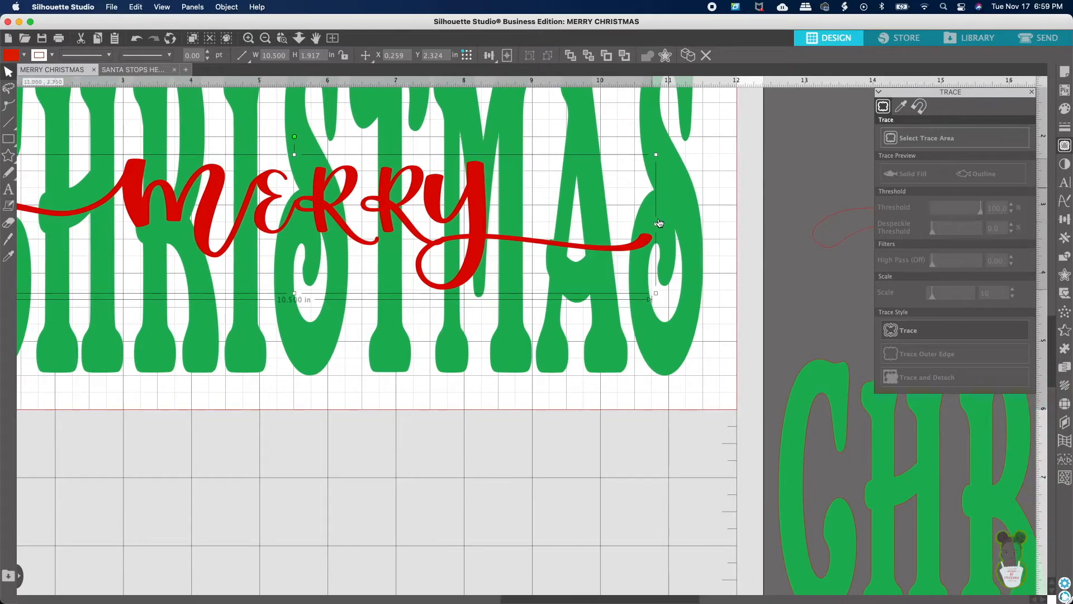
pyautogui.moveTo(657, 223); pyautogui.dragTo(735, 230)
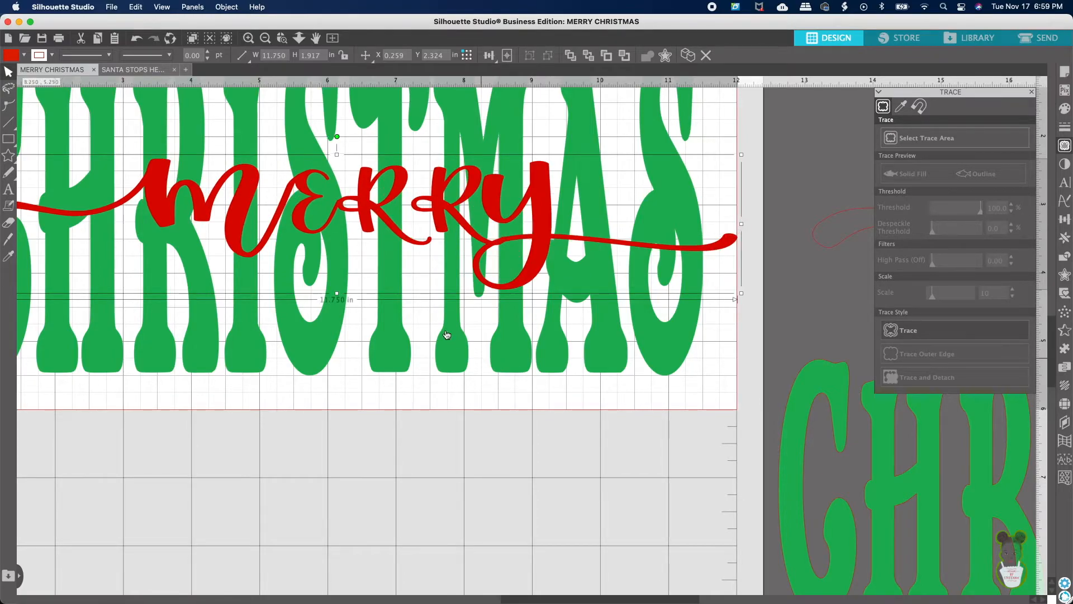
# Step: Stretch MERRY upward and downward to a height of 3.500 in
pyautogui.scroll(1, 442, 334)
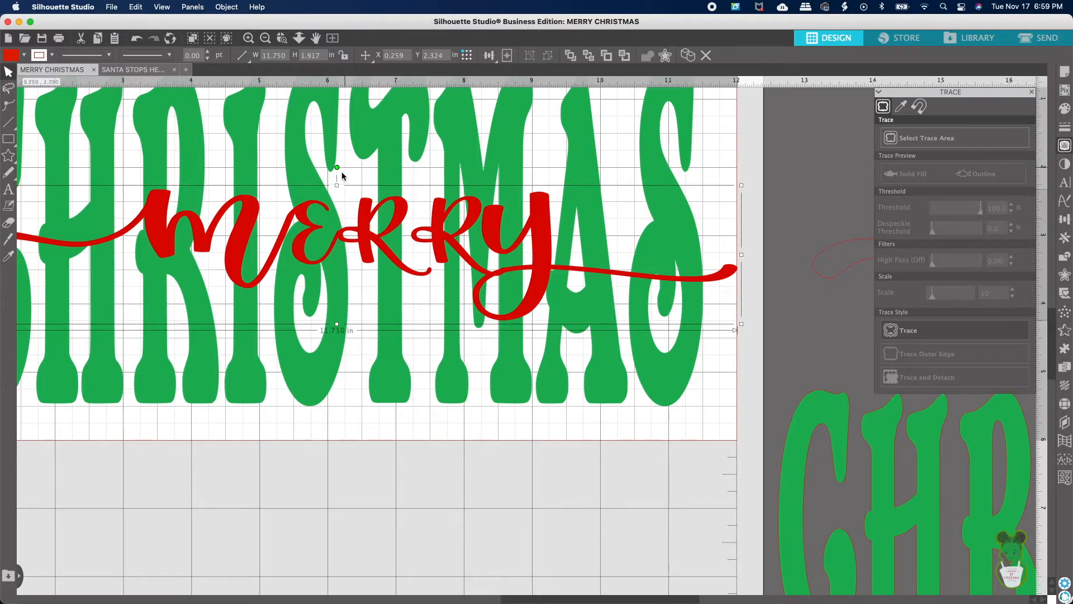
pyautogui.moveTo(336, 185); pyautogui.dragTo(332, 124)
pyautogui.moveTo(337, 324); pyautogui.dragTo(350, 375)
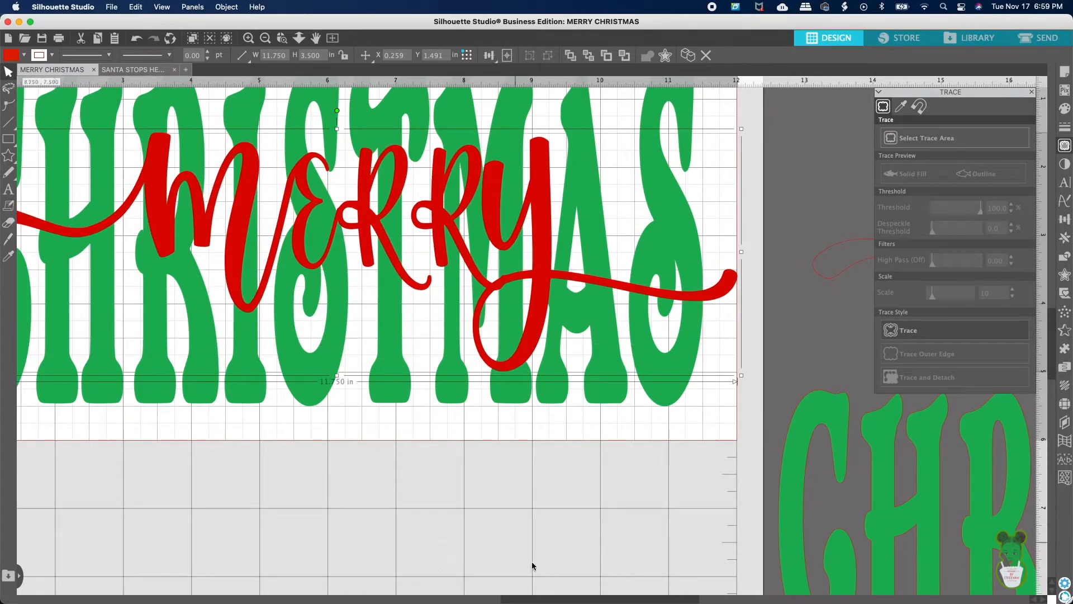
# Step: Align the centers of MERRY and the CHRISTMAS lettering on the page, and close the Trace settings
pyautogui.moveTo(539, 594); pyautogui.dragTo(480, 590)
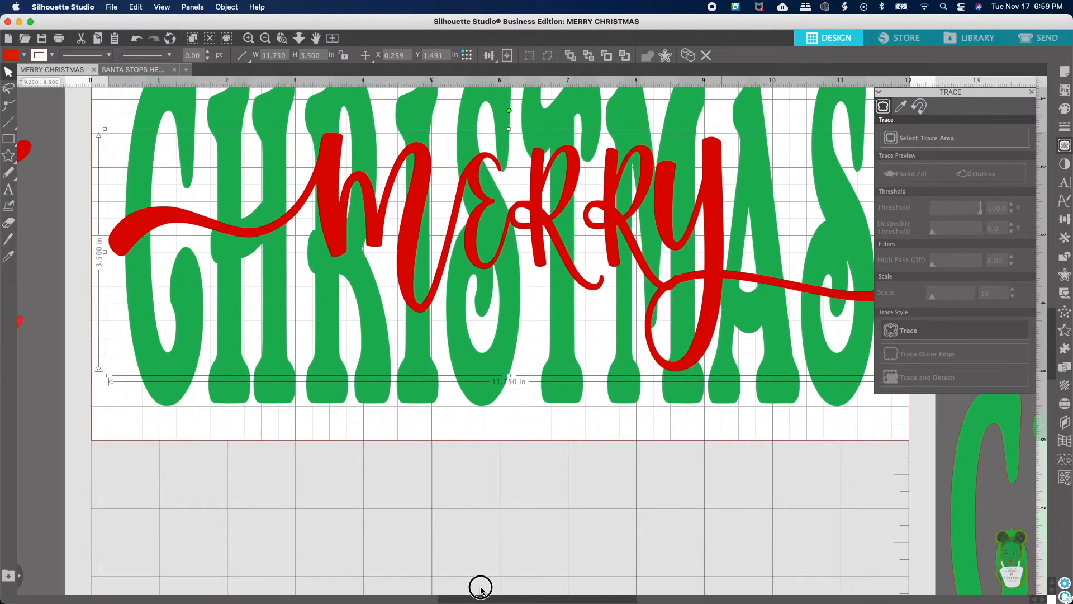
pyautogui.click(494, 436)
pyautogui.moveTo(109, 438); pyautogui.dragTo(851, 76)
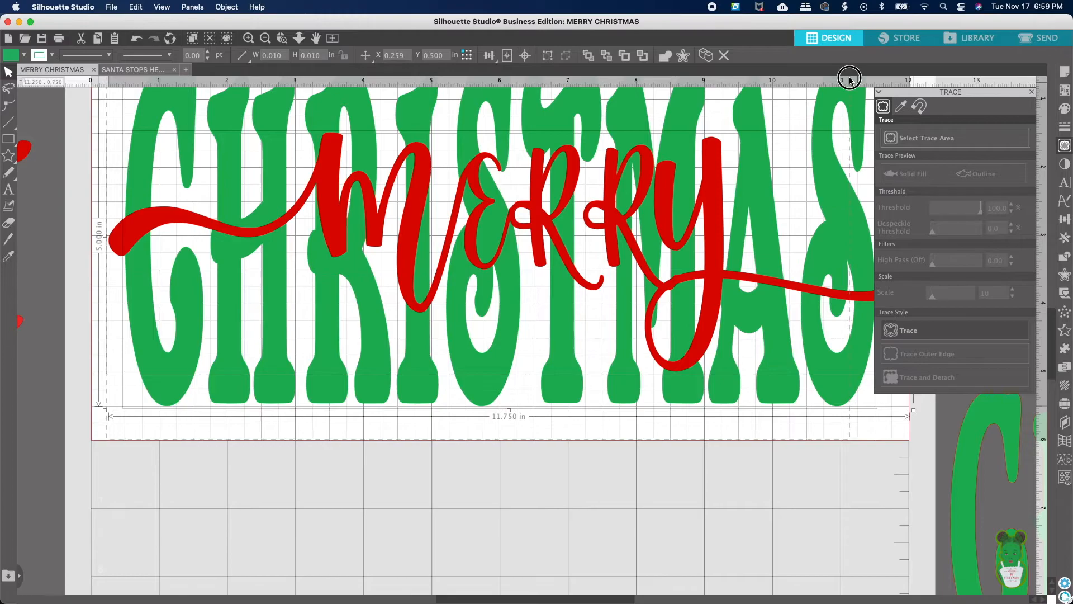
pyautogui.click(525, 56)
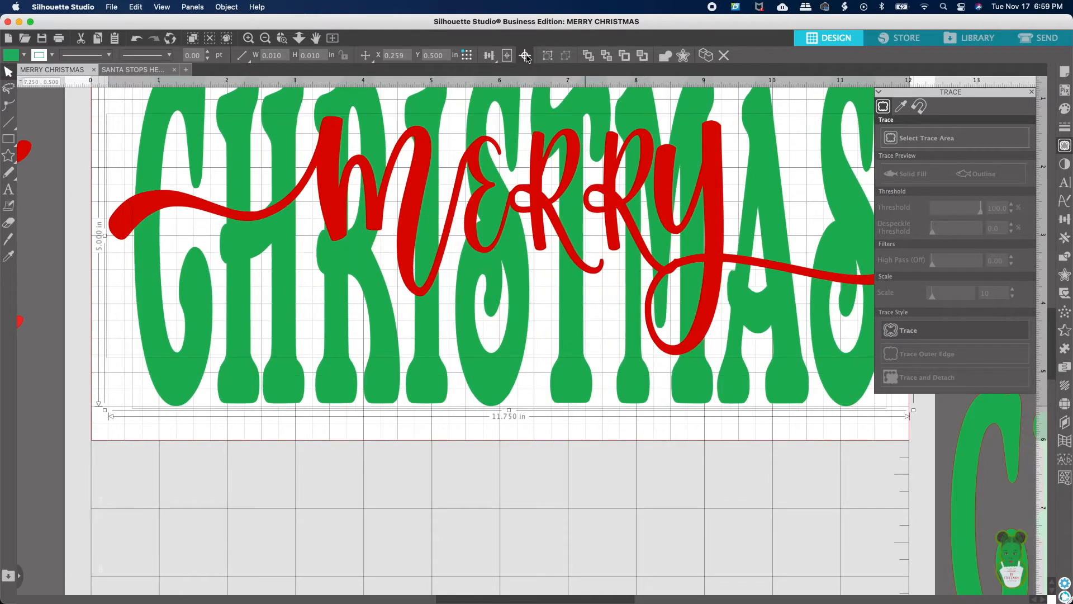
pyautogui.scroll(5, 533, 506)
pyautogui.click(532, 505)
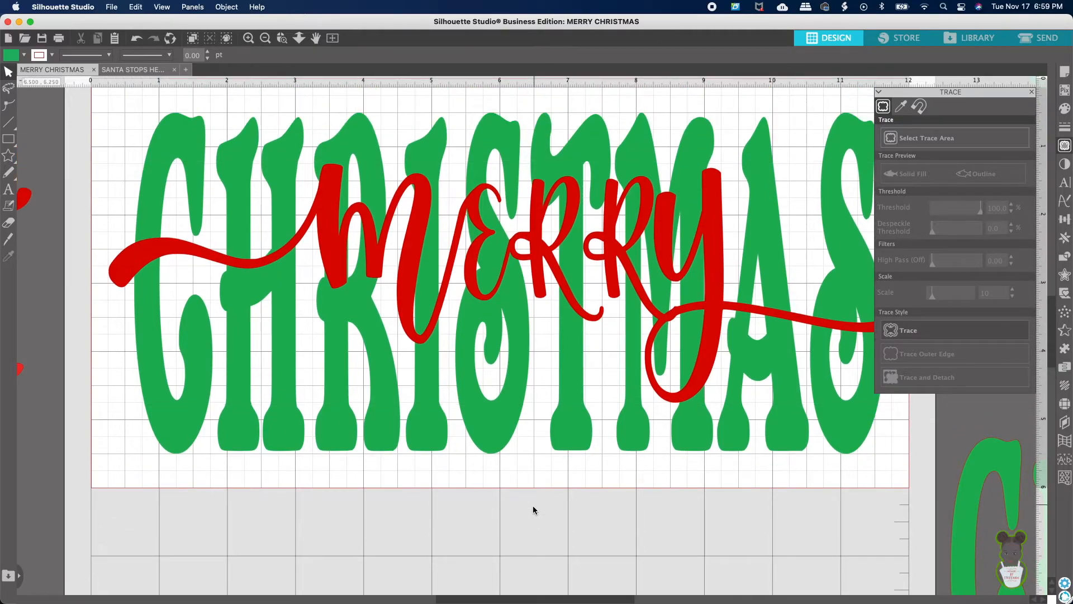
pyautogui.click(1032, 93)
pyautogui.scroll(-3, 835, 506)
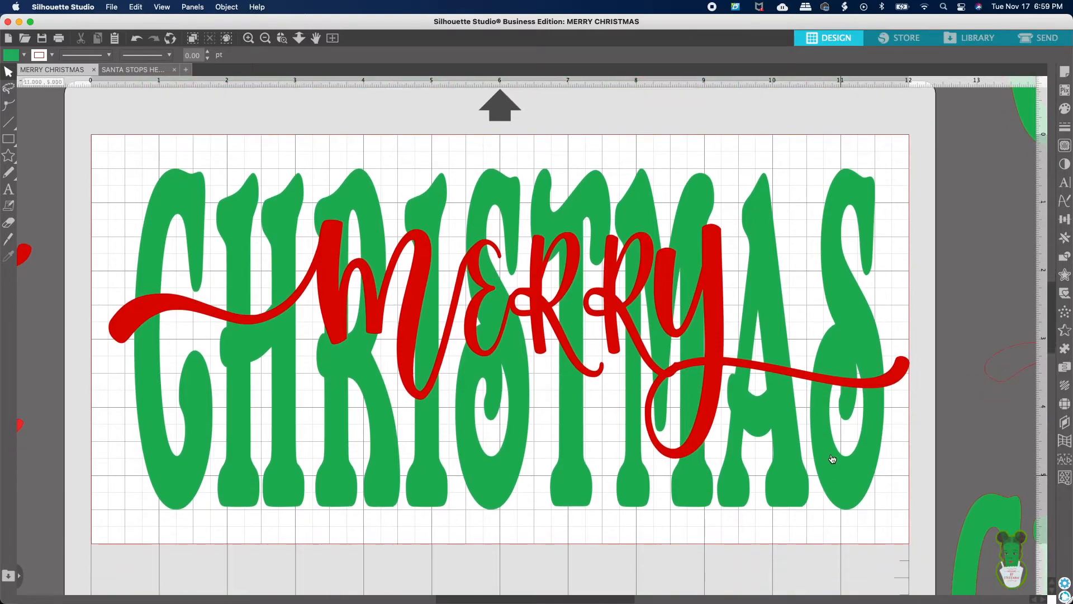
# Step: Nudge MERRY down over the CHRISTMAS lettering in 0.010 in increments to Y 1.430 in
pyautogui.scroll(-5, 832, 458)
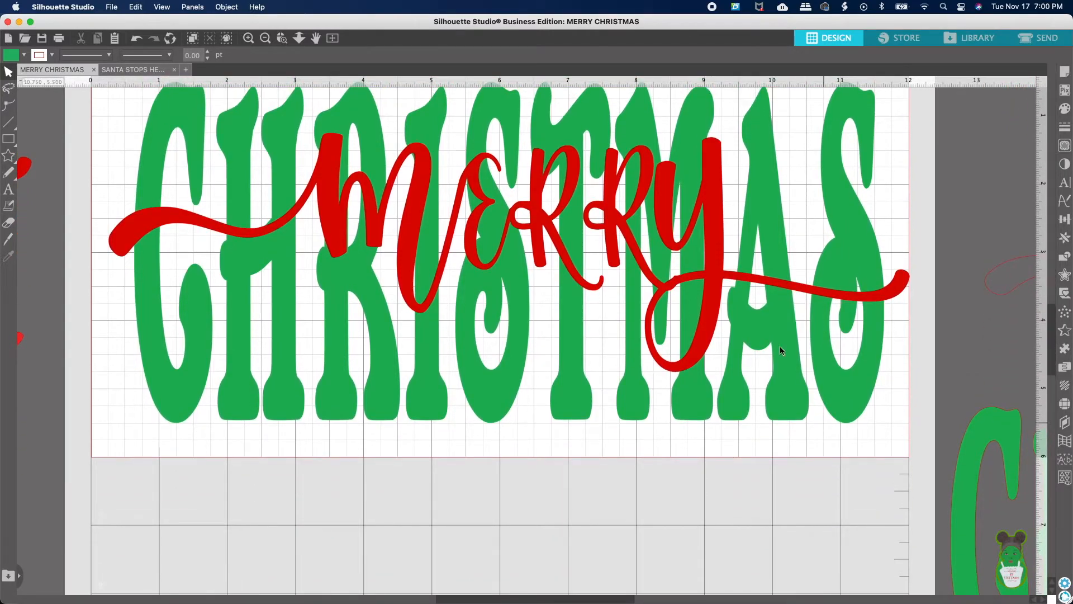
pyautogui.click(707, 319)
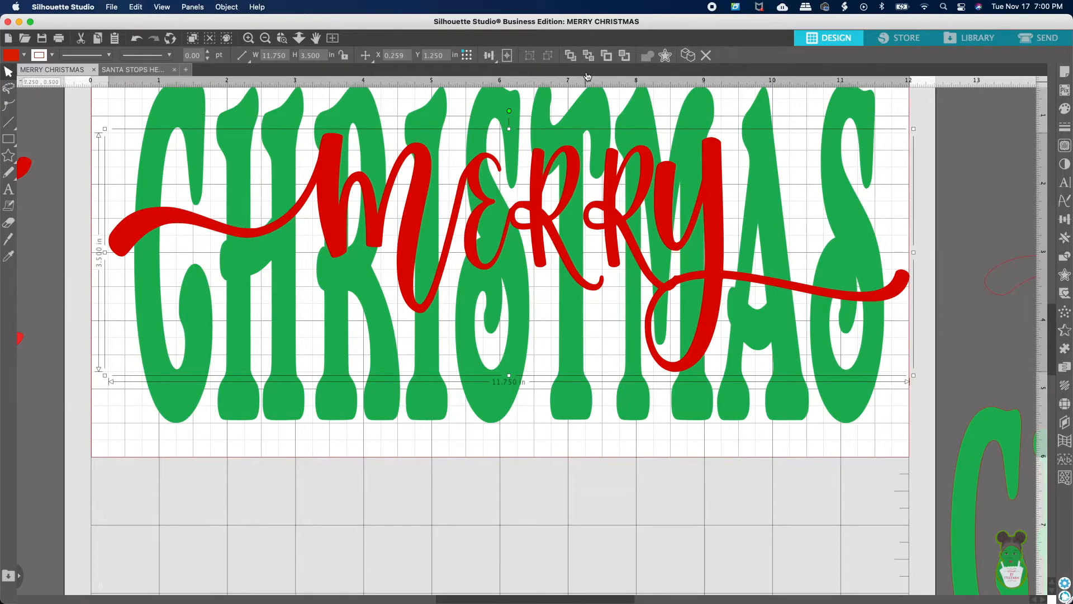
pyautogui.click(370, 61)
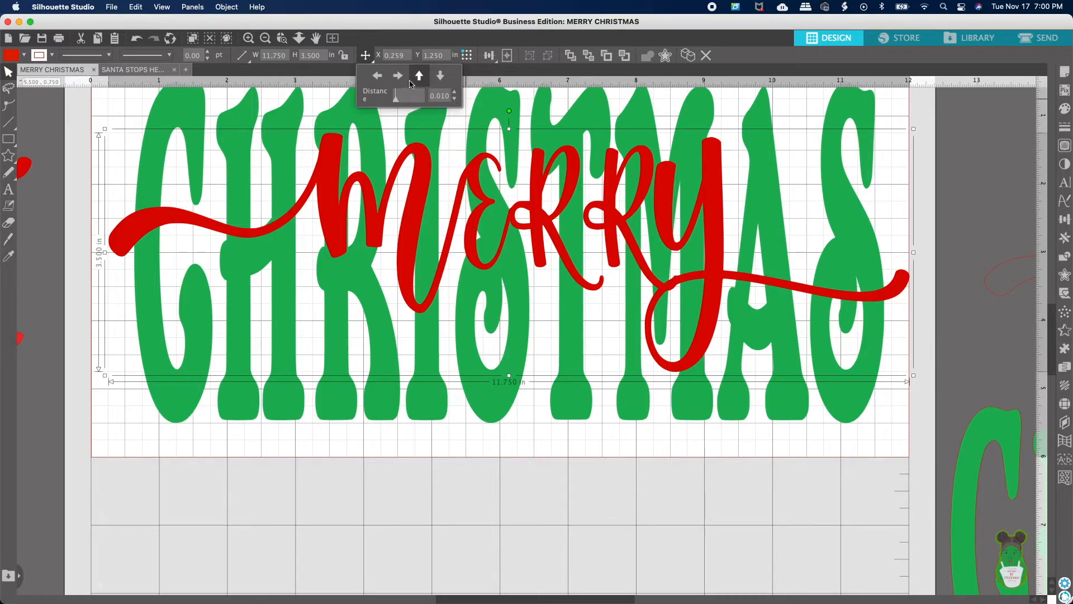
pyautogui.click(440, 79)
pyautogui.click(440, 78)
pyautogui.click(441, 79)
pyautogui.click(440, 78)
pyautogui.click(440, 78)
pyautogui.click(441, 79)
pyautogui.click(441, 78)
pyautogui.click(441, 79)
pyautogui.click(440, 78)
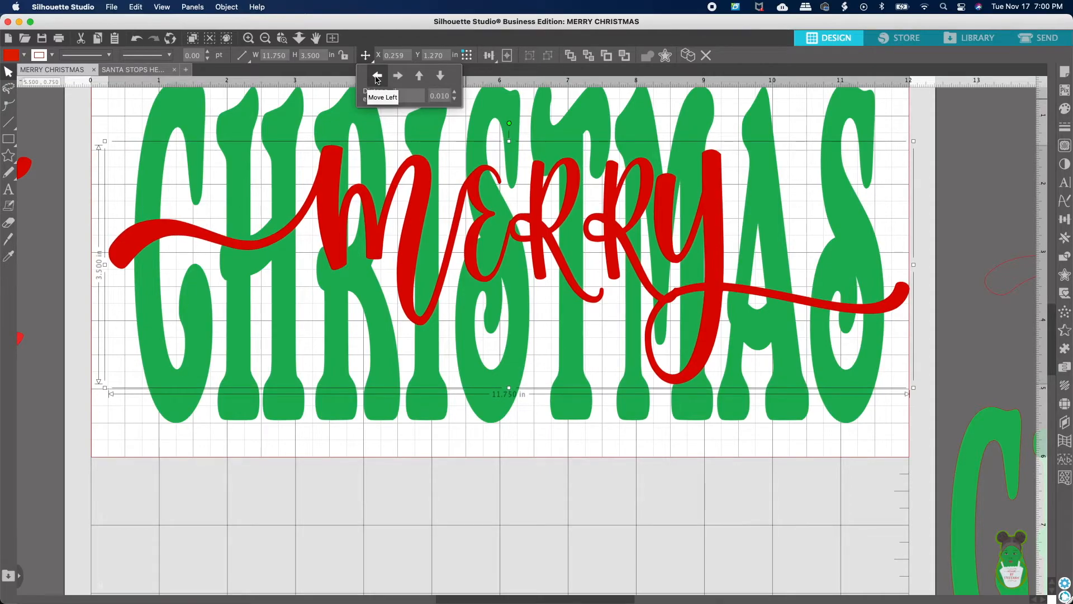
# Step: Nudge MERRY left in 0.010 in increments to X 0.169 in
pyautogui.click(377, 76)
pyautogui.click(377, 77)
pyautogui.click(377, 76)
pyautogui.click(377, 76)
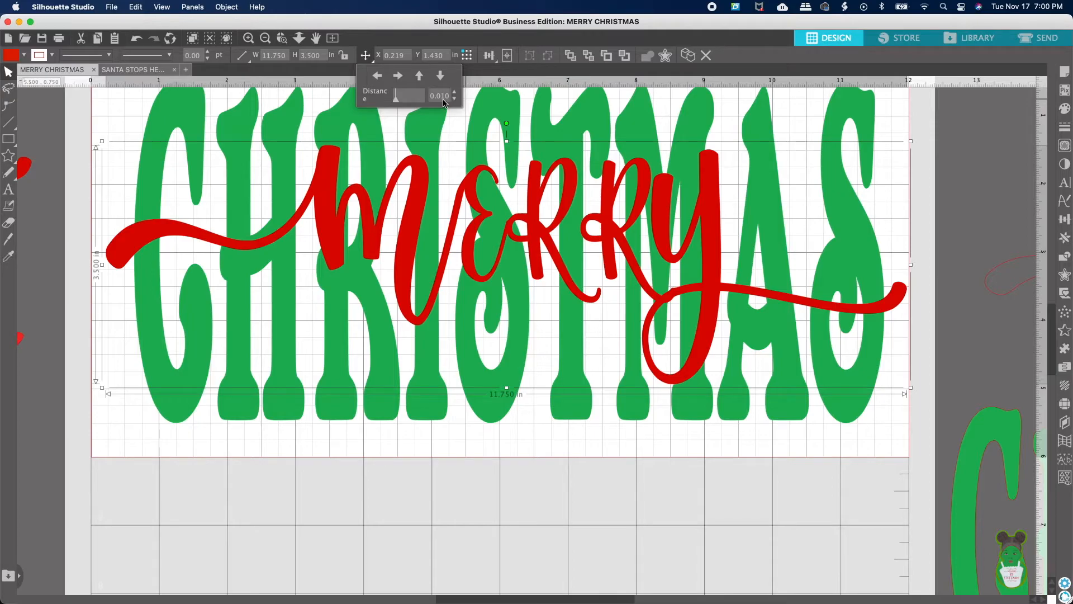
pyautogui.click(378, 77)
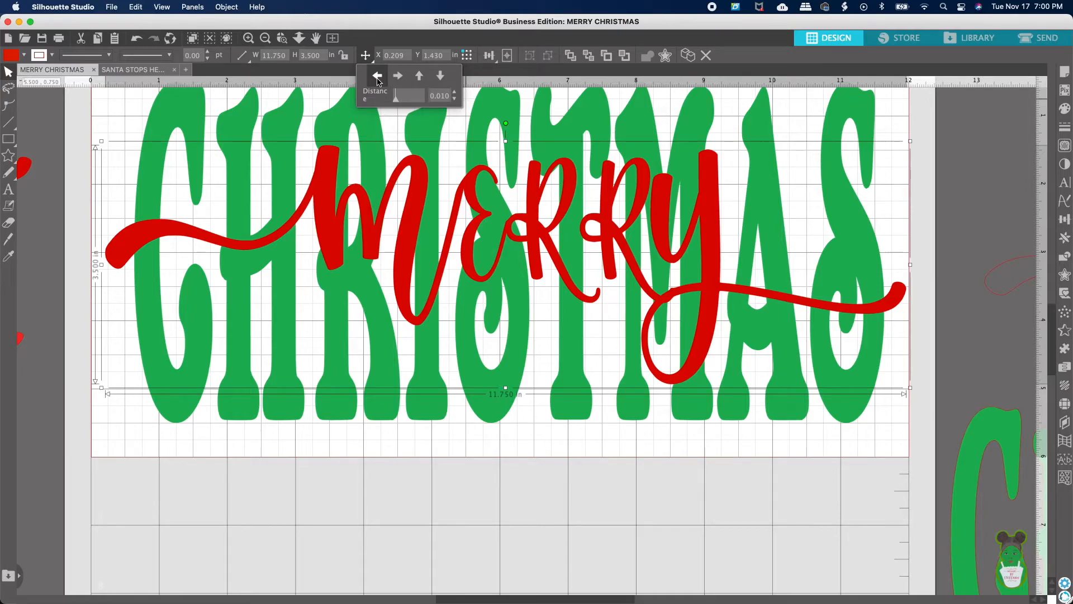
pyautogui.click(378, 77)
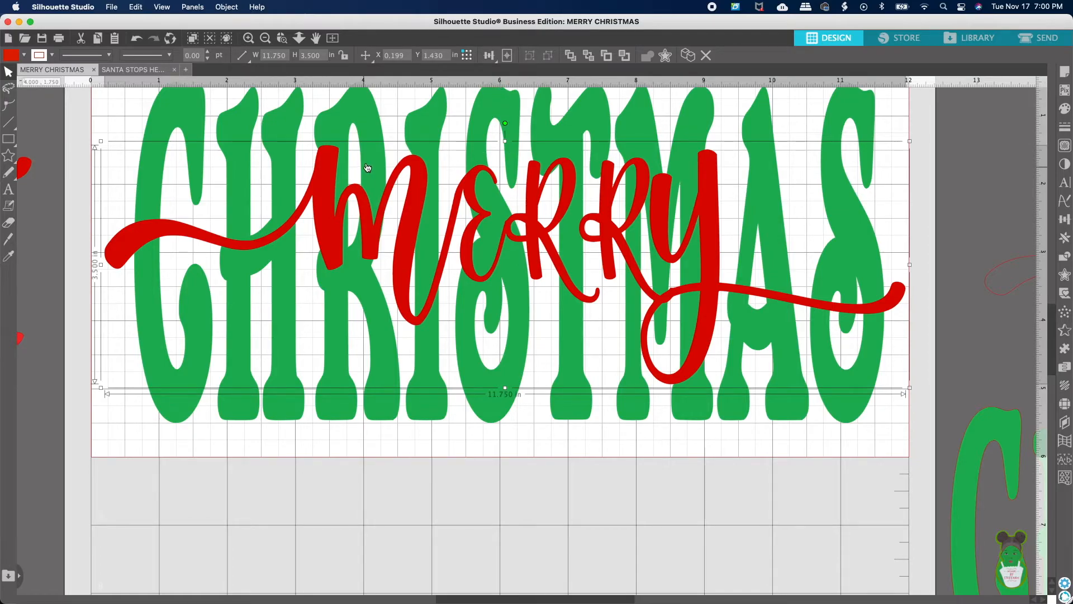
pyautogui.moveTo(3, 141)
pyautogui.moveTo(364, 56)
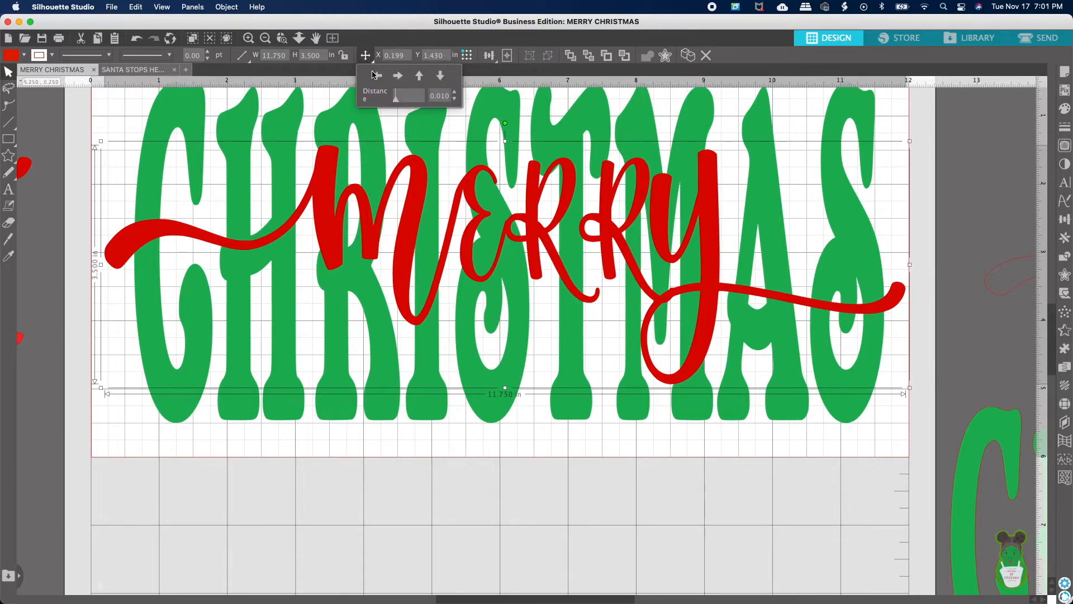
pyautogui.click(377, 76)
pyautogui.click(377, 76)
pyautogui.click(377, 77)
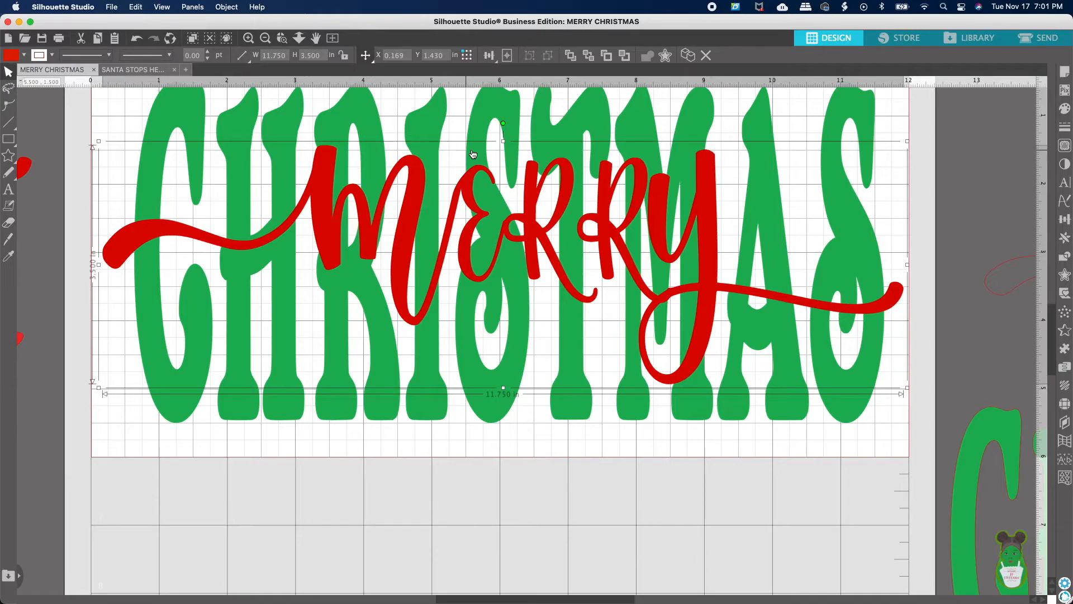
pyautogui.click(503, 465)
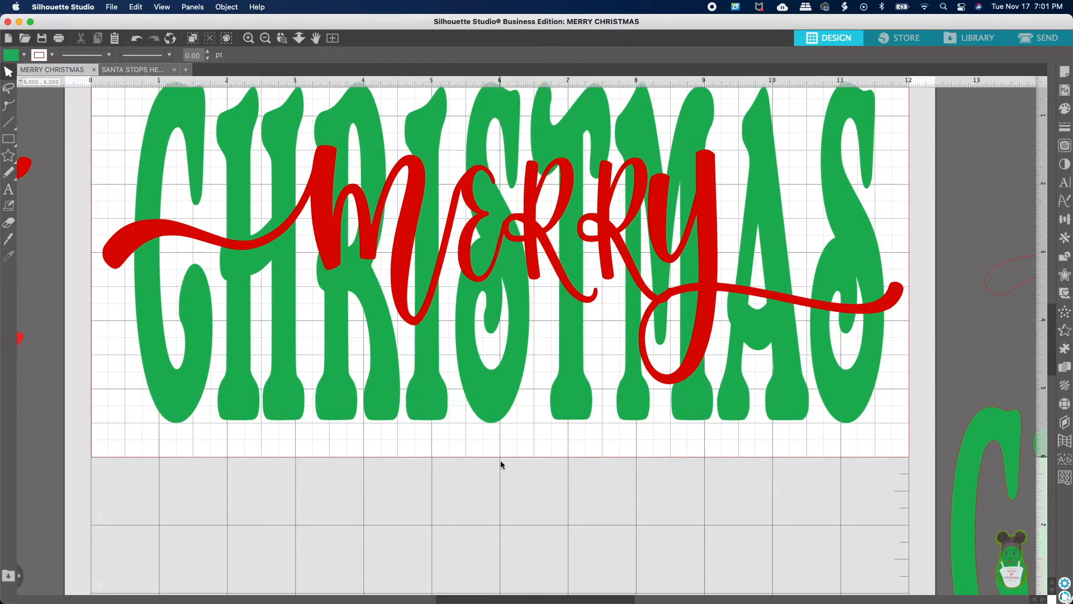
# Step: Move MERRY straight down off the CHRISTMAS lettering to just below it, at Y 5.930 in
pyautogui.scroll(1, 501, 460)
pyautogui.scroll(2, 500, 462)
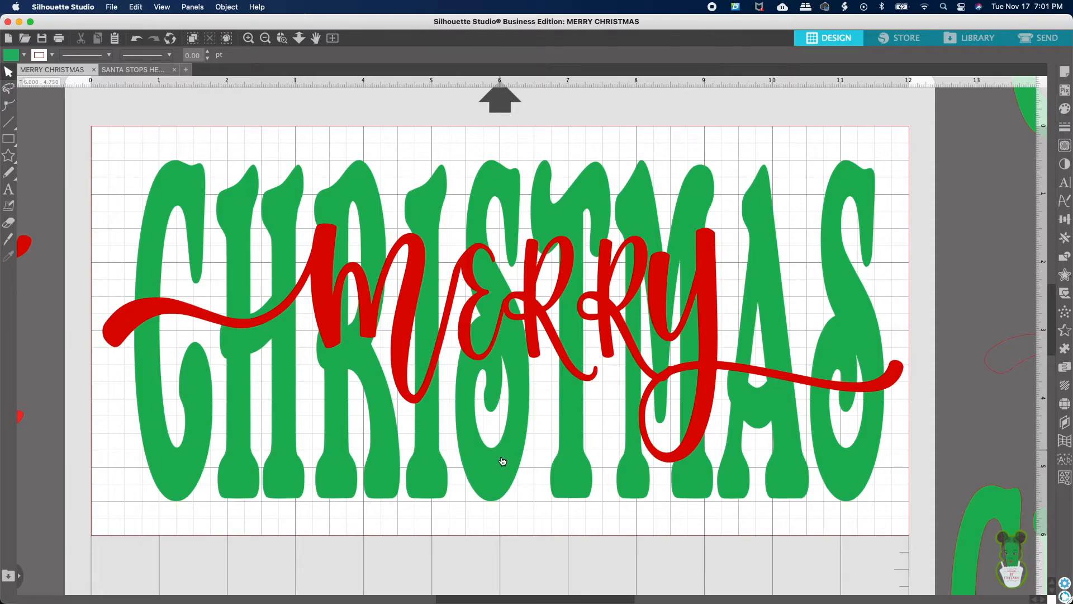
pyautogui.scroll(-2, 503, 461)
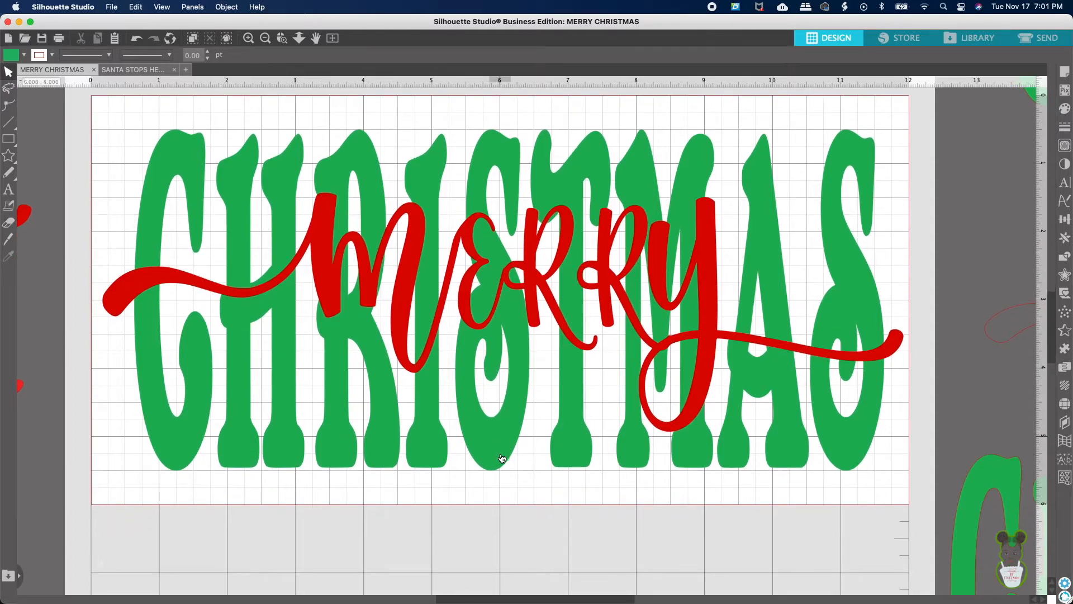
pyautogui.click(437, 335)
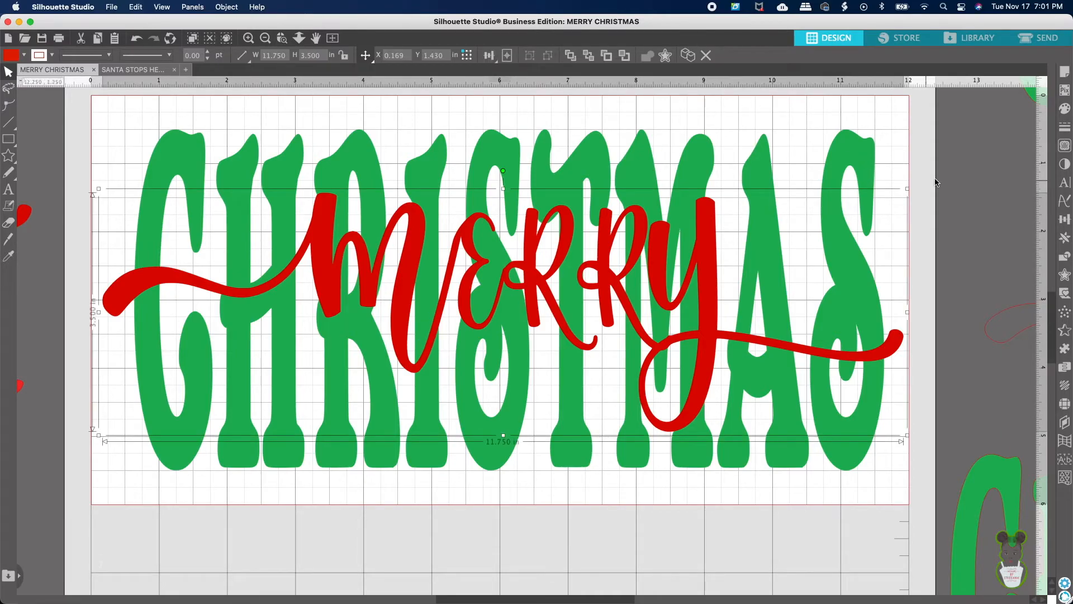
pyautogui.moveTo(711, 356); pyautogui.dragTo(700, 551)
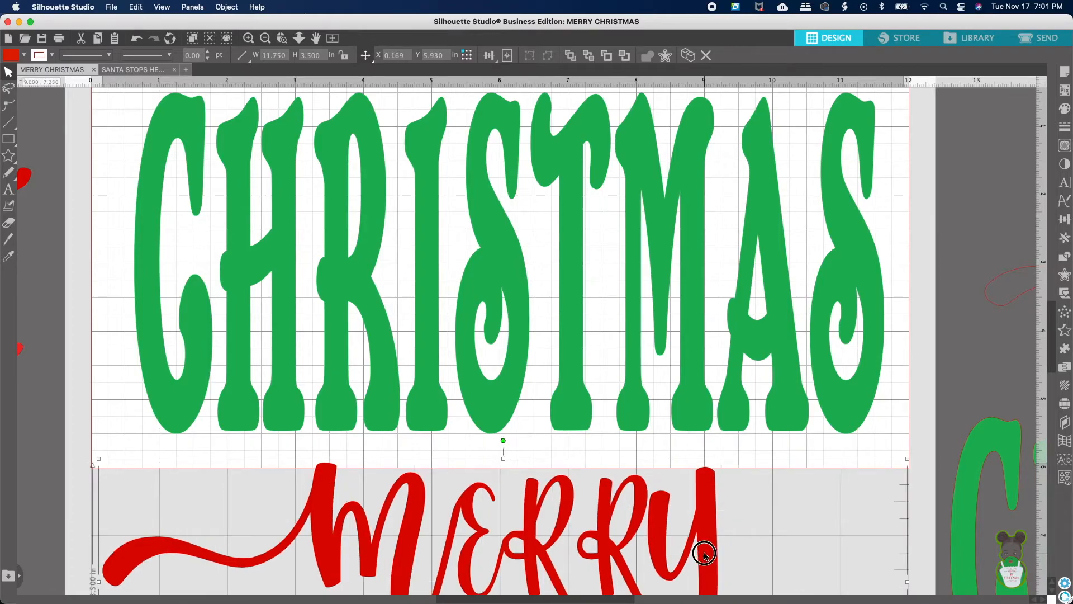
# Step: Create an offset outline around MERRY at a distance of 0.065 in
pyautogui.click(1064, 275)
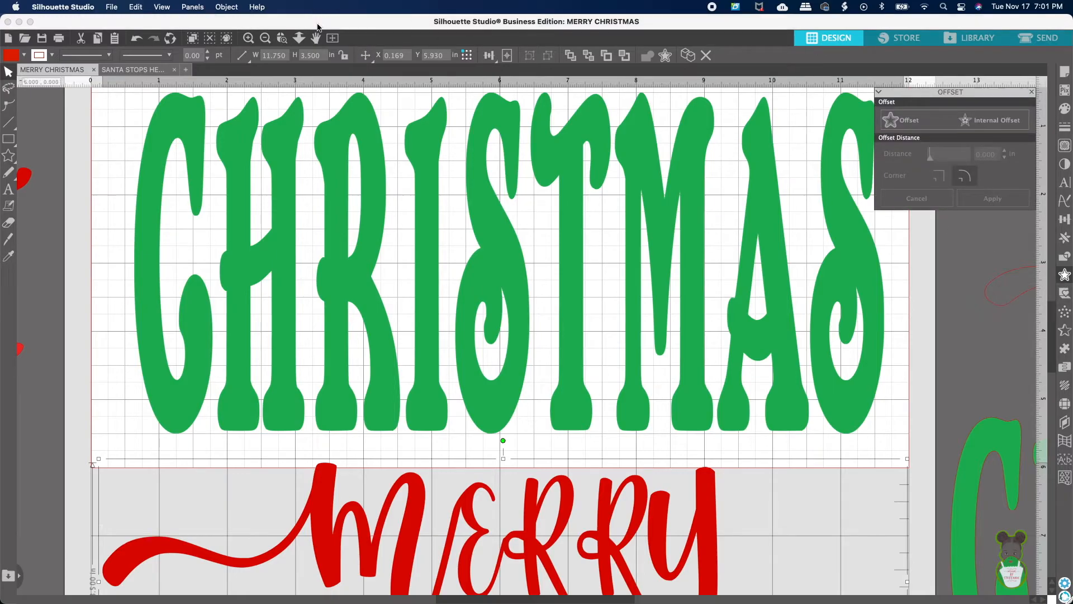
pyautogui.click(903, 120)
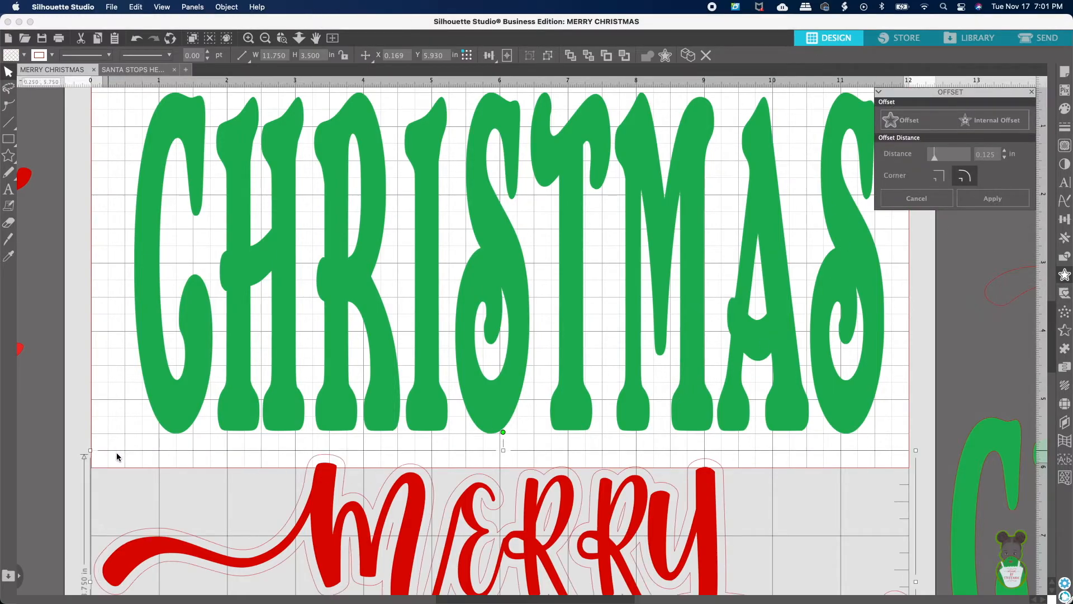
pyautogui.scroll(-5, 755, 542)
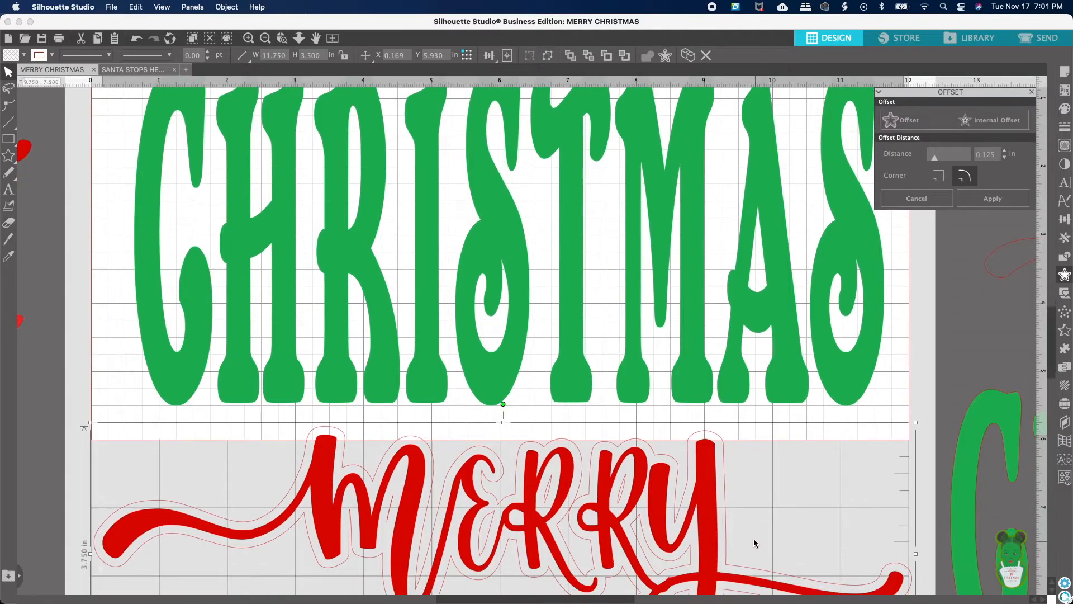
pyautogui.scroll(-2, 753, 541)
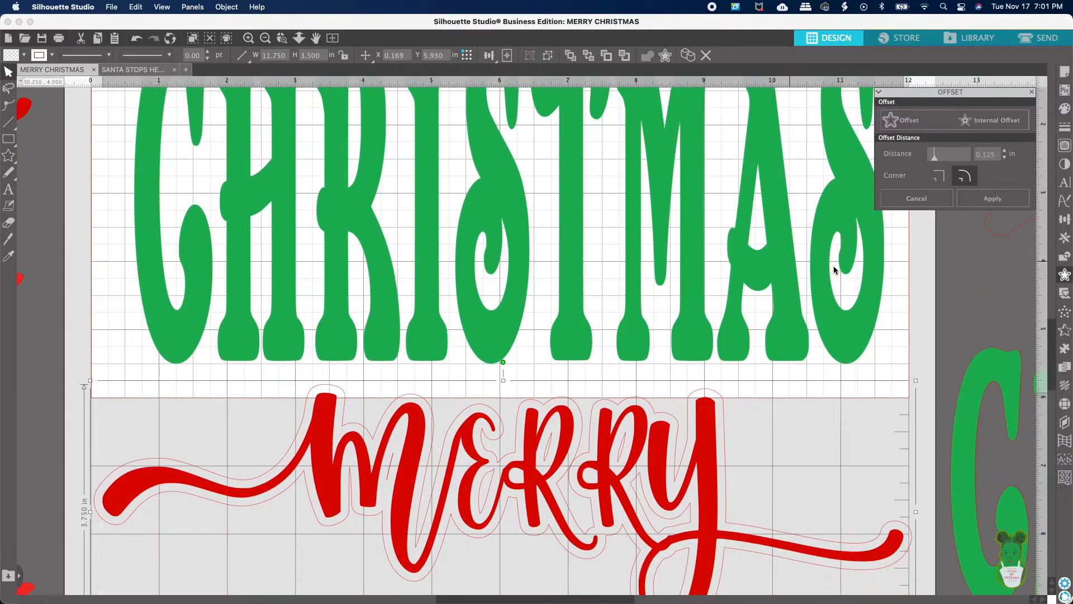
pyautogui.click(1004, 160)
pyautogui.click(1004, 159)
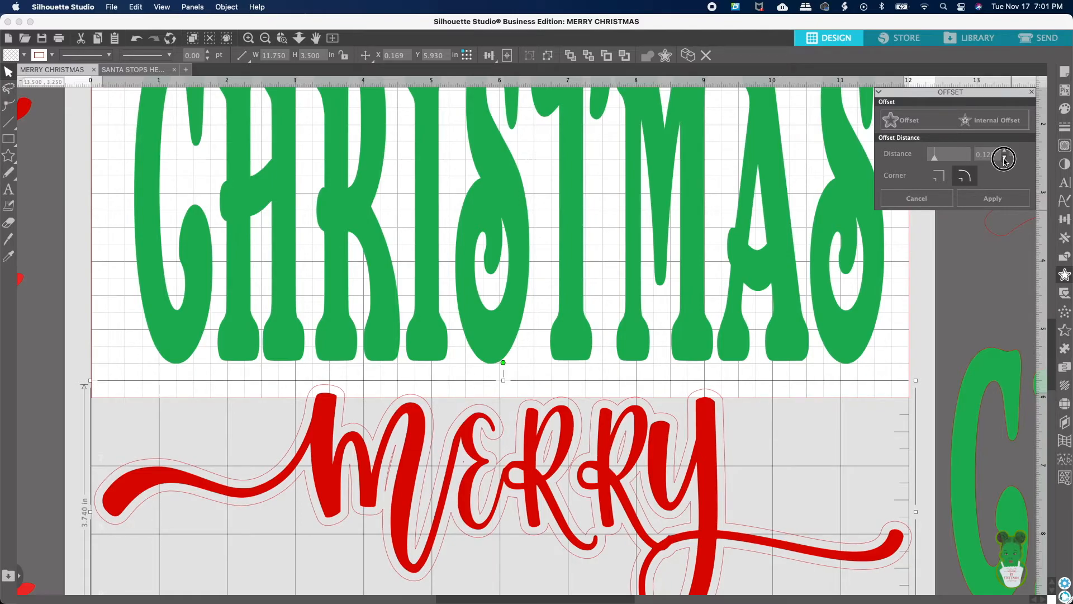
pyautogui.click(1004, 159)
pyautogui.click(1004, 159)
pyautogui.click(1004, 160)
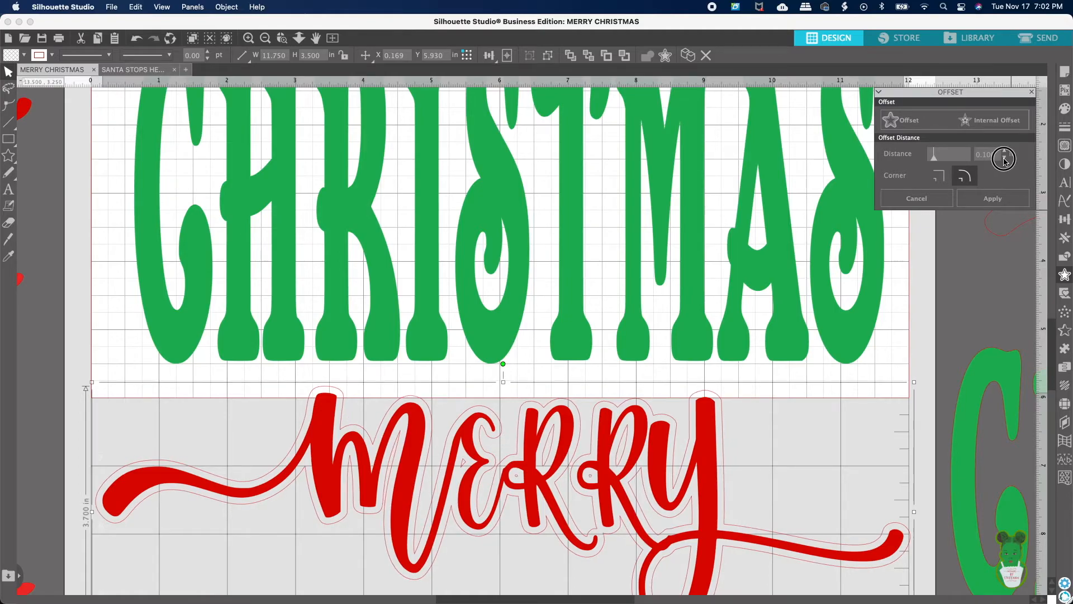
pyautogui.click(1004, 159)
pyautogui.click(1004, 160)
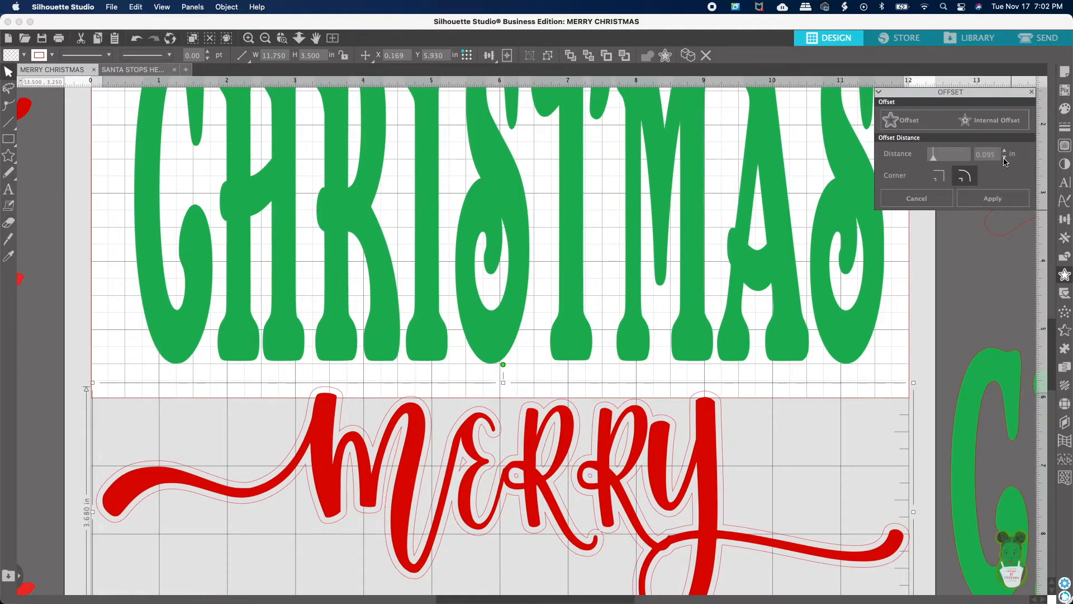
pyautogui.click(1004, 159)
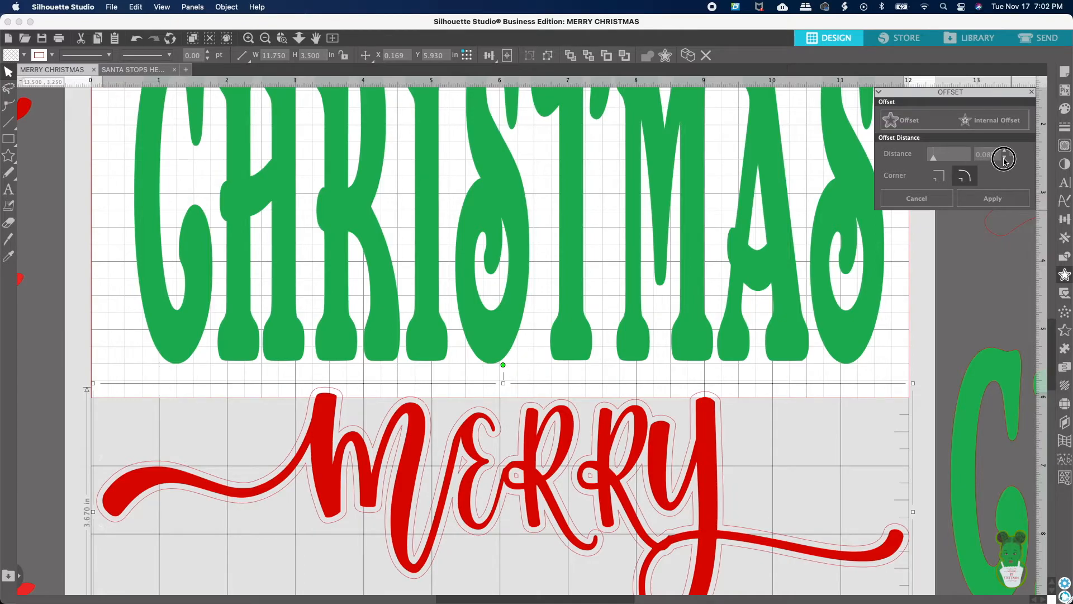
pyautogui.click(1004, 159)
pyautogui.click(1004, 159)
pyautogui.click(1004, 160)
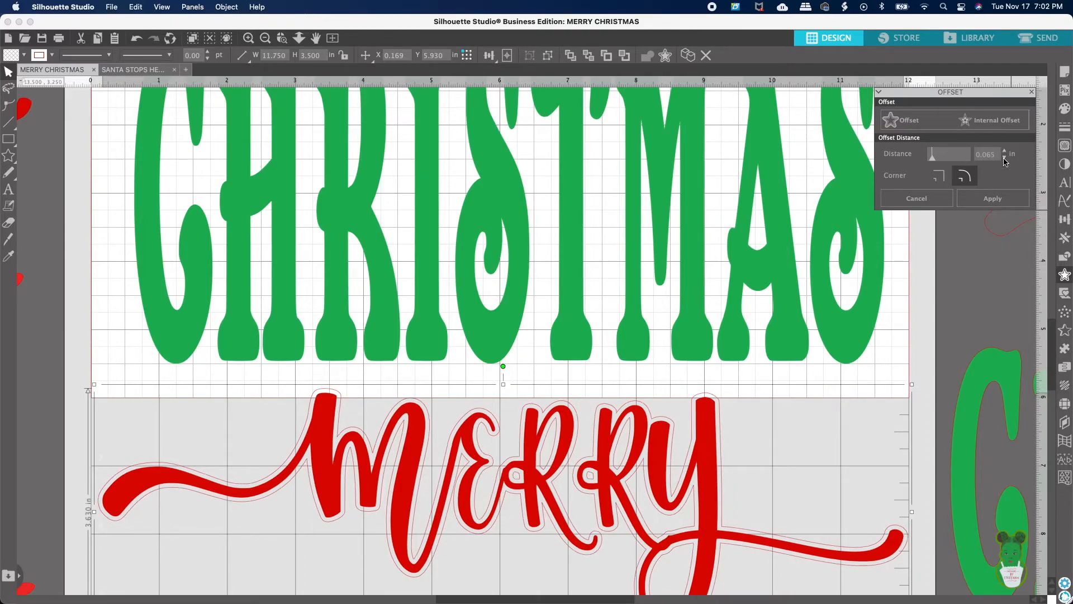
pyautogui.click(1004, 159)
pyautogui.click(1004, 159)
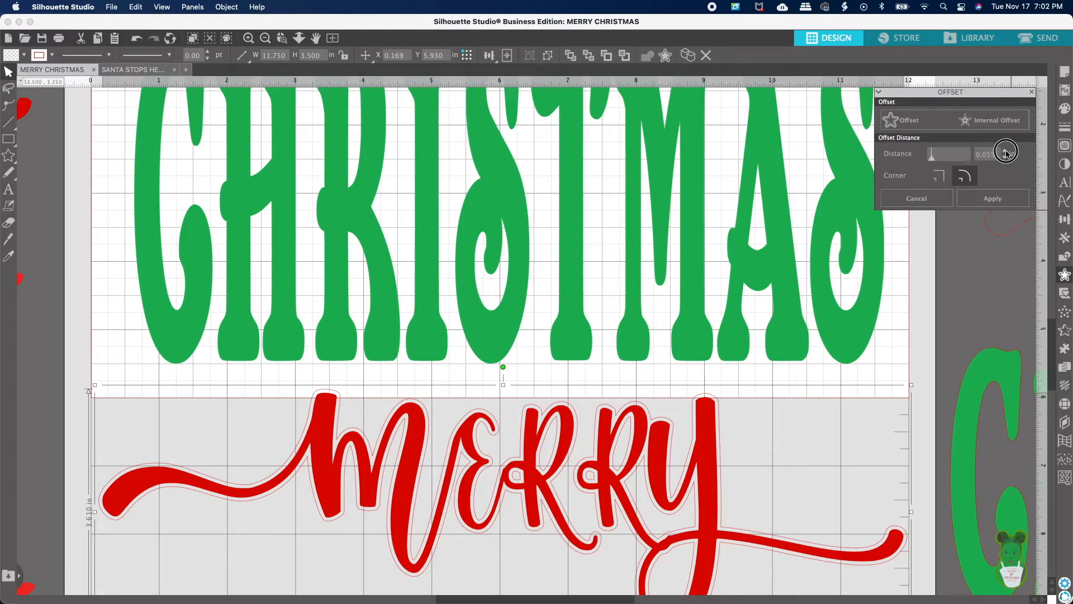
pyautogui.click(1006, 152)
pyautogui.click(1006, 151)
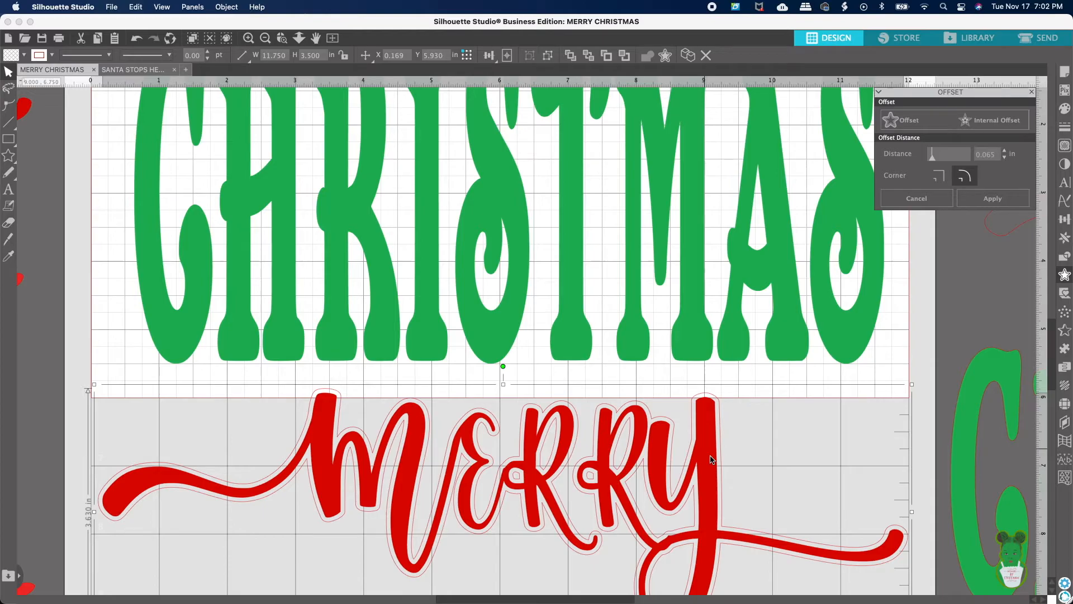
# Step: Move the red MERRY down below its offset outline, and group all pieces of the outline
pyautogui.moveTo(698, 515); pyautogui.dragTo(726, 601)
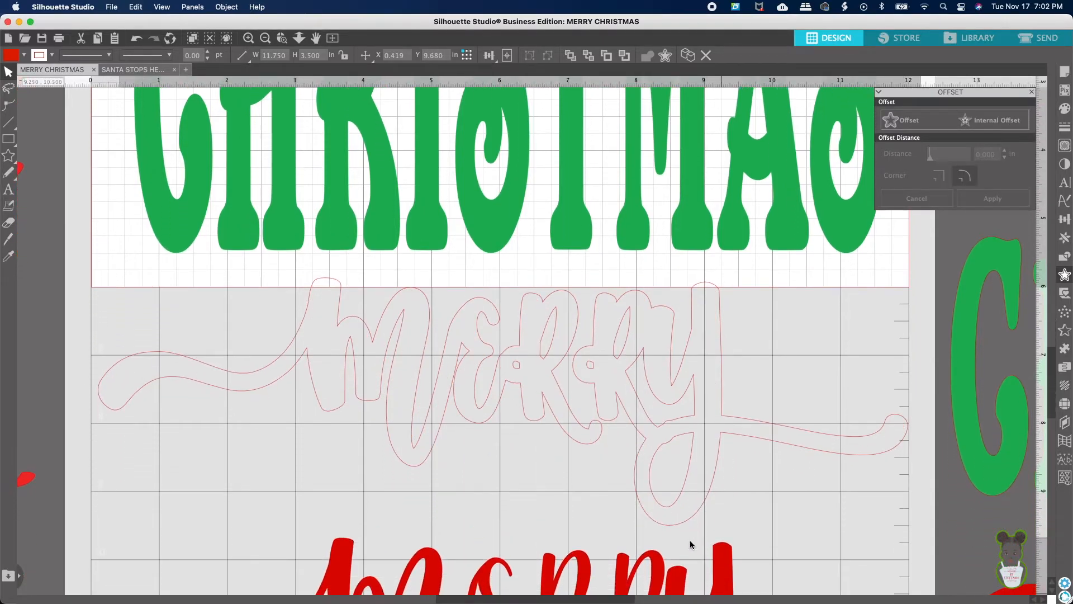
pyautogui.click(689, 540)
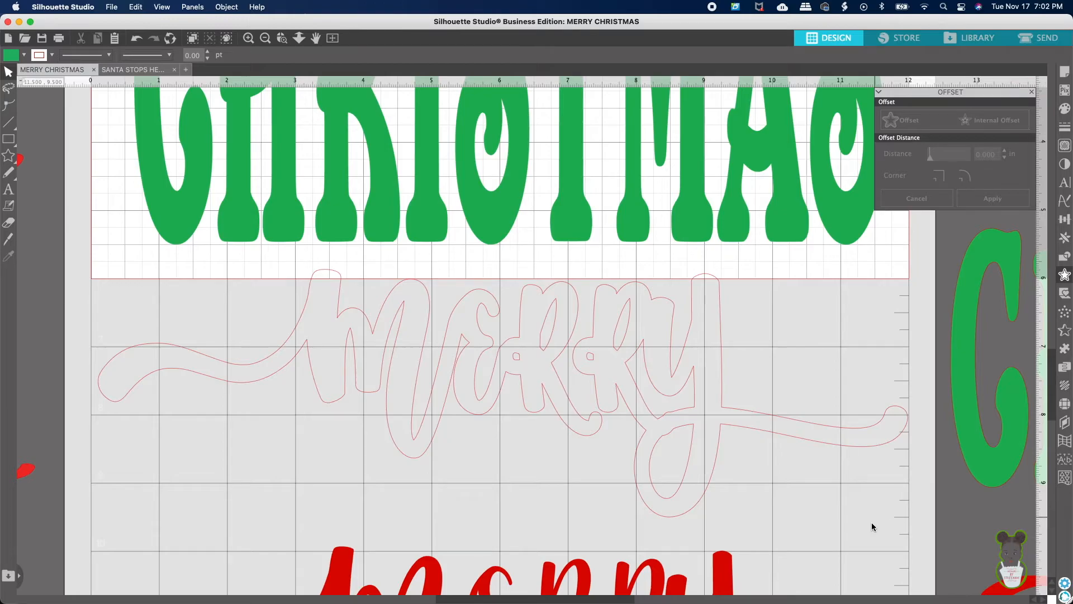
pyautogui.moveTo(892, 533); pyautogui.dragTo(85, 311)
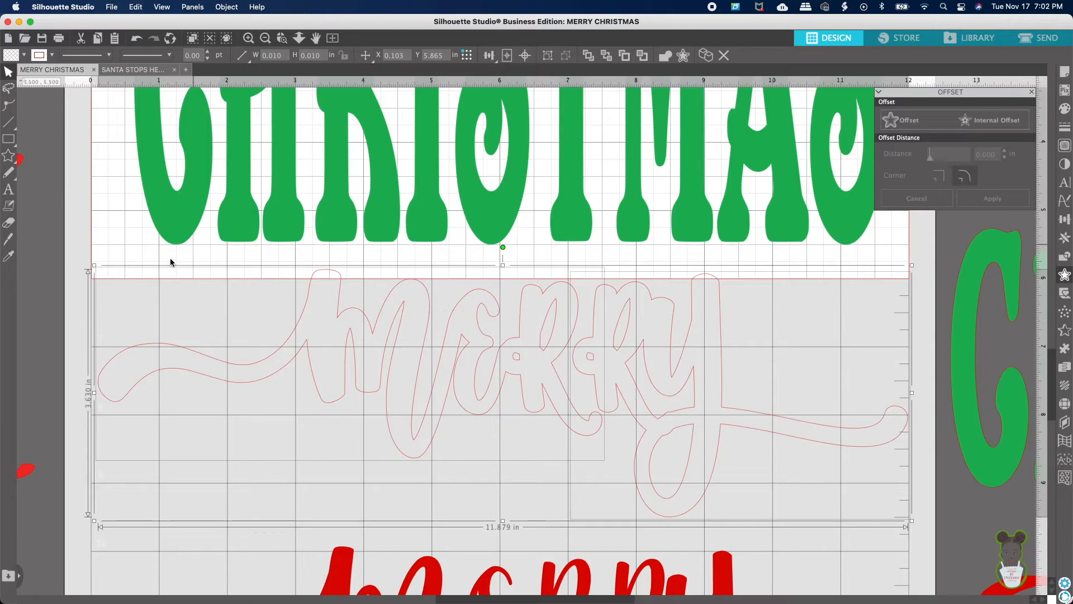
pyautogui.click(548, 56)
# Step: Duplicate the grouped MERRY outline directly below the original, at Y 9.495 in
pyautogui.click(531, 357)
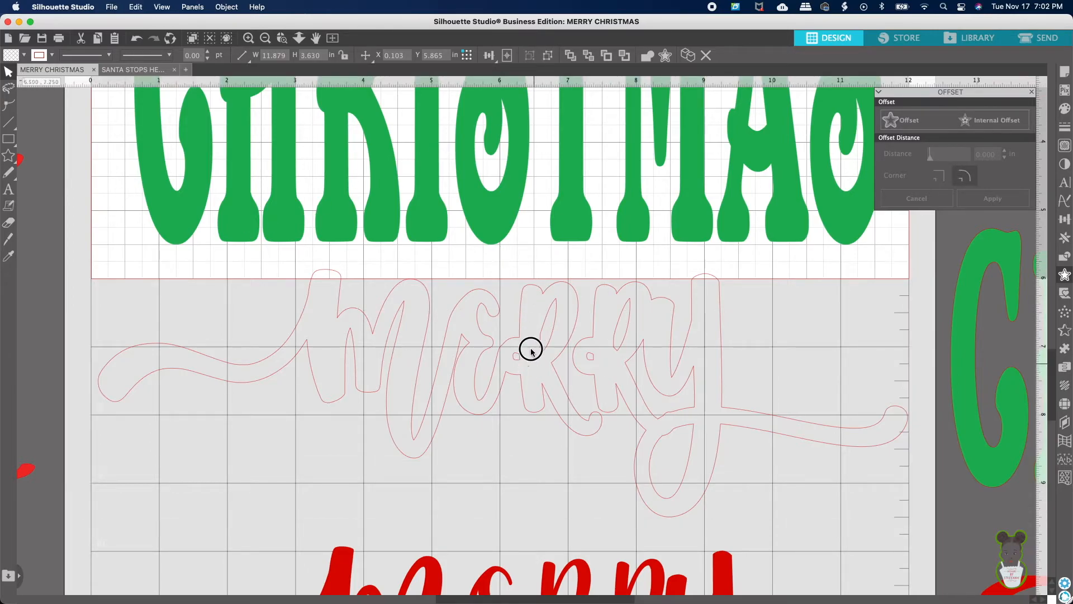
pyautogui.click(598, 237)
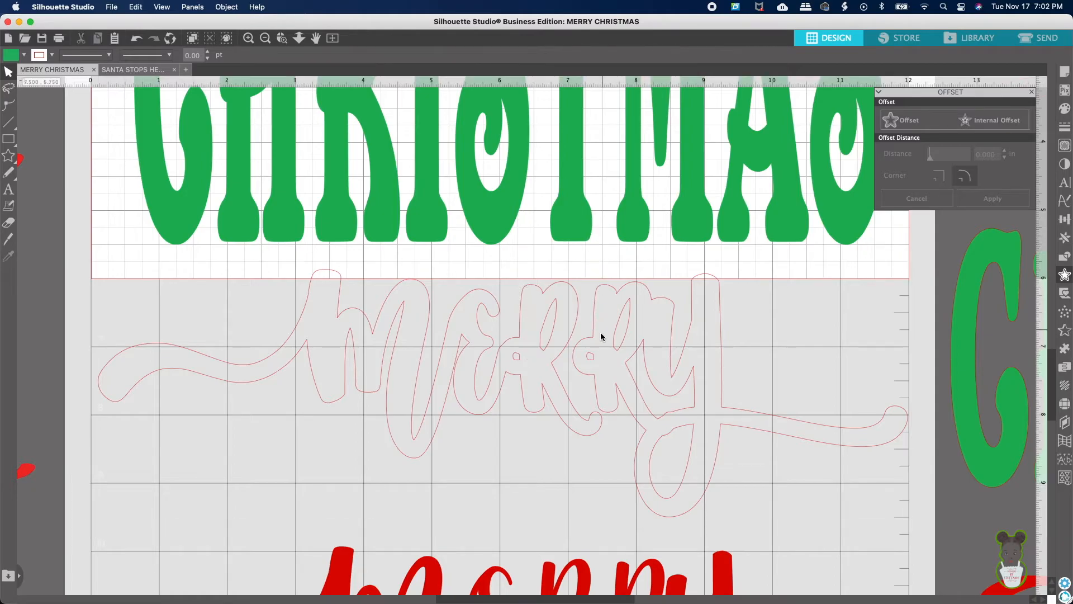
pyautogui.click(599, 199)
pyautogui.click(607, 178)
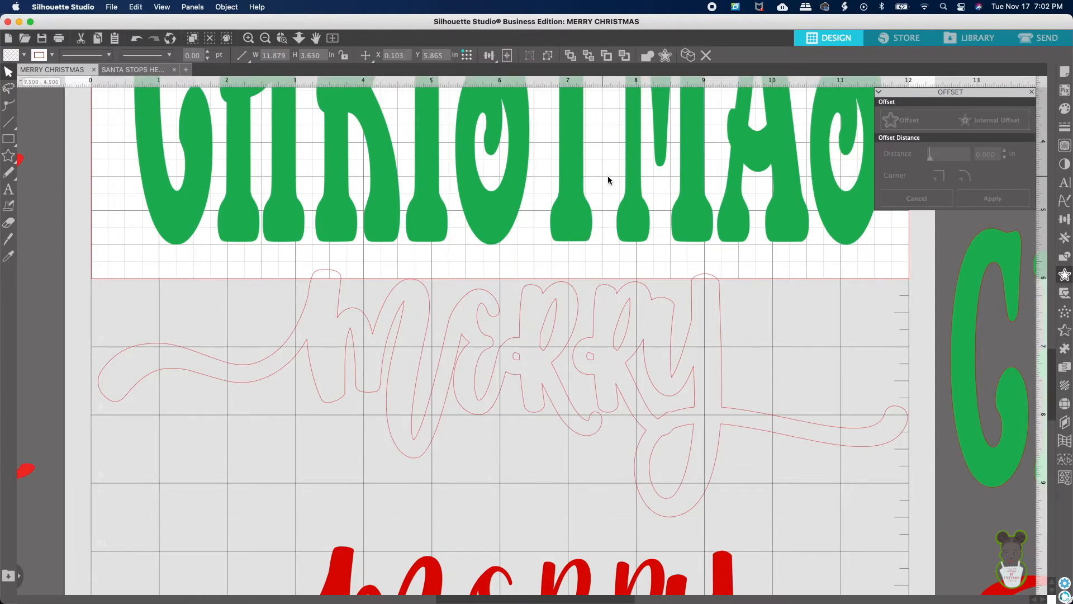
pyautogui.click(618, 330)
pyautogui.press('super+c')
pyautogui.press('super+d')
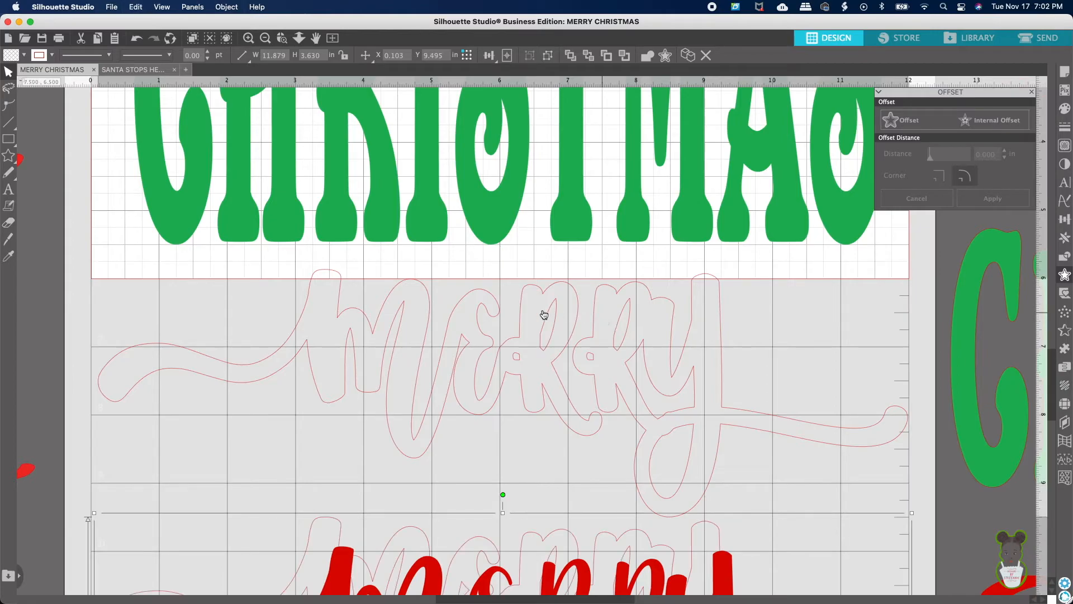
# Step: Try to move the original MERRY outline freehand in a straight line toward the CHRISTMAS lettering
pyautogui.click(544, 357)
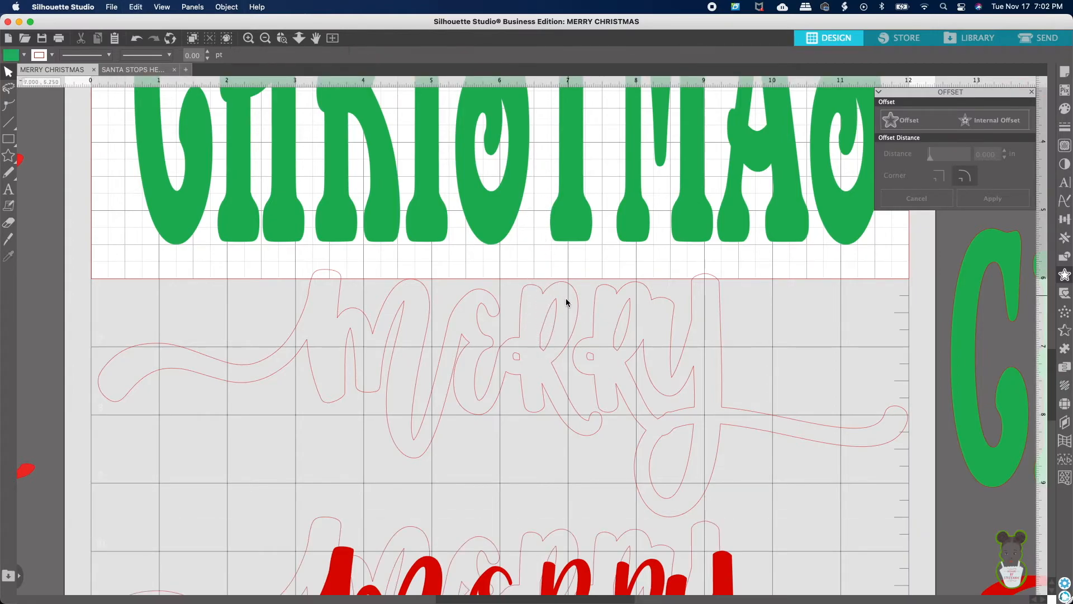
pyautogui.keyDown('shift'); pyautogui.click(573, 232); pyautogui.keyUp('shift')
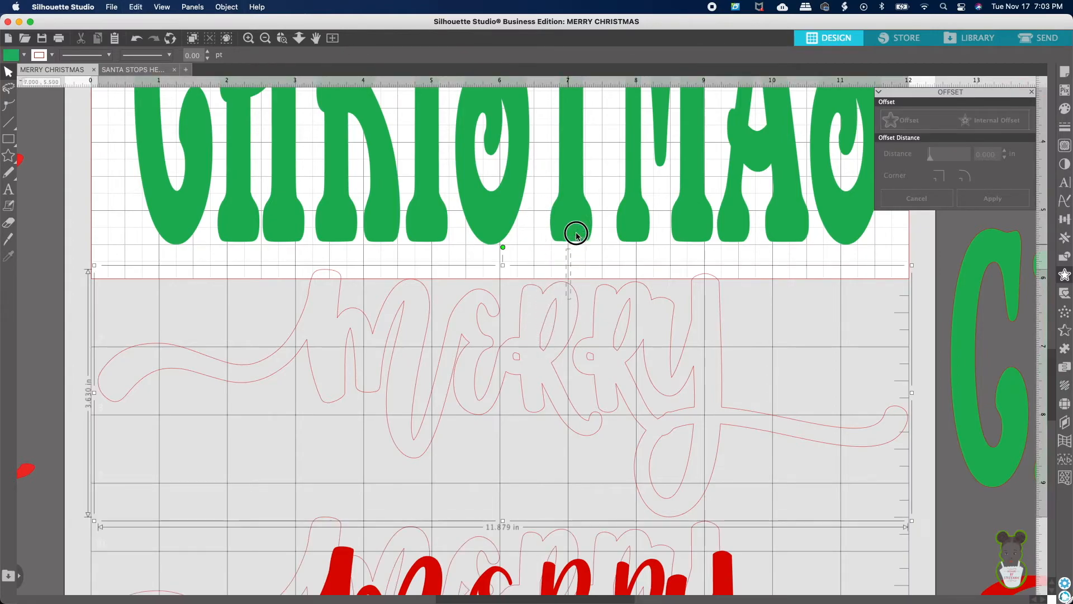
pyautogui.click(101, 186)
pyautogui.click(341, 220)
pyautogui.click(316, 337)
pyautogui.click(400, 401)
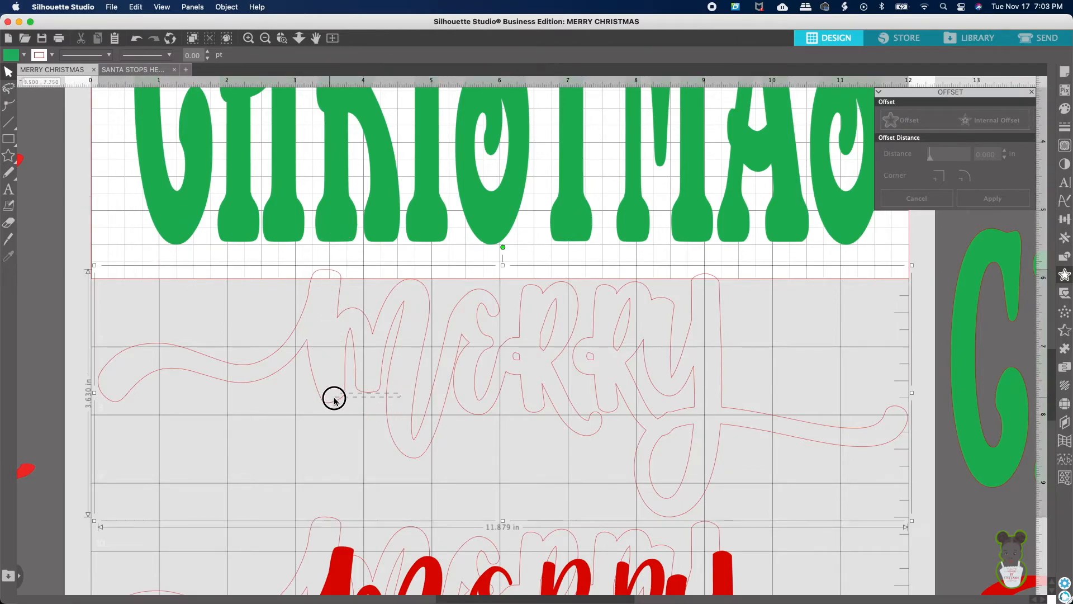
pyautogui.scroll(1, 322, 334)
pyautogui.scroll(5, 322, 334)
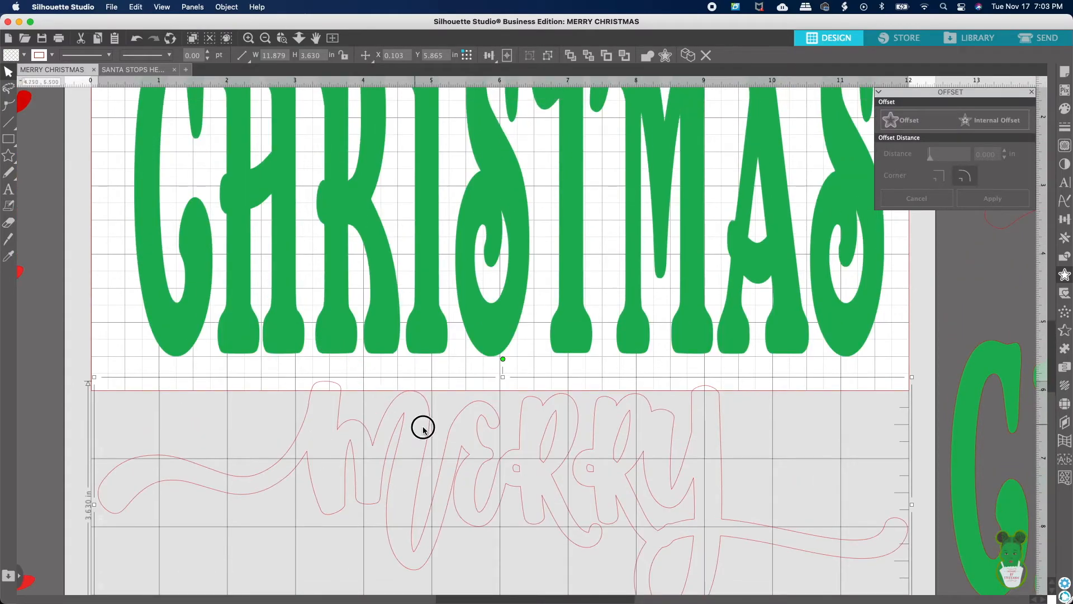
pyautogui.click(423, 429)
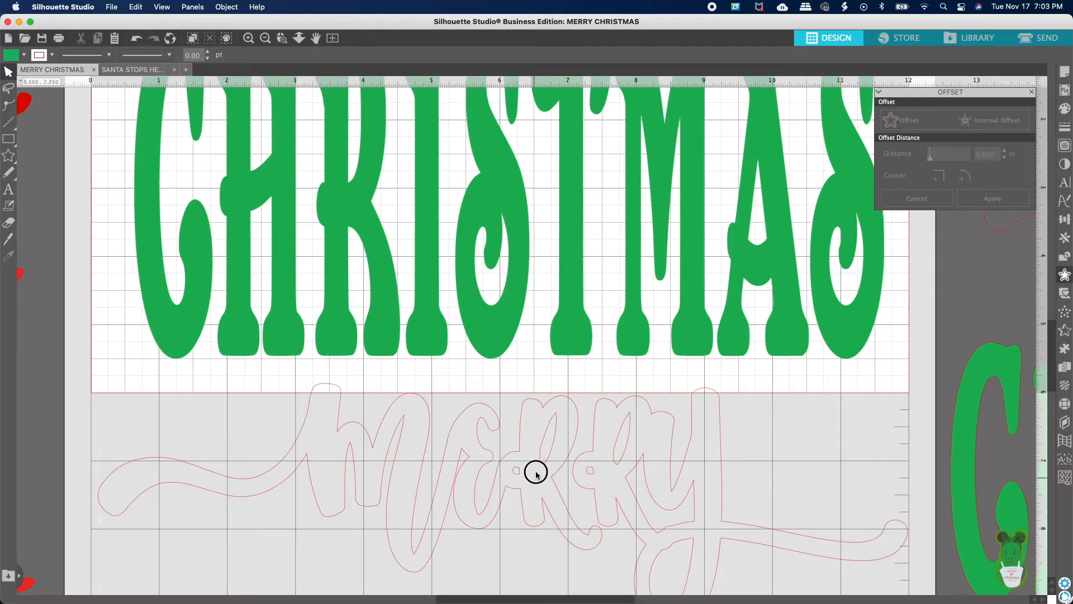
# Step: Nudge the original MERRY outline straight up over the CHRISTMAS lettering to Y 1.615 in
pyautogui.click(624, 480)
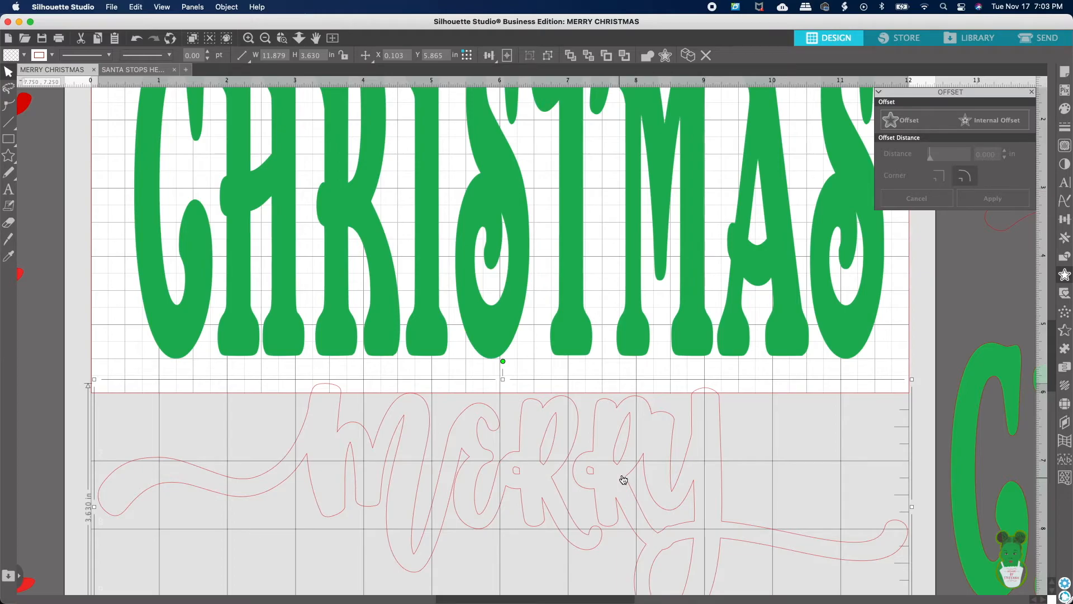
pyautogui.press('Up')
pyautogui.press('Up')
pyautogui.press('Up')
pyautogui.press('Up')
pyautogui.press('Up')
pyautogui.press('Up')
pyautogui.press('Up')
pyautogui.press('Up')
pyautogui.press('Up')
pyautogui.press('Up')
pyautogui.press('Up')
pyautogui.press('Up')
pyautogui.press('Up')
pyautogui.press('Up')
pyautogui.press('Up')
pyautogui.press('Up')
pyautogui.press('Up')
pyautogui.press('Up')
pyautogui.press('Up')
pyautogui.press('Up')
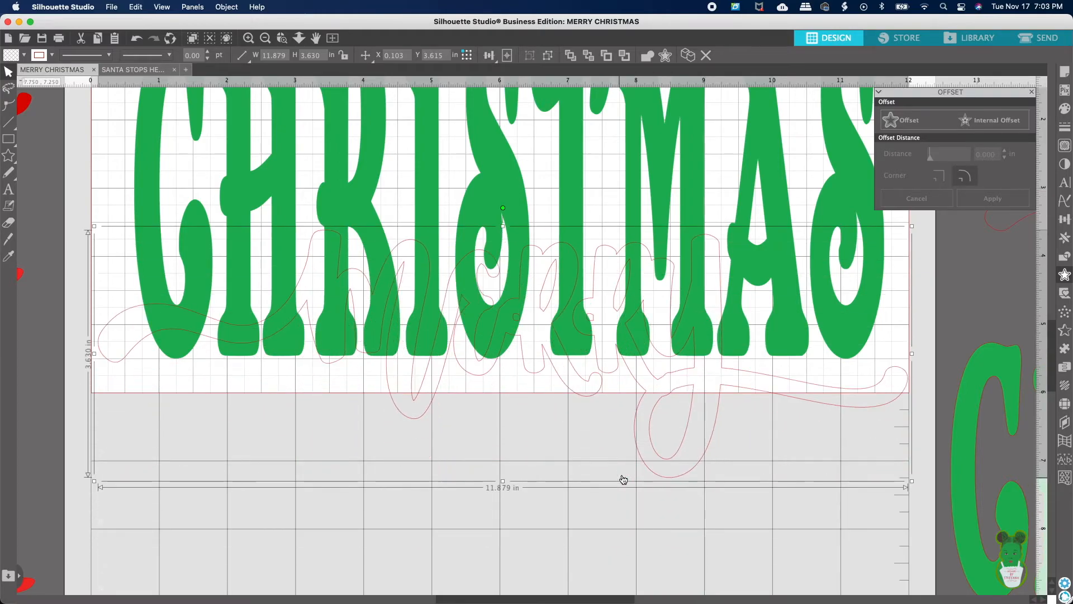
pyautogui.press('Up')
pyautogui.press('Up')
pyautogui.press('Up')
pyautogui.press('Up')
pyautogui.press('Up')
pyautogui.press('Up')
pyautogui.press('Up')
pyautogui.press('Up')
pyautogui.press('Up')
pyautogui.press('Up')
pyautogui.press('Up')
pyautogui.press('Up')
pyautogui.press('Up')
pyautogui.press('Up')
pyautogui.press('Up')
pyautogui.press('Up')
pyautogui.press('Up')
pyautogui.press('Up')
pyautogui.press('Up')
pyautogui.press('Up')
pyautogui.press('Up')
pyautogui.press('Up')
pyautogui.scroll(5, 612, 481)
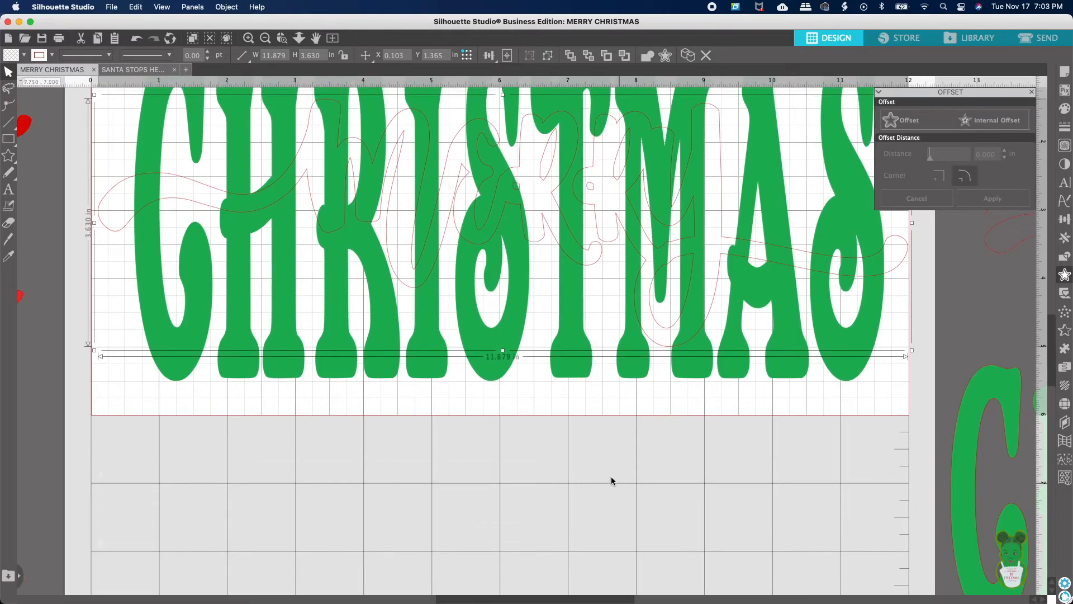
pyautogui.scroll(3, 612, 480)
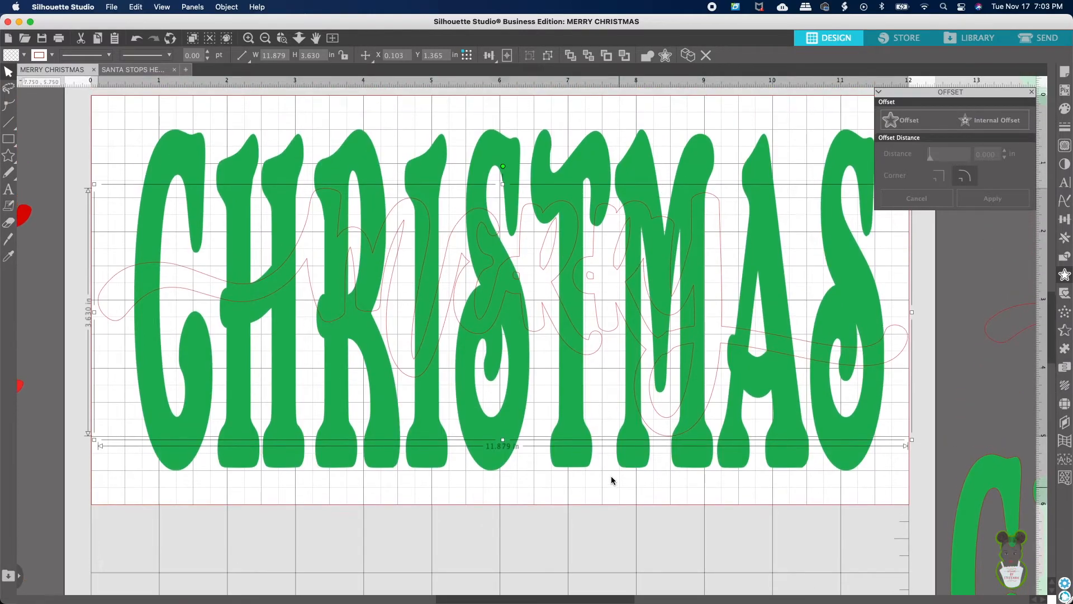
pyautogui.scroll(1, 611, 480)
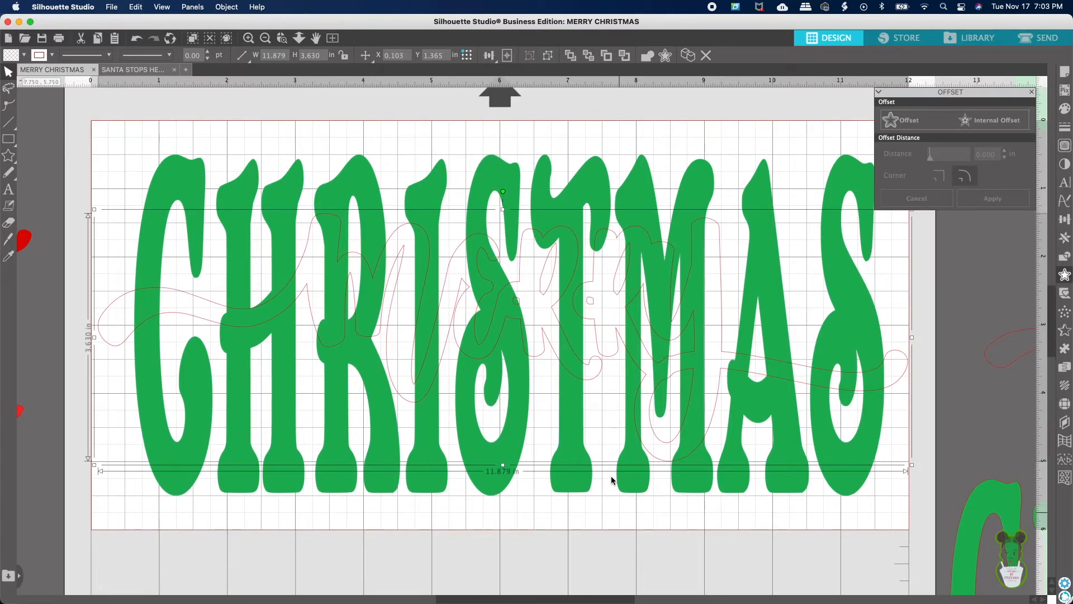
pyautogui.press('Down')
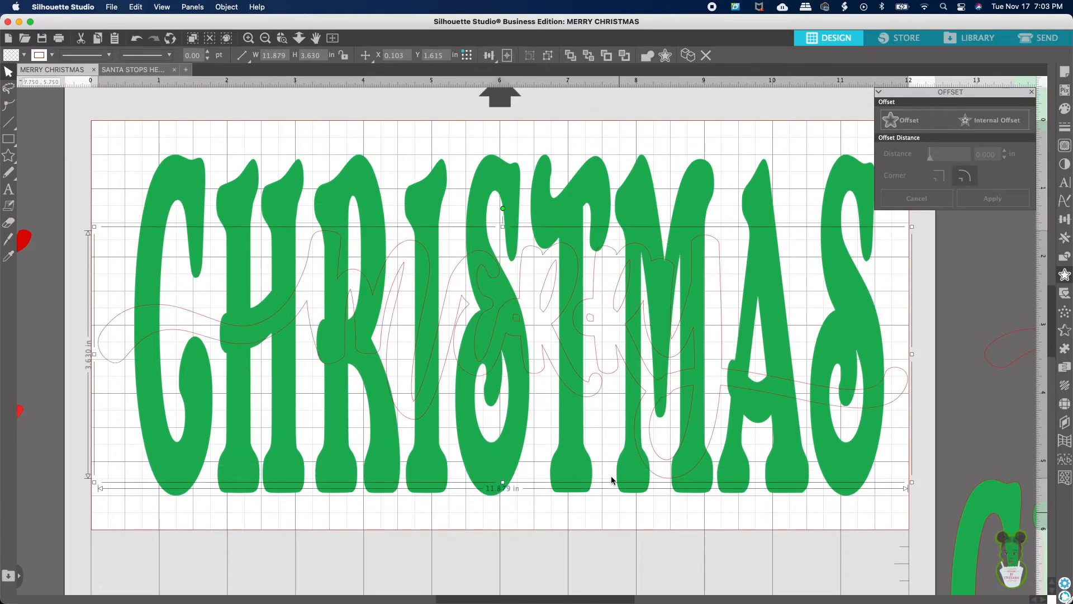
# Step: Move the red MERRY up onto the CHRISTMAS lettering, centered inside its offset outline
pyautogui.scroll(-10, 612, 551)
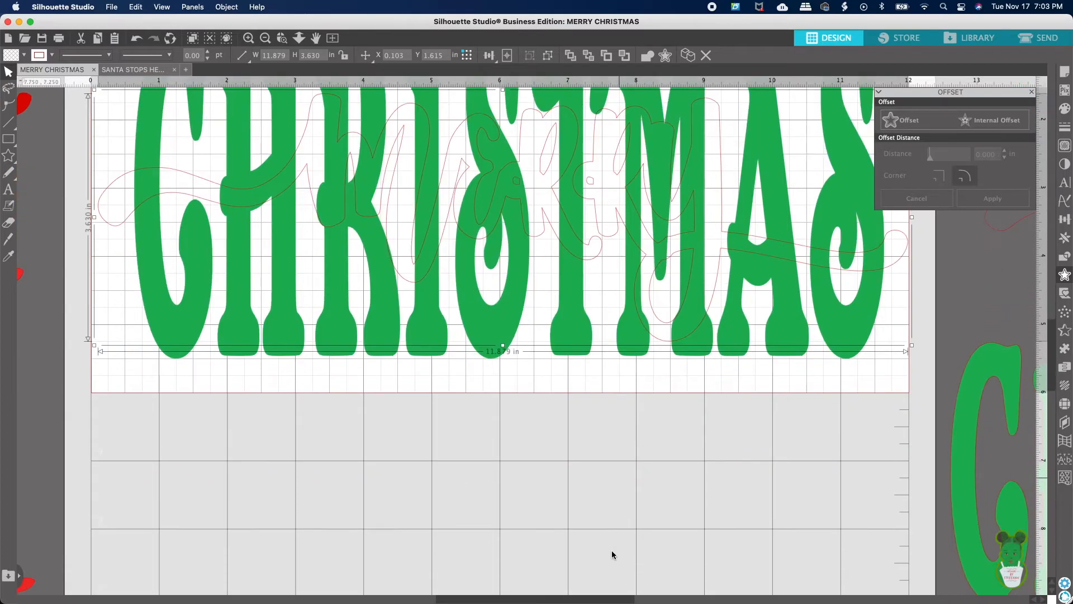
pyautogui.moveTo(580, 589); pyautogui.dragTo(571, 116)
pyautogui.click(544, 370)
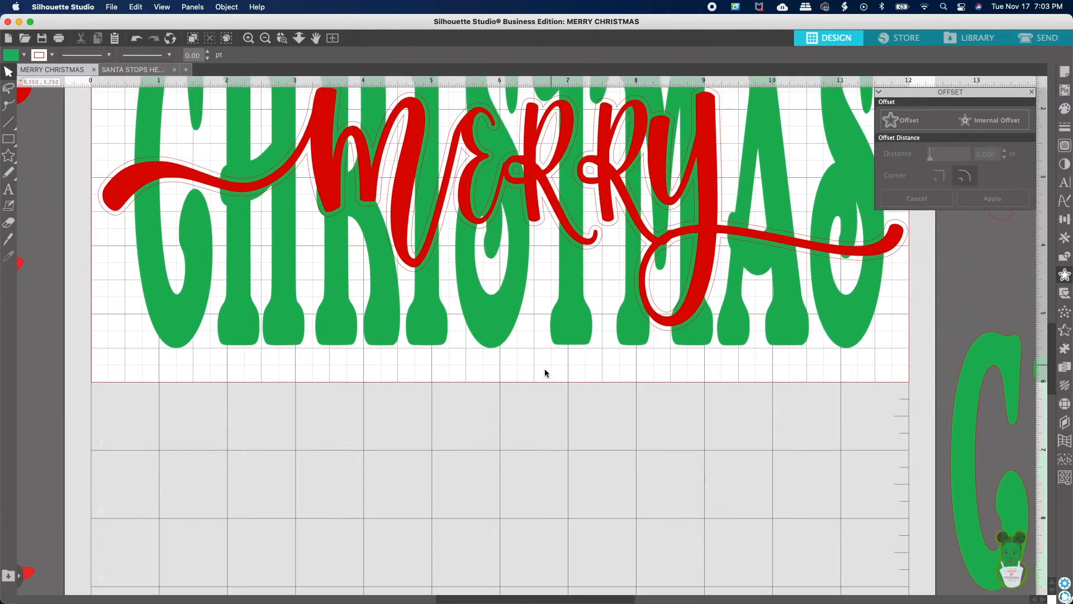
pyautogui.scroll(5, 544, 369)
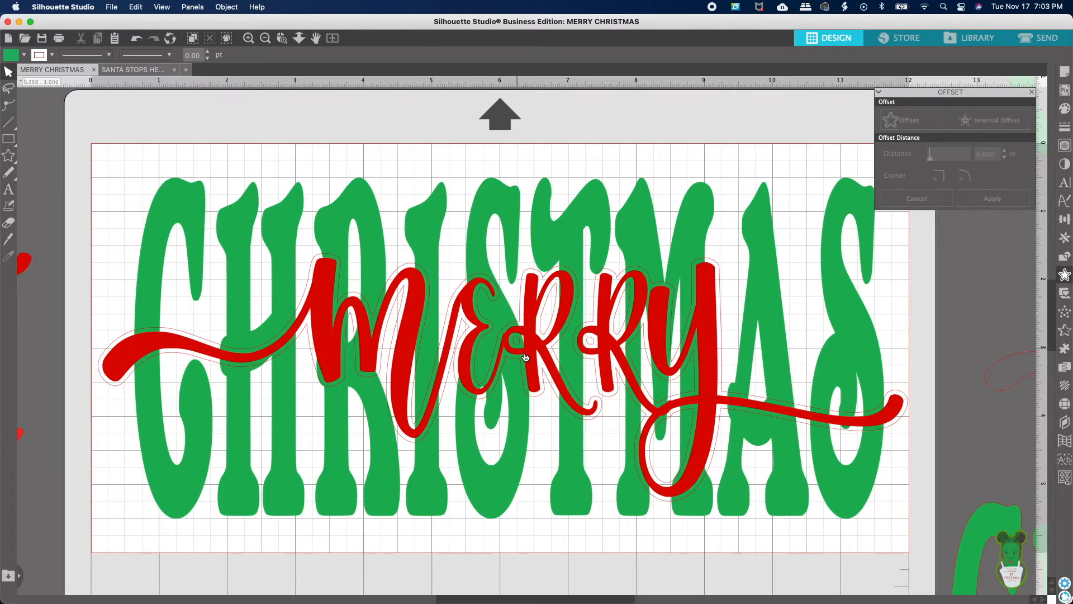
# Step: Move the red MERRY down off its outline and nudge the green CHRISTMAS lettering vertically to Y 0.510 in
pyautogui.moveTo(525, 357); pyautogui.dragTo(507, 517)
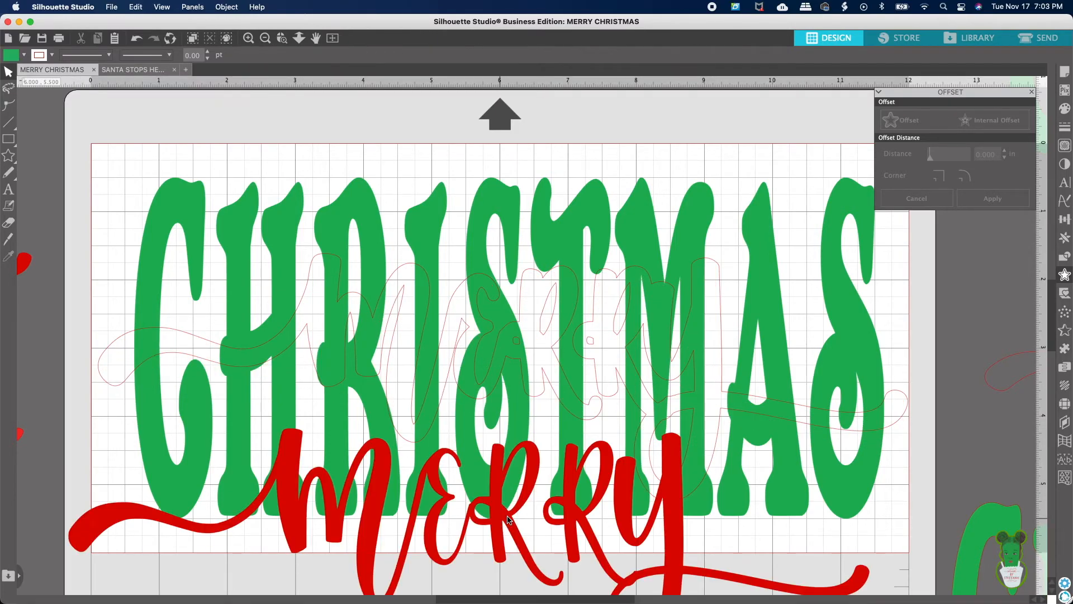
pyautogui.click(461, 371)
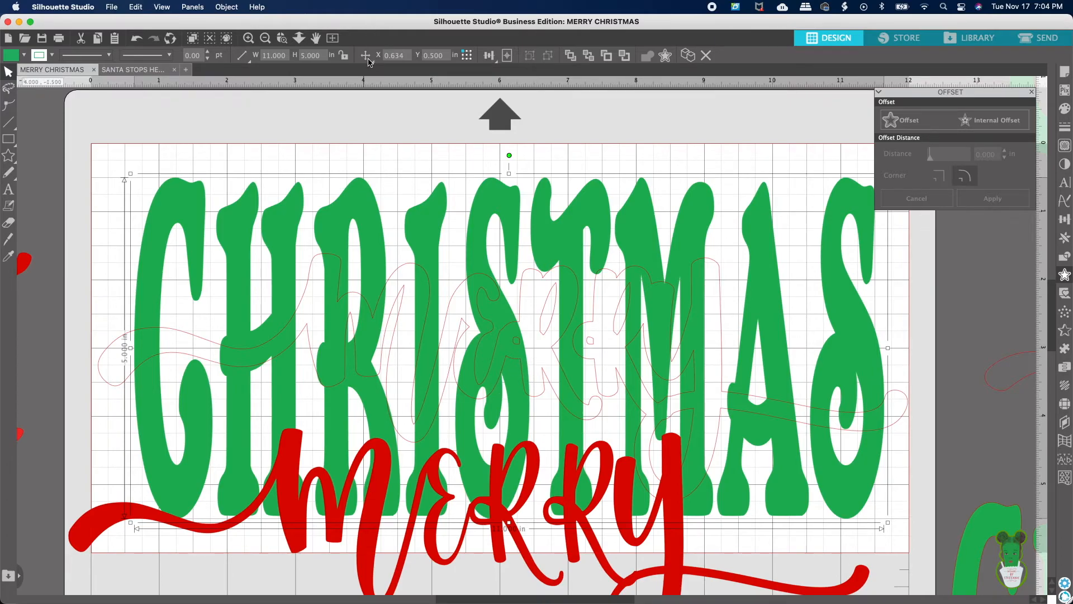
pyautogui.moveTo(374, 63)
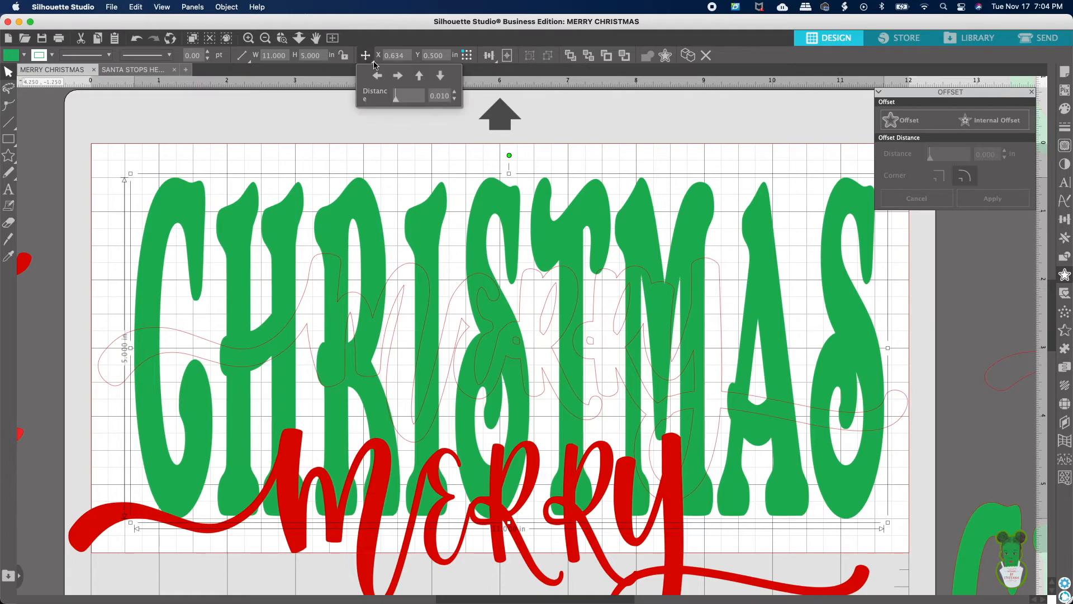
pyautogui.click(419, 77)
pyautogui.click(419, 76)
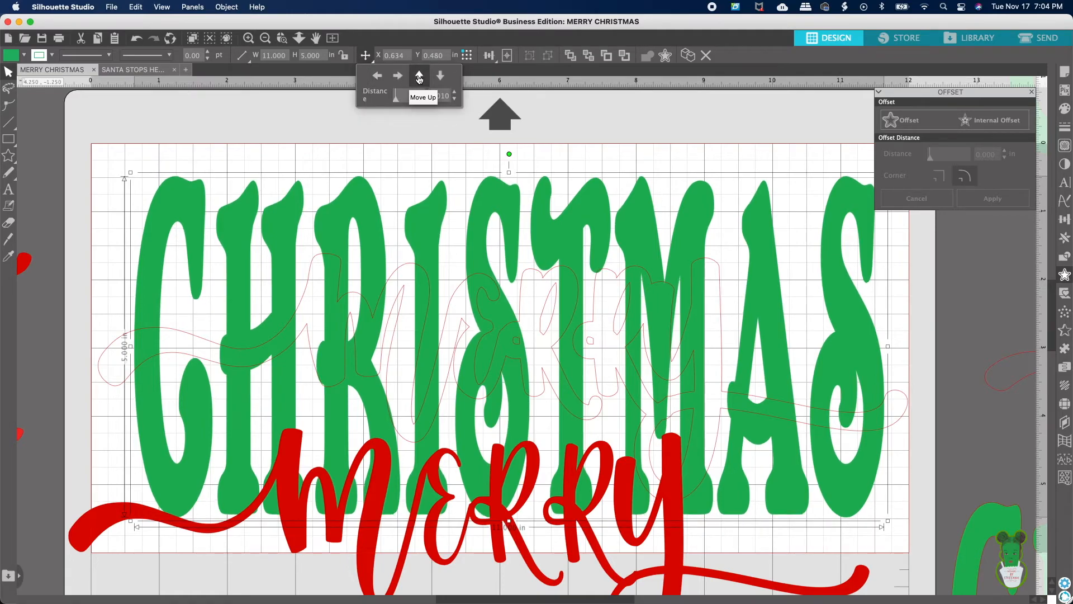
pyautogui.click(419, 76)
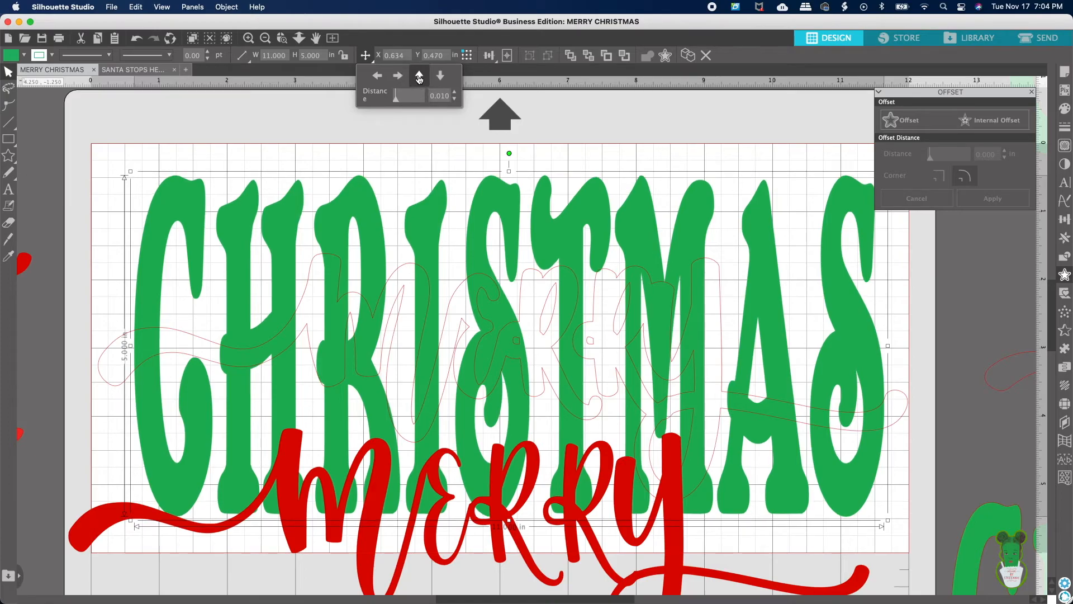
pyautogui.click(439, 77)
pyautogui.click(440, 76)
pyautogui.click(440, 76)
pyautogui.click(440, 77)
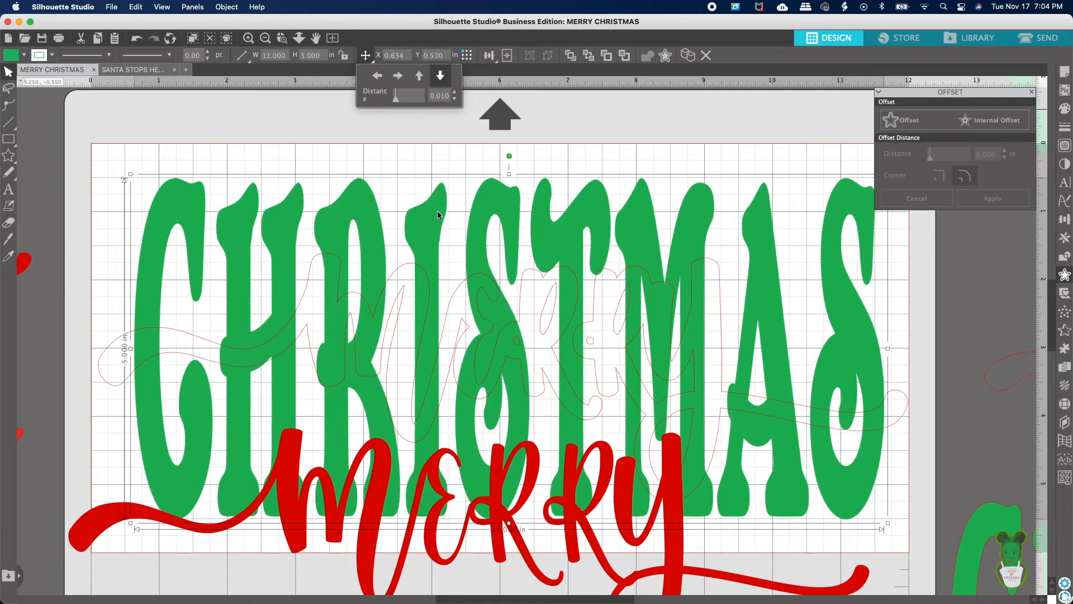
# Step: Nudge the MERRY offset outline straight up over the CHRISTMAS lettering to Y 1.525 in
pyautogui.click(403, 272)
pyautogui.click(366, 56)
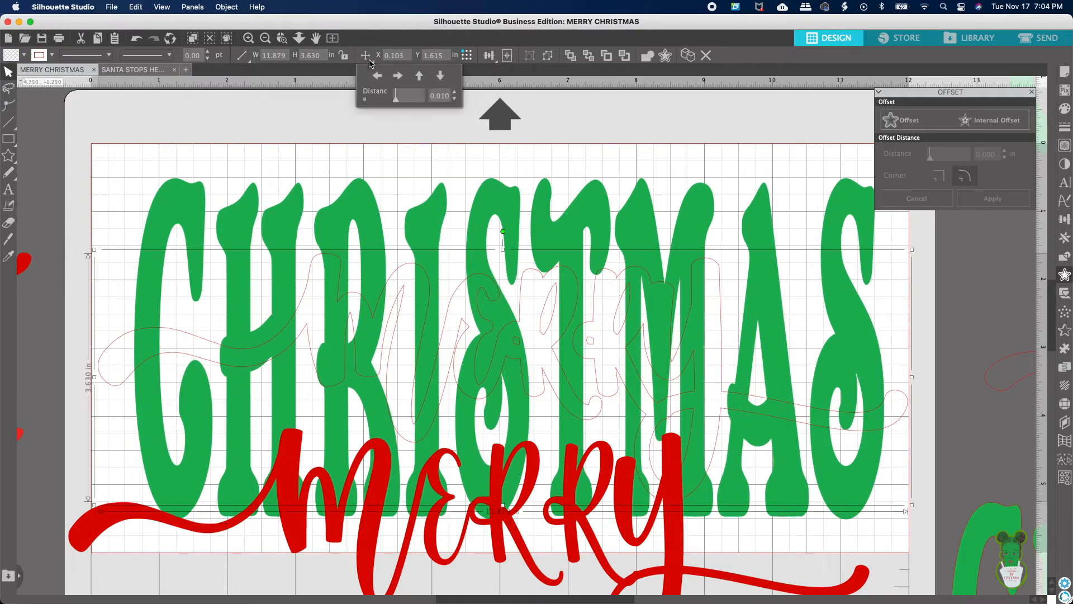
pyautogui.click(420, 77)
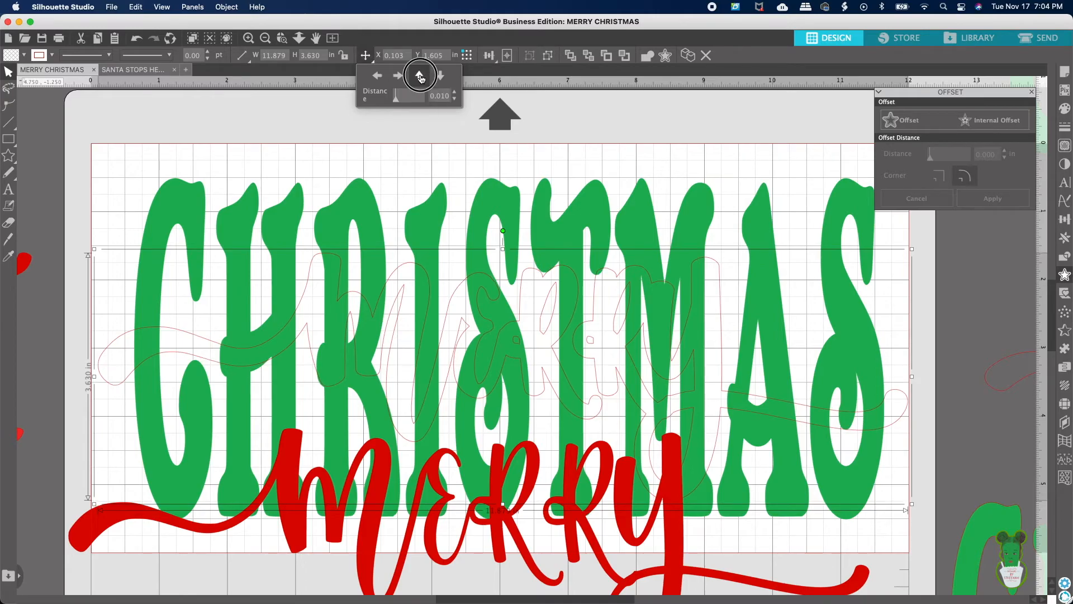
pyautogui.click(419, 76)
pyautogui.click(420, 76)
pyautogui.click(420, 76)
pyautogui.click(420, 76)
pyautogui.click(420, 76)
pyautogui.click(420, 76)
pyautogui.click(420, 76)
pyautogui.click(420, 76)
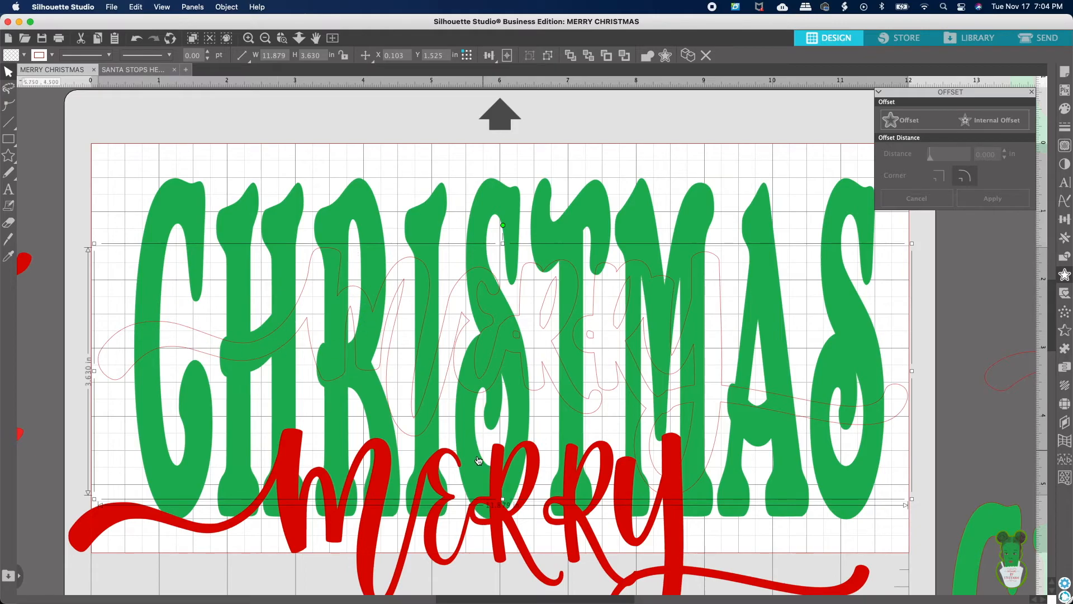
# Step: Move the red MERRY back onto its offset outline and nudge it up to X 0.169, Y 1.580 in
pyautogui.moveTo(533, 492); pyautogui.dragTo(569, 308)
pyautogui.click(498, 168)
pyautogui.click(662, 354)
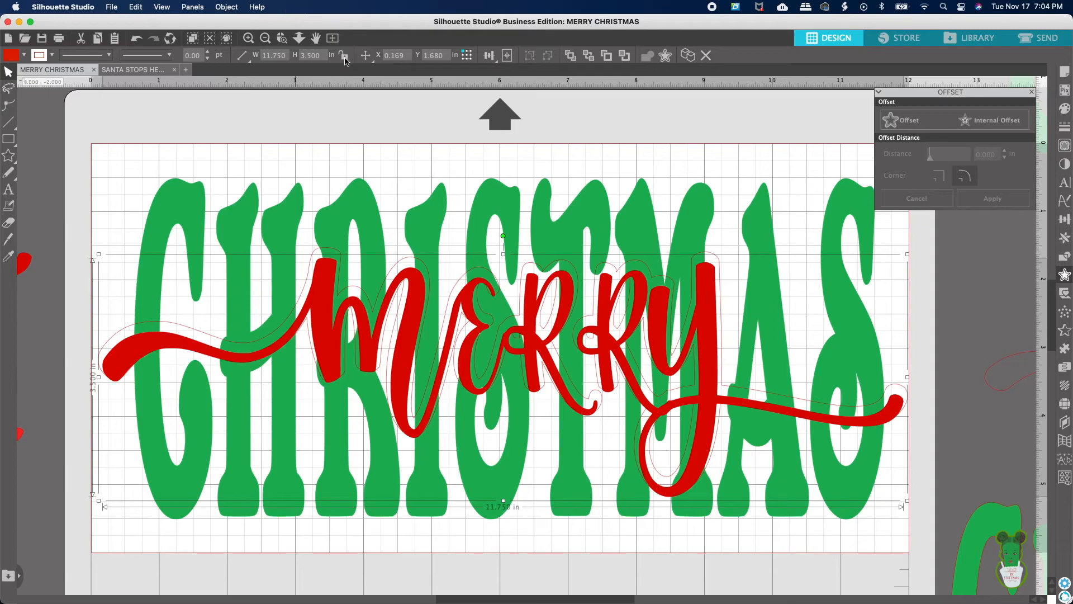
pyautogui.click(366, 55)
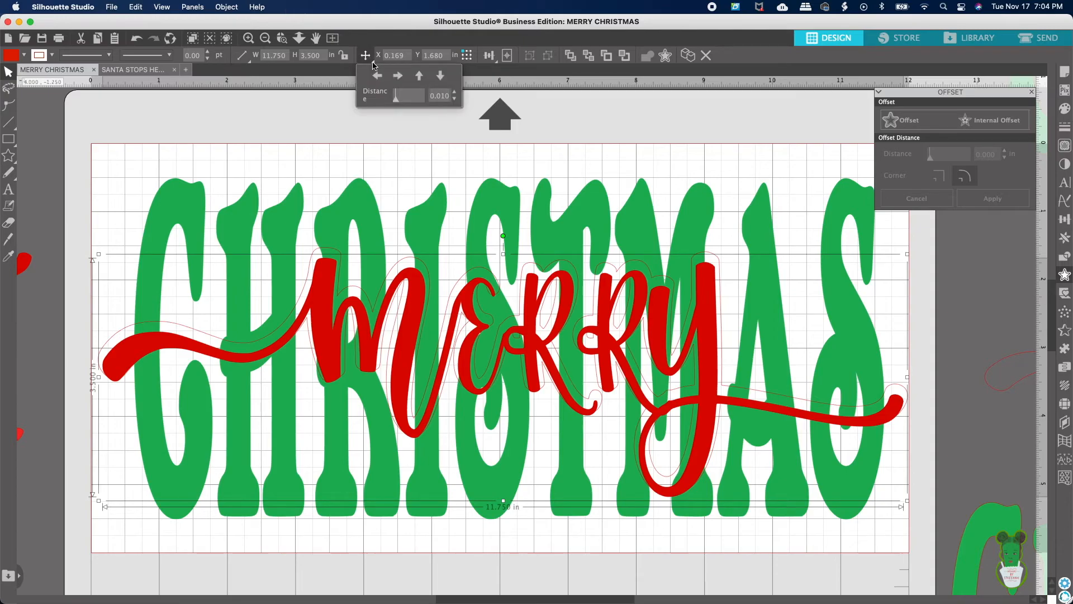
pyautogui.click(419, 76)
pyautogui.click(420, 76)
pyautogui.click(420, 77)
pyautogui.click(420, 76)
pyautogui.click(419, 76)
pyautogui.click(419, 76)
pyautogui.click(419, 76)
pyautogui.click(419, 76)
pyautogui.click(419, 76)
pyautogui.click(419, 76)
pyautogui.click(371, 131)
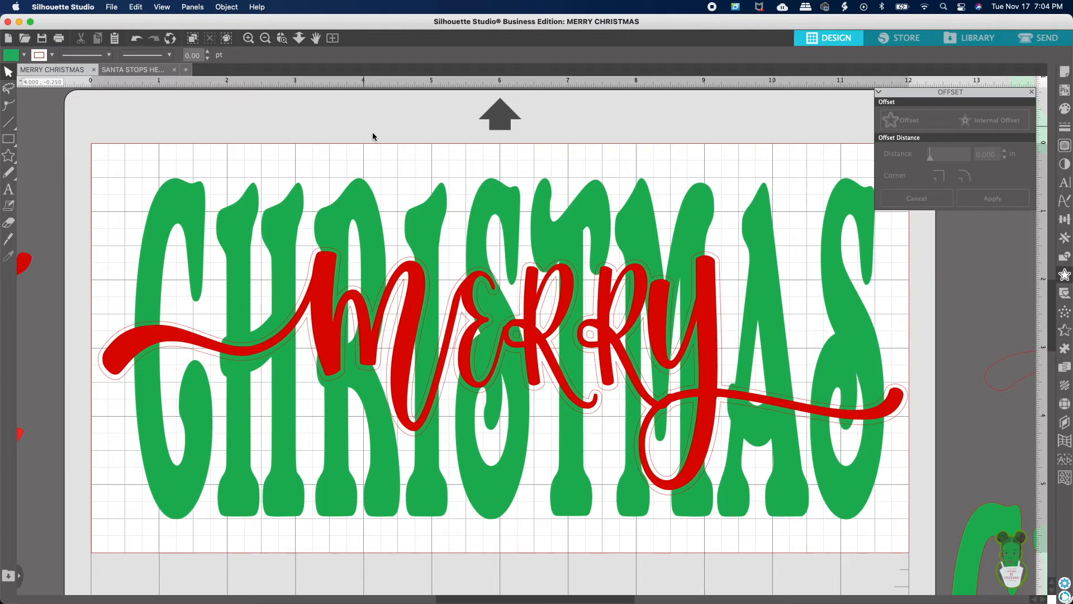
# Step: Move the red MERRY down below the CHRISTMAS lettering and fill the remaining MERRY outline with white
pyautogui.click(416, 325)
pyautogui.moveTo(416, 325); pyautogui.dragTo(395, 593)
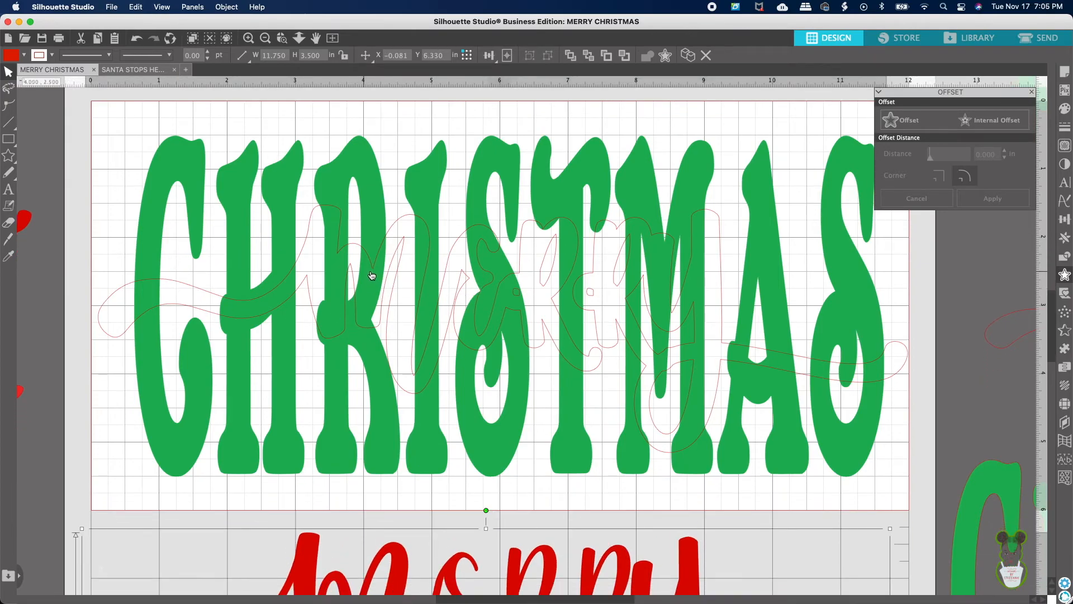
pyautogui.click(330, 272)
pyautogui.click(321, 260)
pyautogui.click(327, 218)
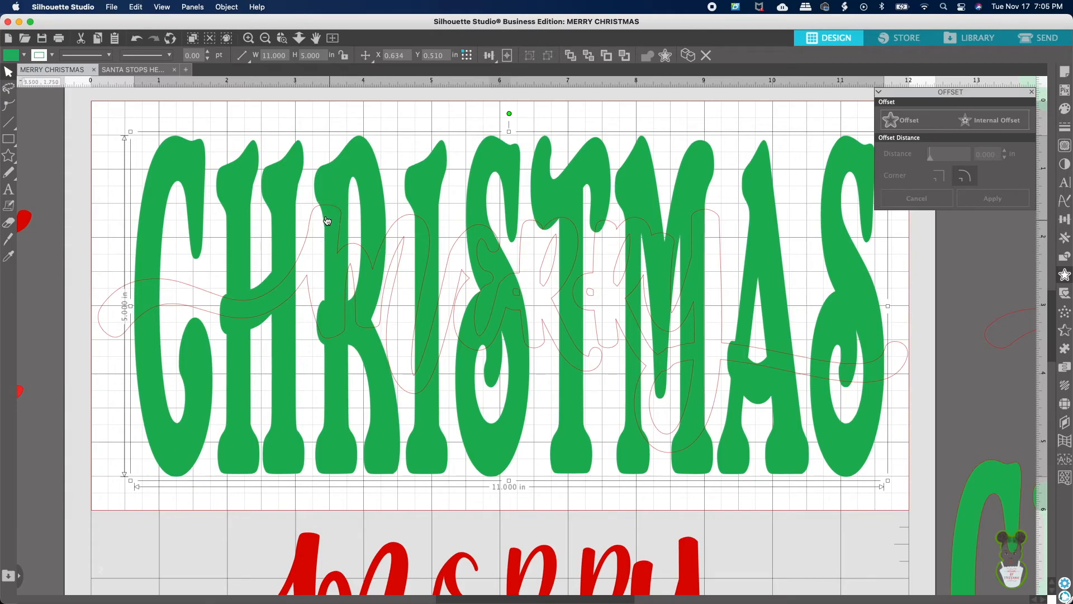
pyautogui.click(101, 448)
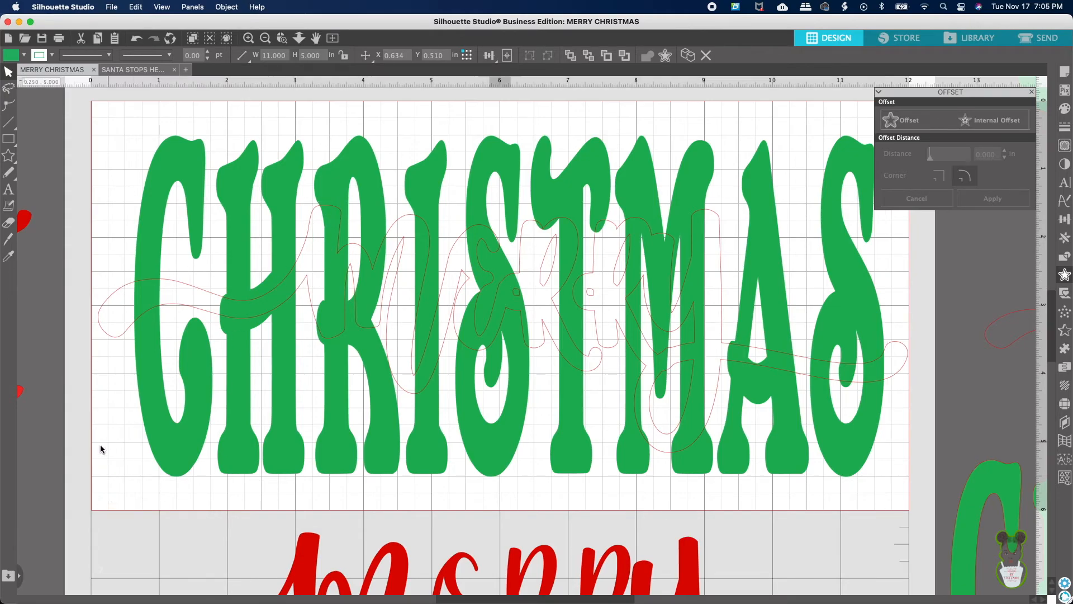
pyautogui.click(109, 335)
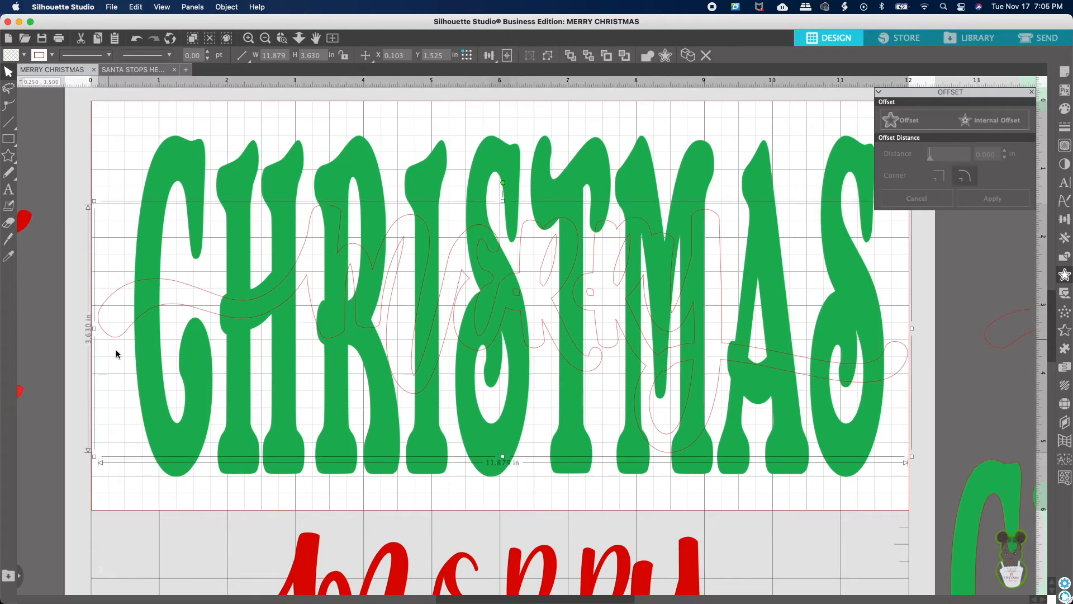
pyautogui.click(24, 55)
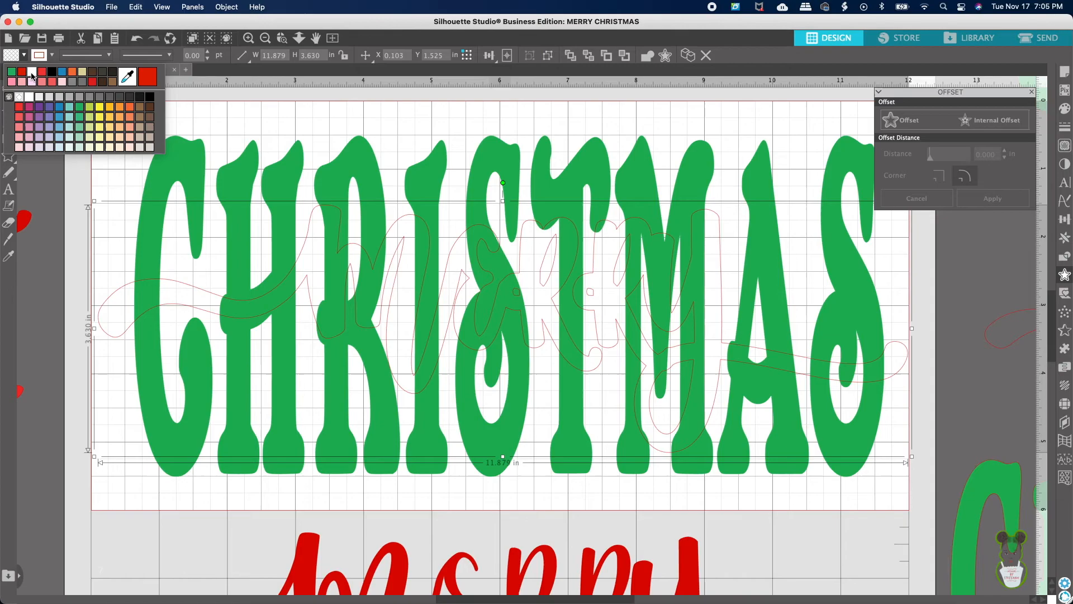
pyautogui.click(32, 74)
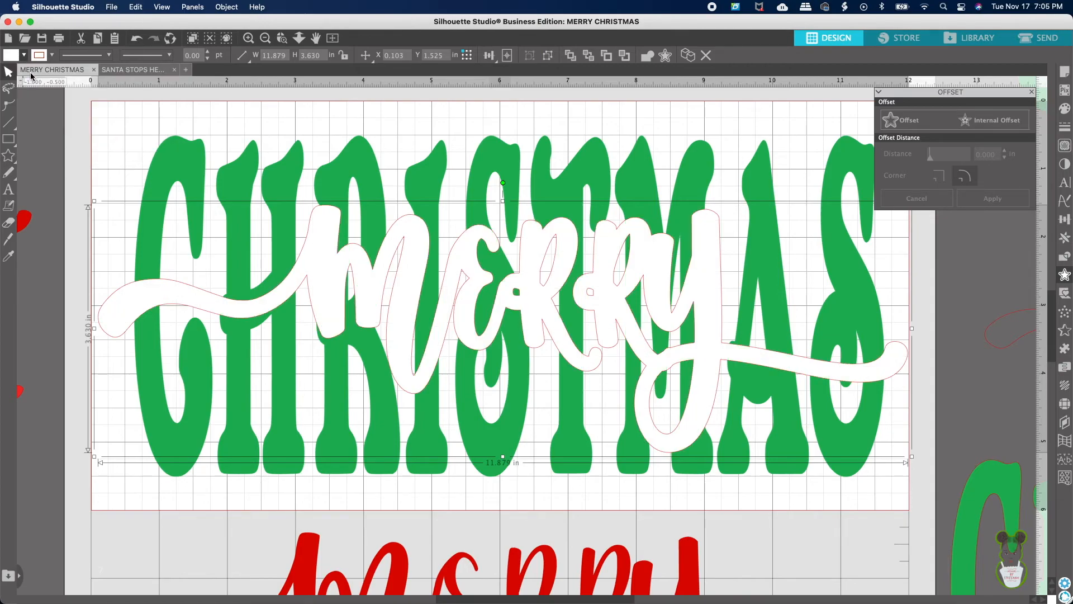
pyautogui.click(105, 125)
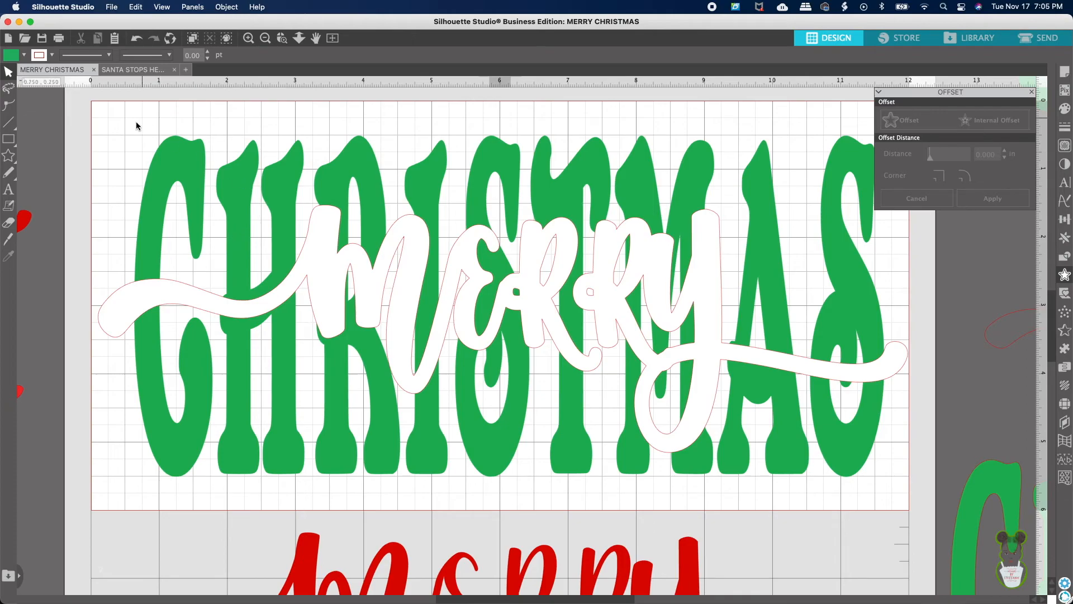
# Step: Subtract the white MERRY outline from the green CHRISTMAS lettering and group the resulting green pieces
pyautogui.click(336, 216)
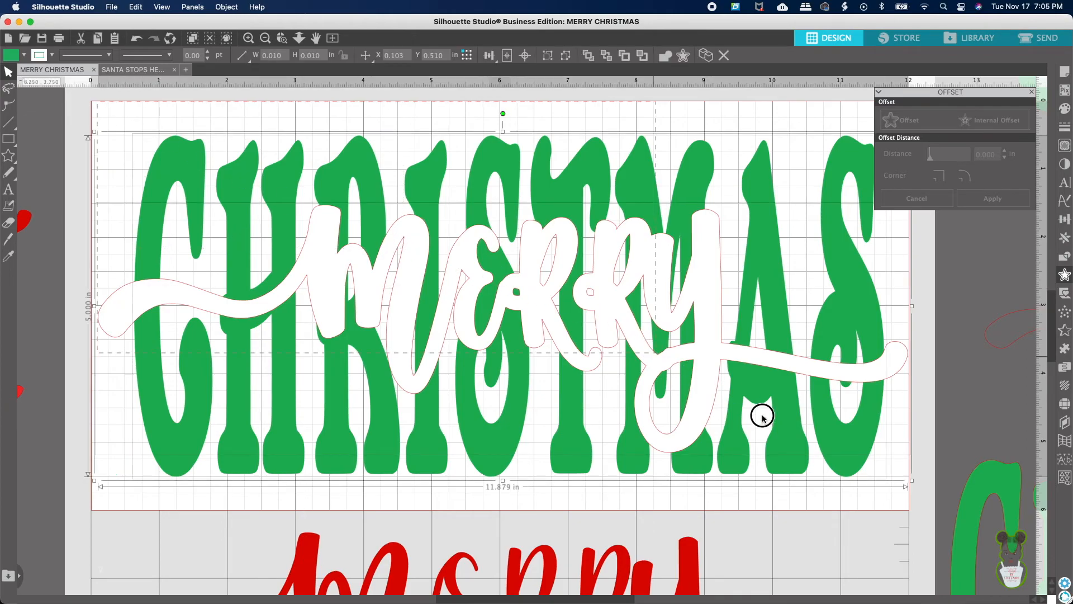
pyautogui.moveTo(890, 468); pyautogui.dragTo(930, 491)
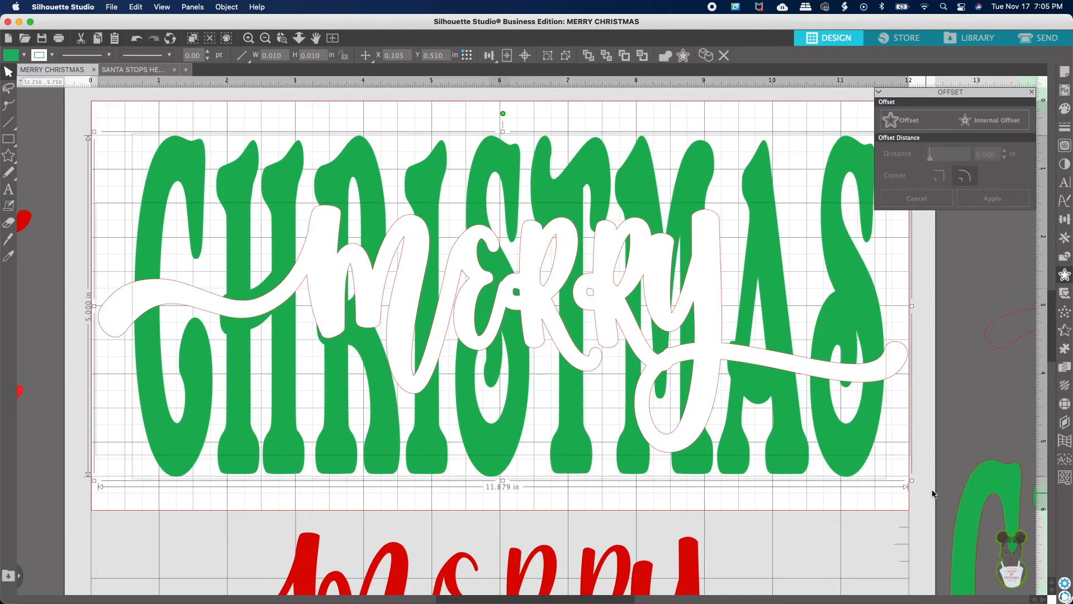
pyautogui.click(227, 7)
pyautogui.moveTo(240, 83)
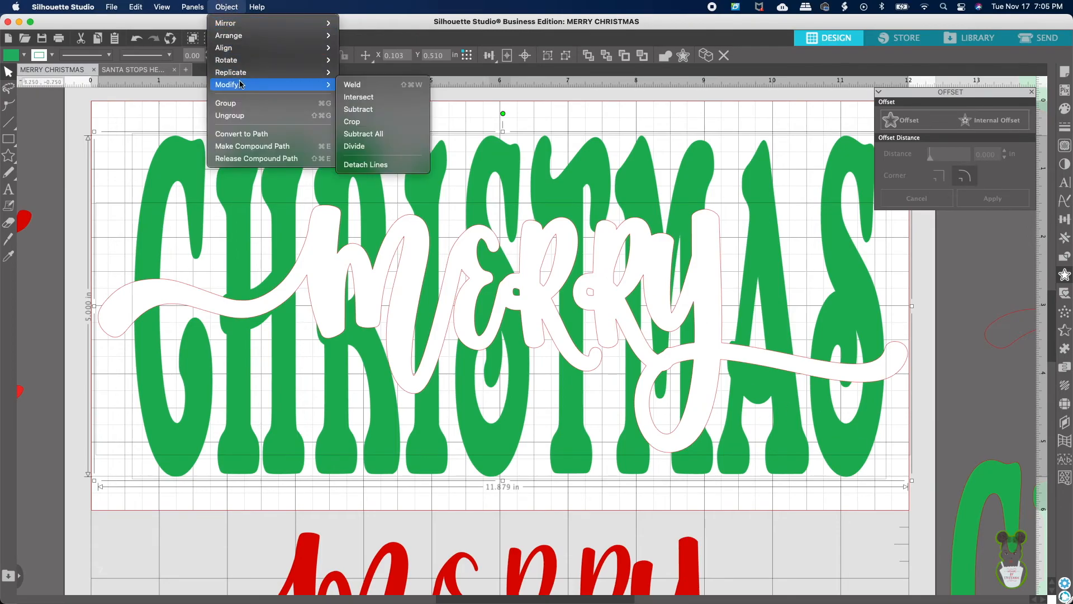
pyautogui.click(369, 111)
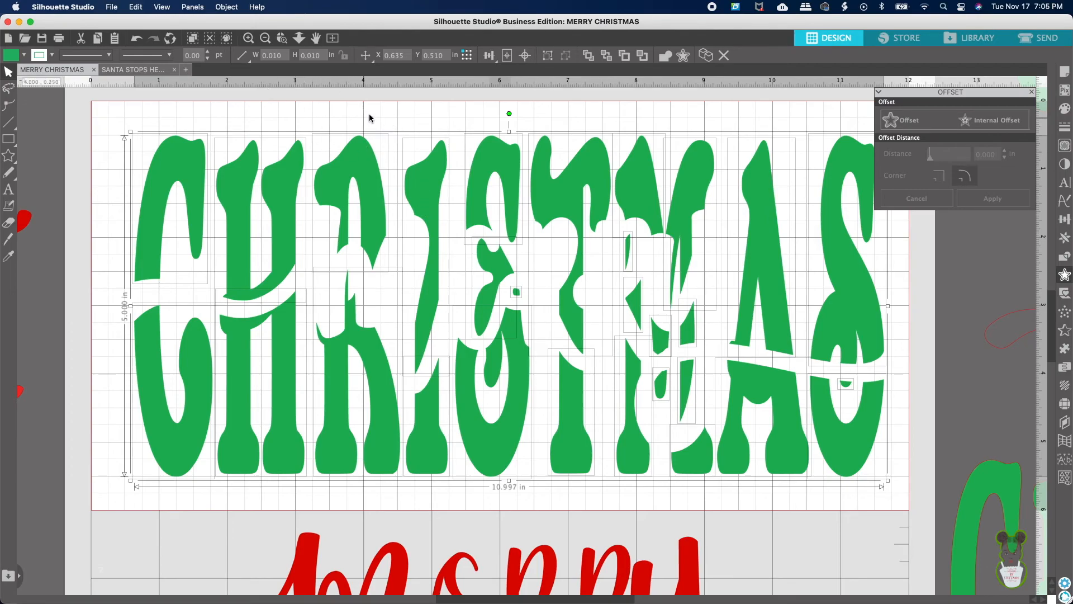
pyautogui.click(548, 55)
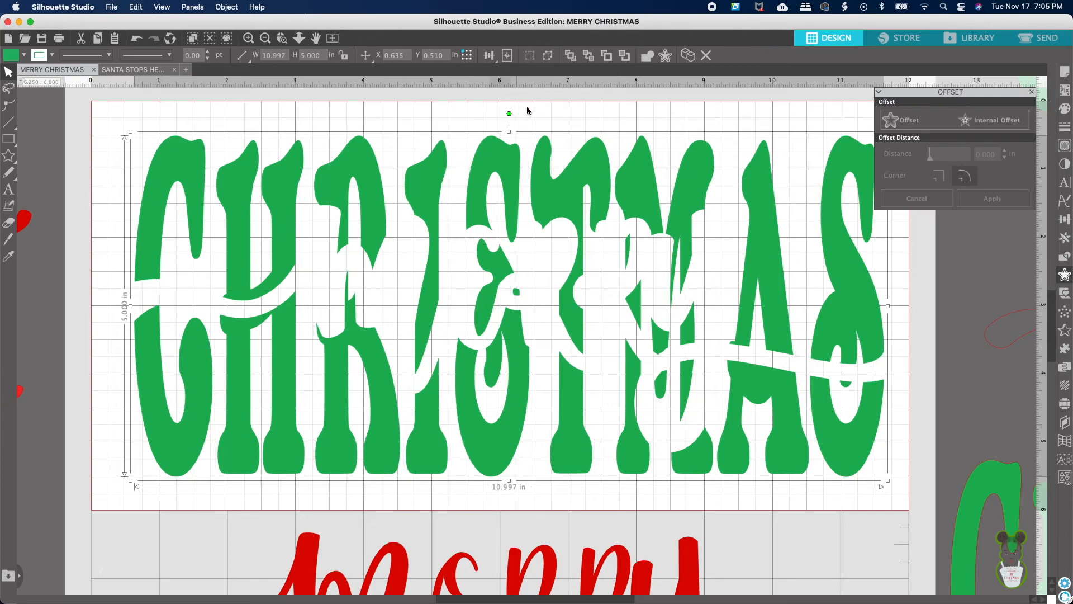
# Step: Try shifting the grouped CHRISTMAS lettering to check the cutout, and undo the move
pyautogui.moveTo(520, 175); pyautogui.dragTo(478, 171)
pyautogui.click(244, 112)
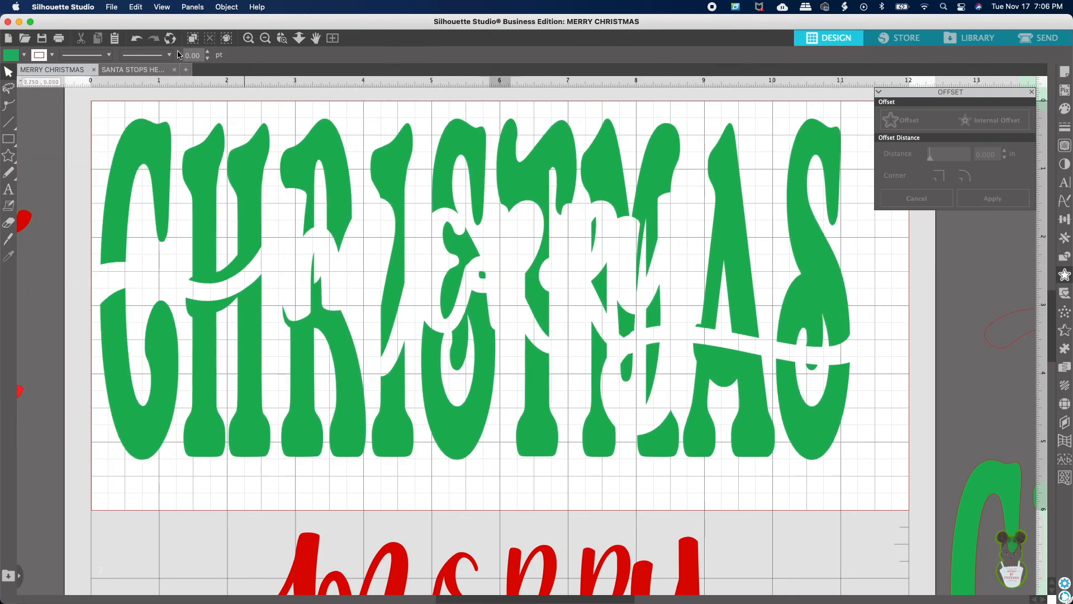
pyautogui.click(136, 41)
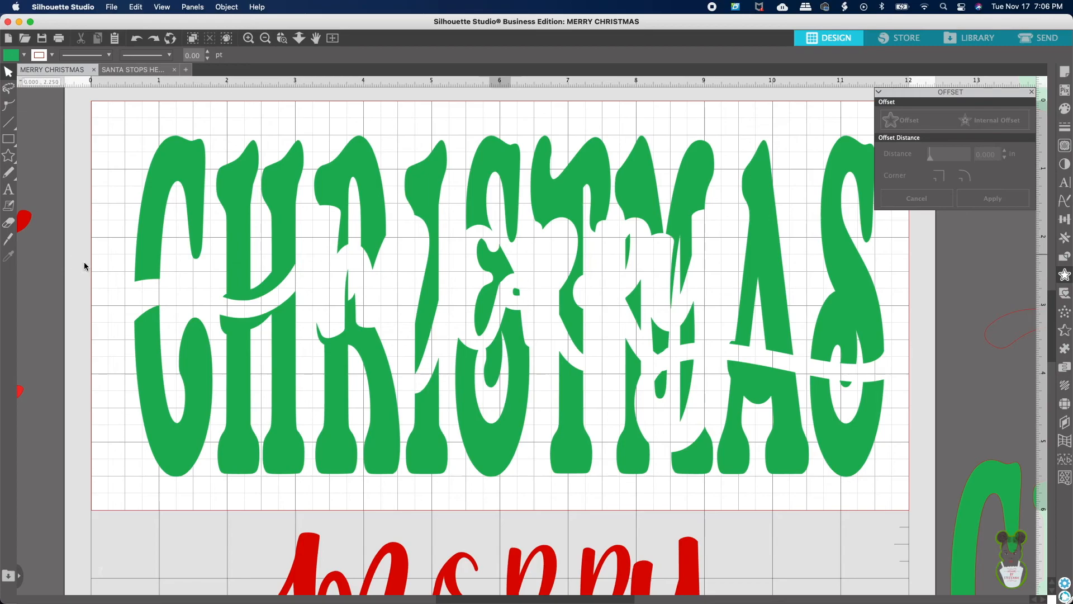
# Step: Place the red MERRY back into the CHRISTMAS cutout and nudge it to X 0.179, Y 1.590 in
pyautogui.moveTo(297, 556); pyautogui.dragTo(317, 228)
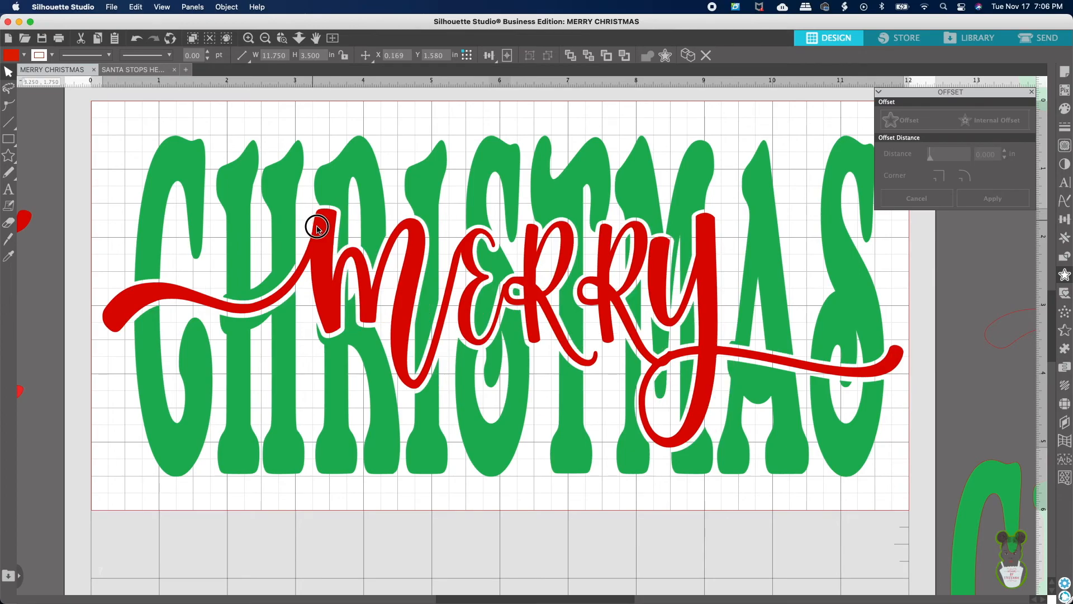
pyautogui.press('Escape')
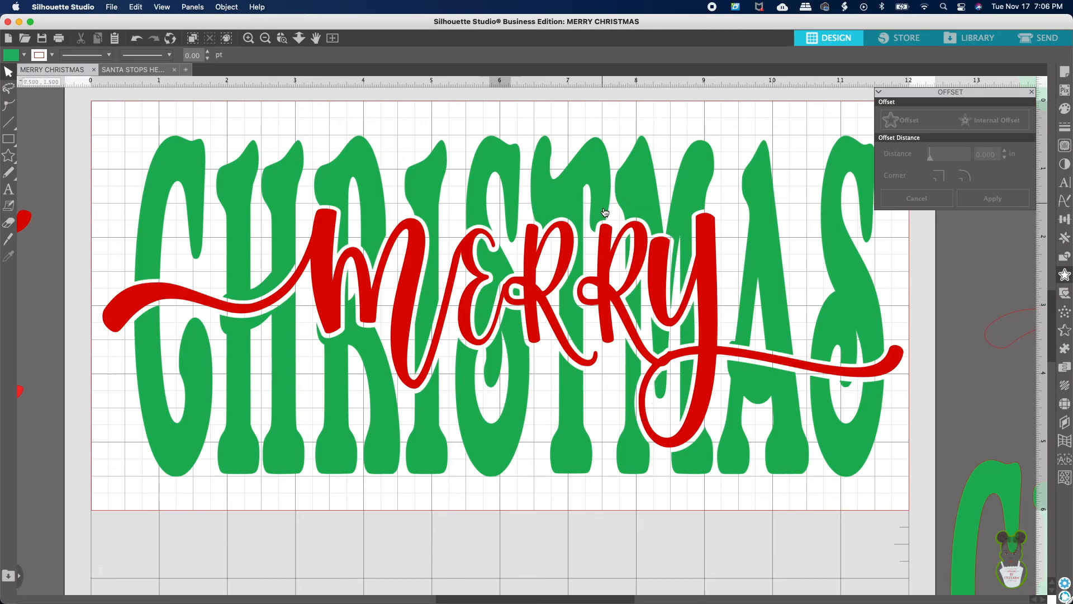
pyautogui.click(707, 231)
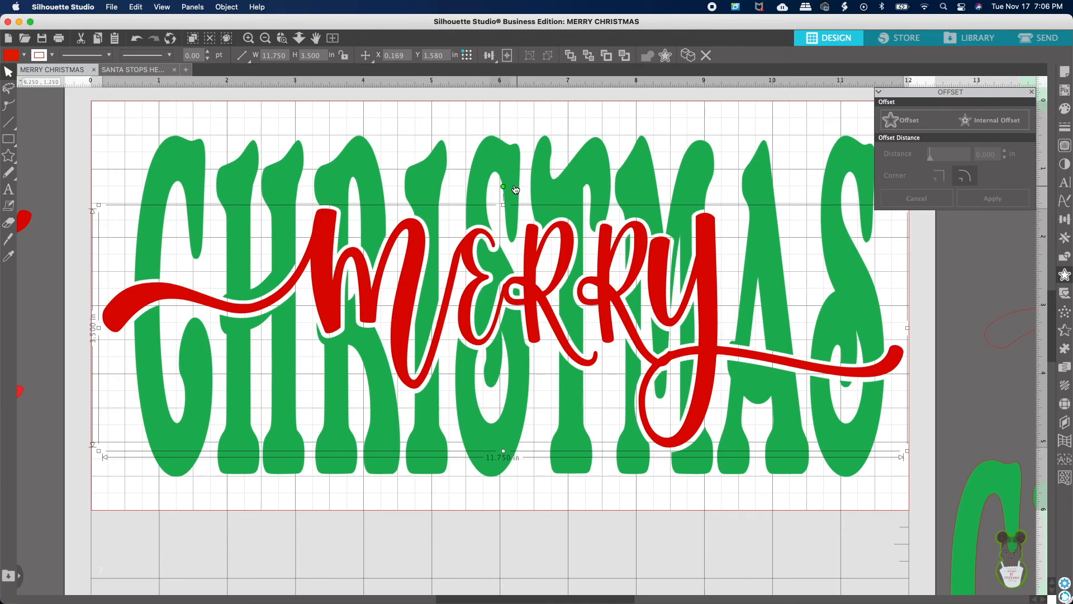
pyautogui.click(366, 55)
pyautogui.click(398, 76)
pyautogui.click(398, 76)
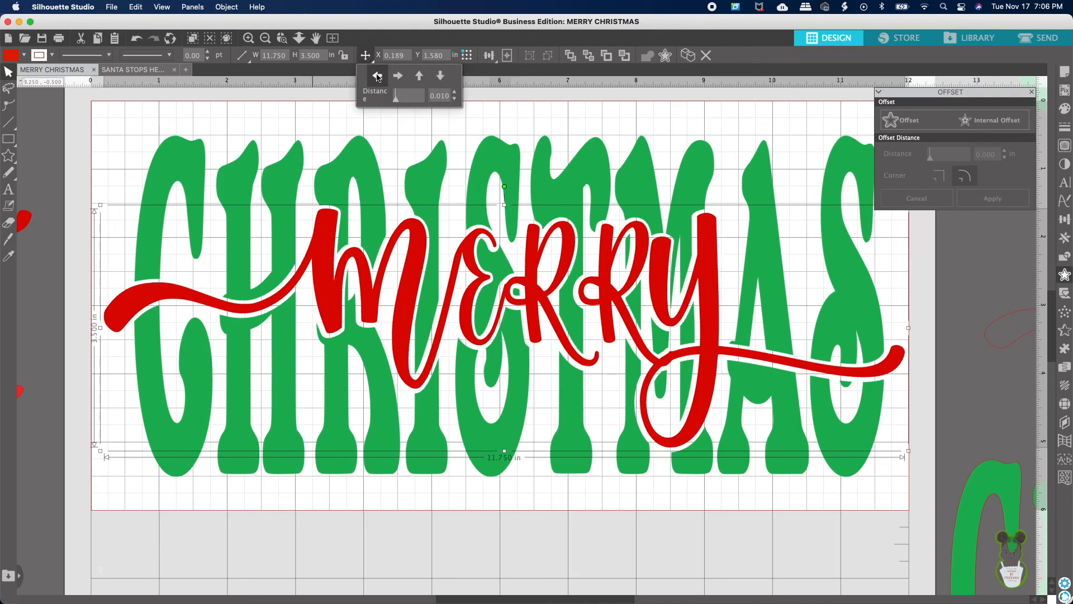
pyautogui.click(377, 76)
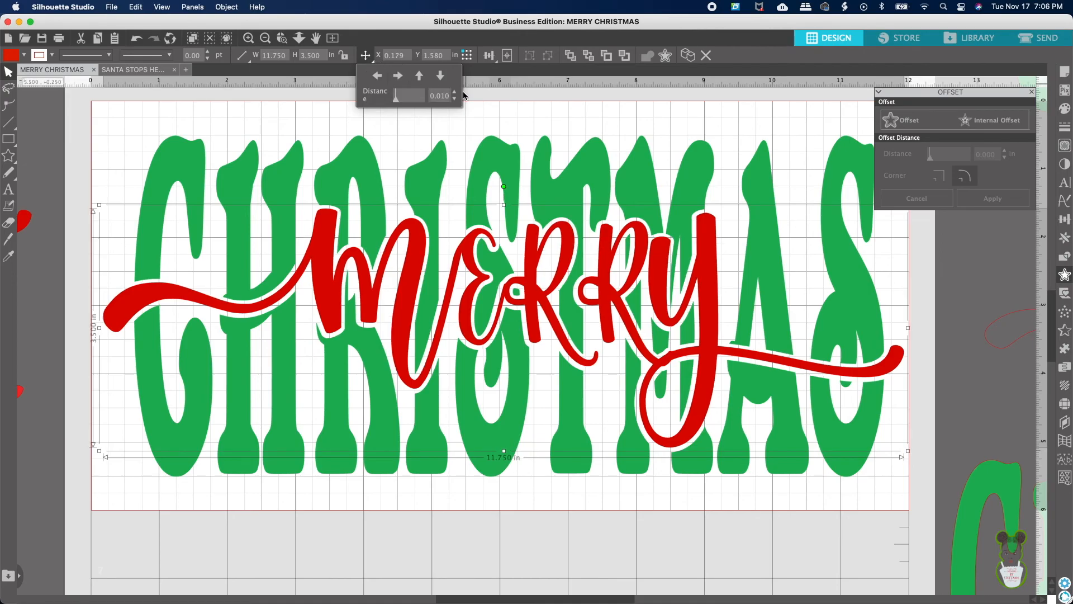
pyautogui.click(419, 76)
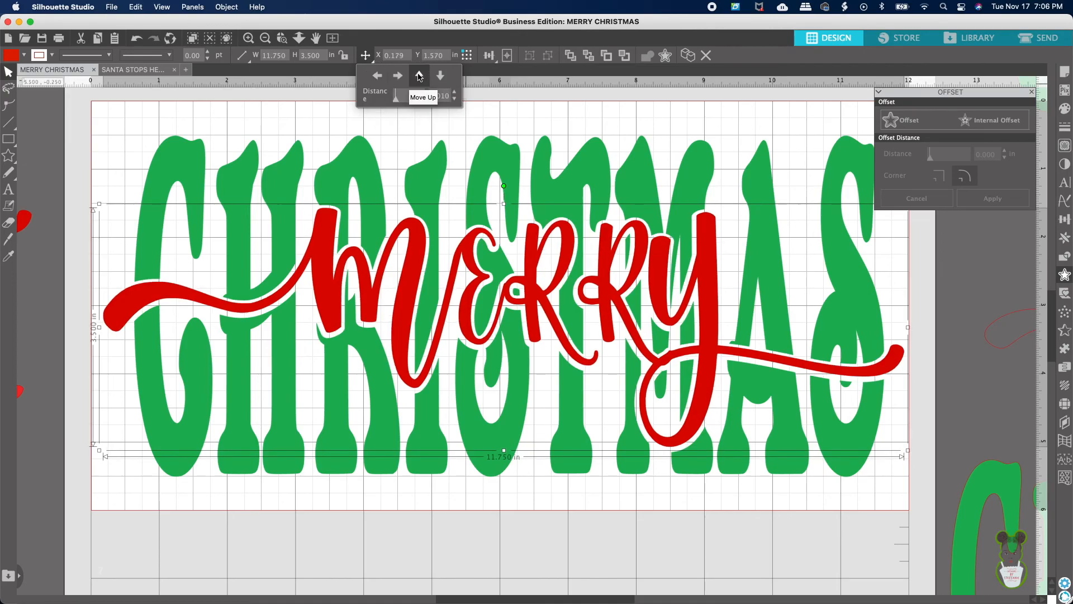
pyautogui.click(441, 78)
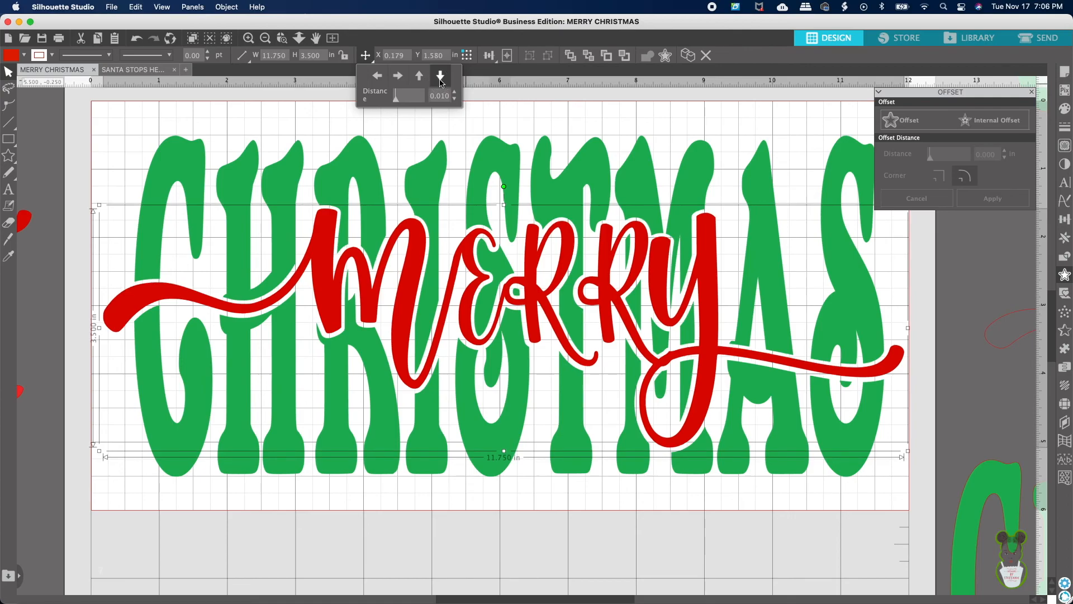
pyautogui.click(441, 78)
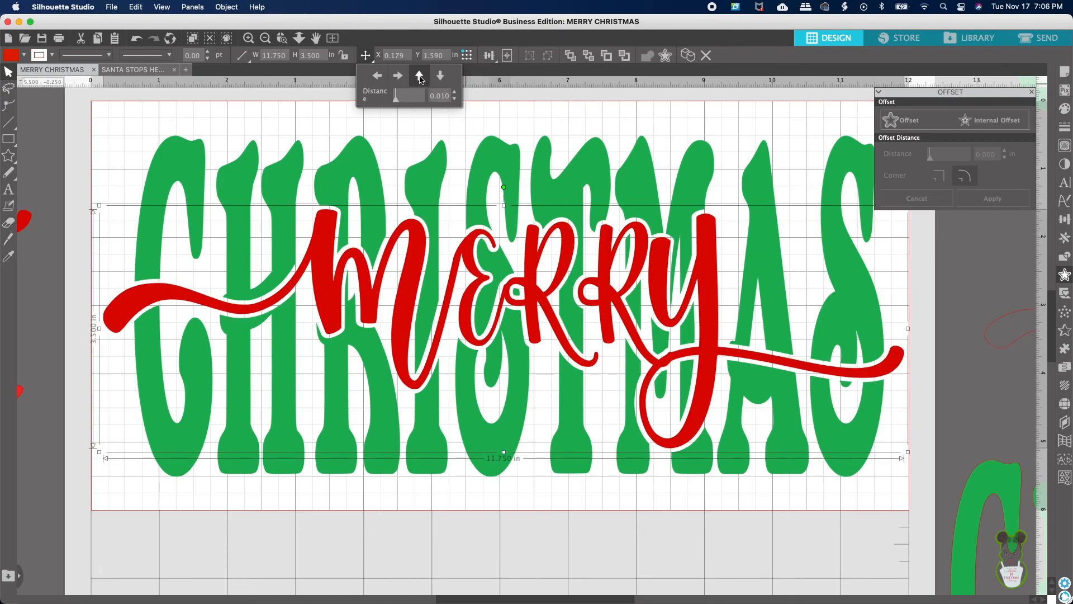
pyautogui.click(420, 78)
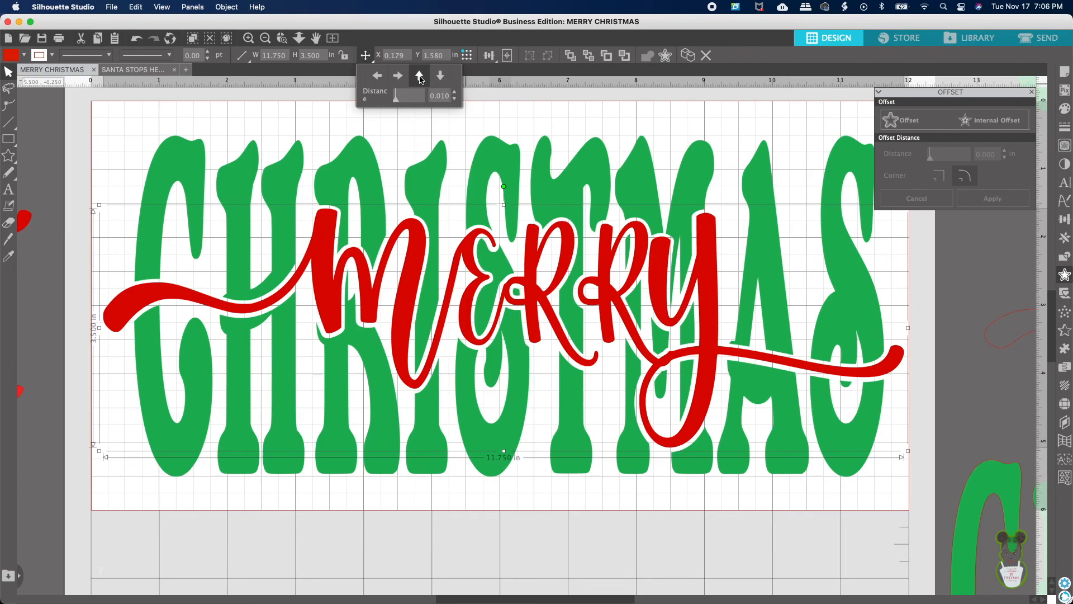
pyautogui.click(440, 79)
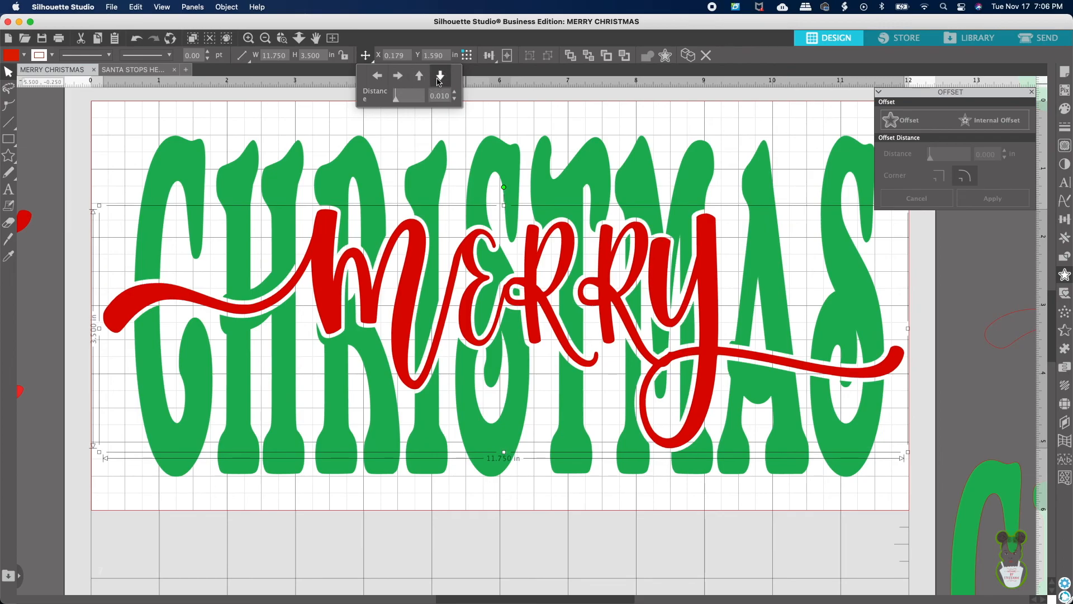
pyautogui.click(176, 113)
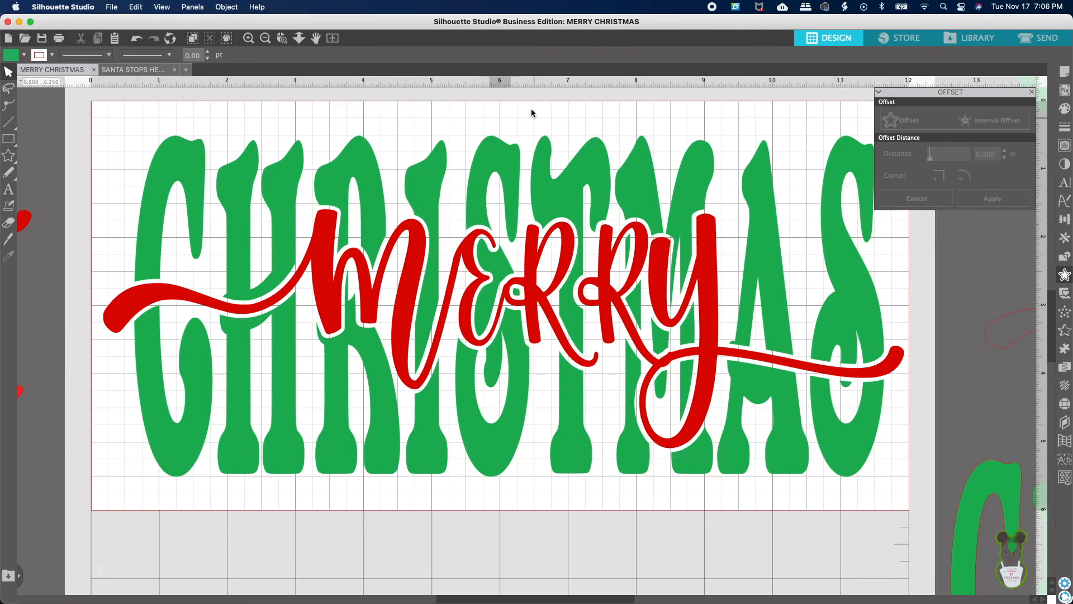
# Step: Group the red MERRY together with the cut green CHRISTMAS lettering
pyautogui.moveTo(92, 102); pyautogui.dragTo(938, 484)
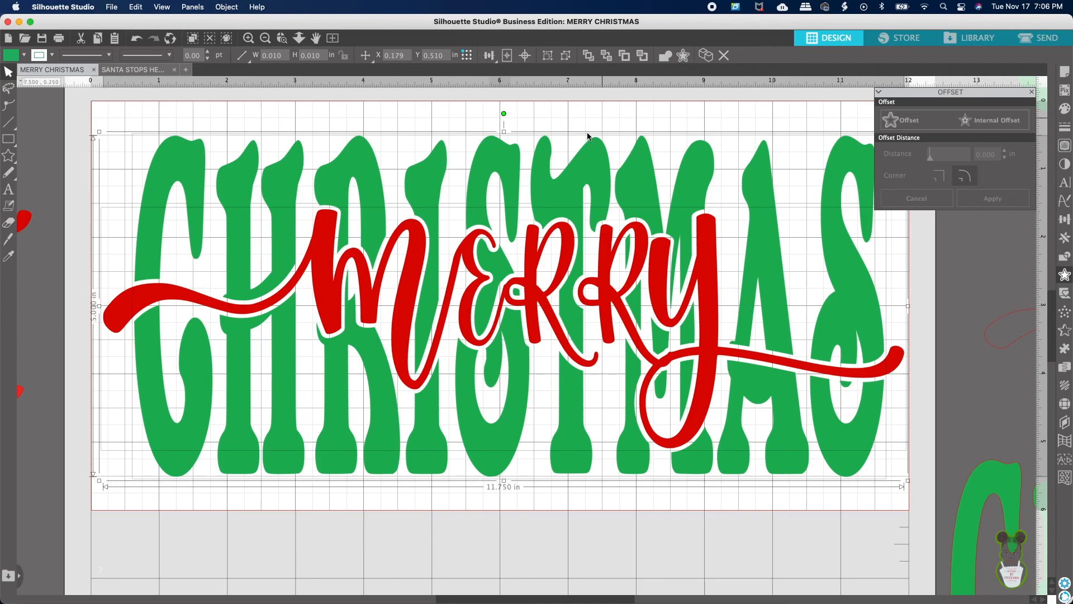
pyautogui.click(548, 58)
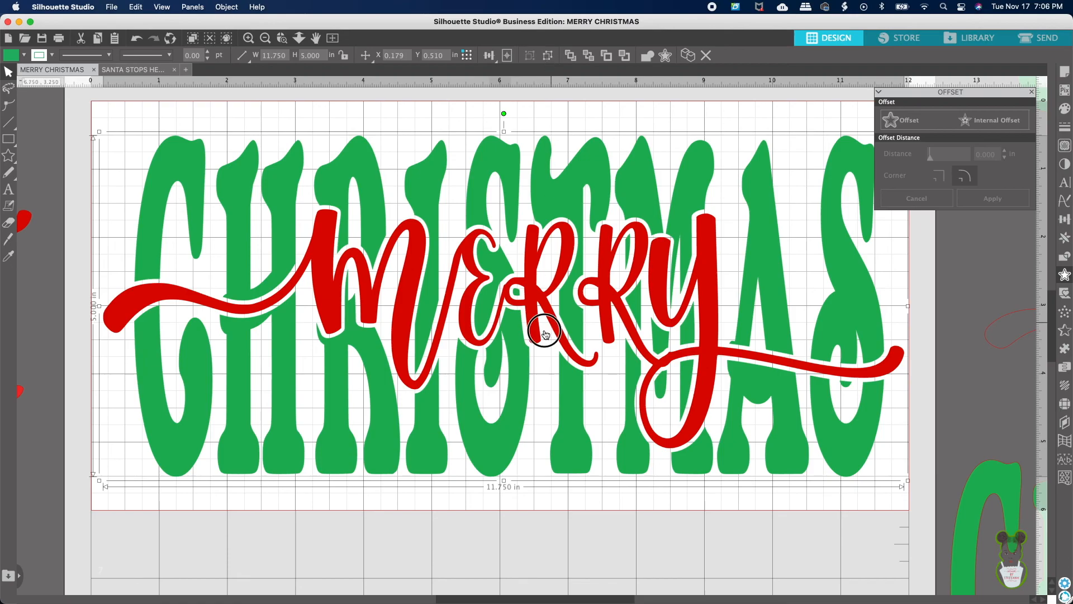
pyautogui.click(528, 509)
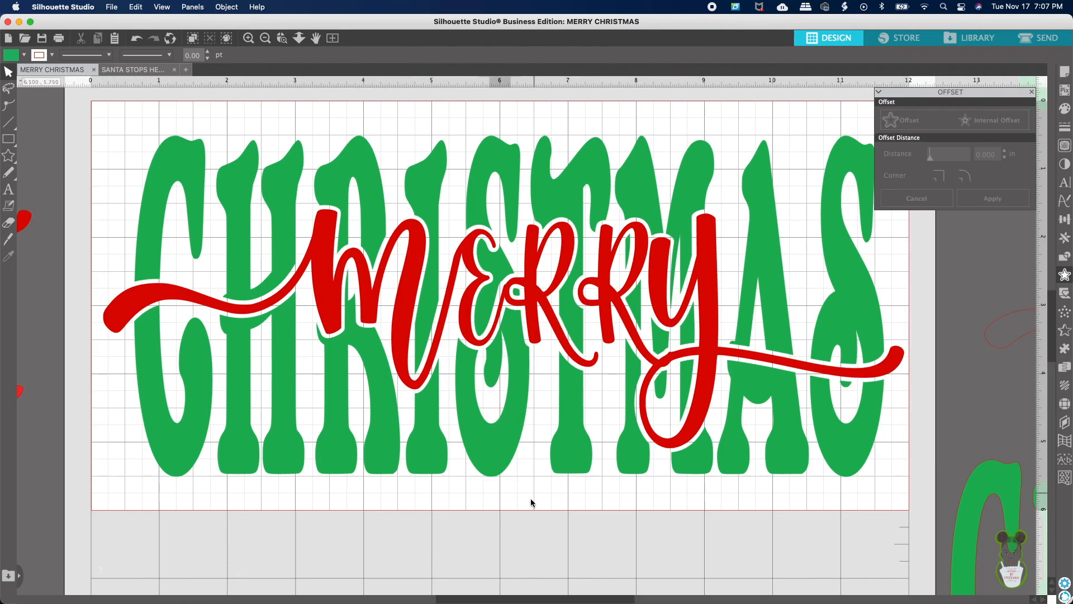